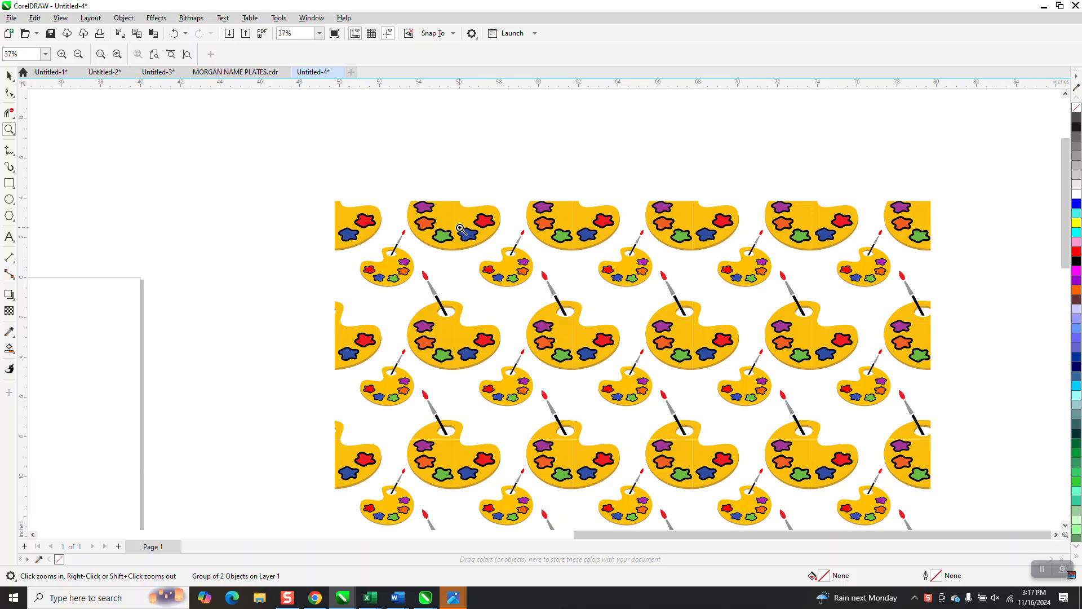
Examine how the paint palette pattern repeats across its square area
scroll(573, 226, "down", 4)
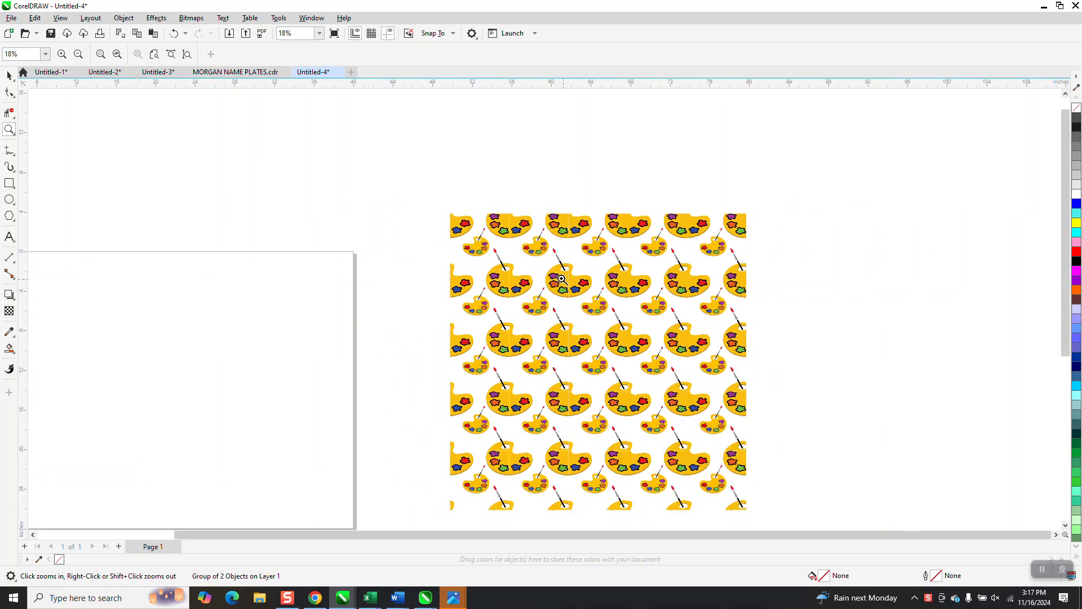
left_click_drag(542, 211, 633, 272)
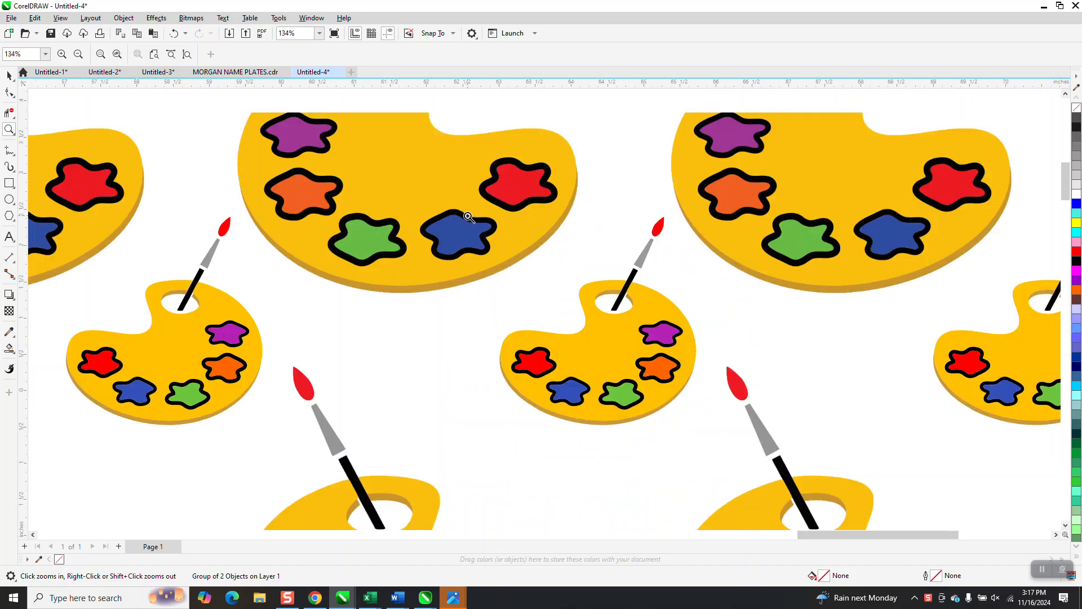
scroll(550, 237, "down", 3)
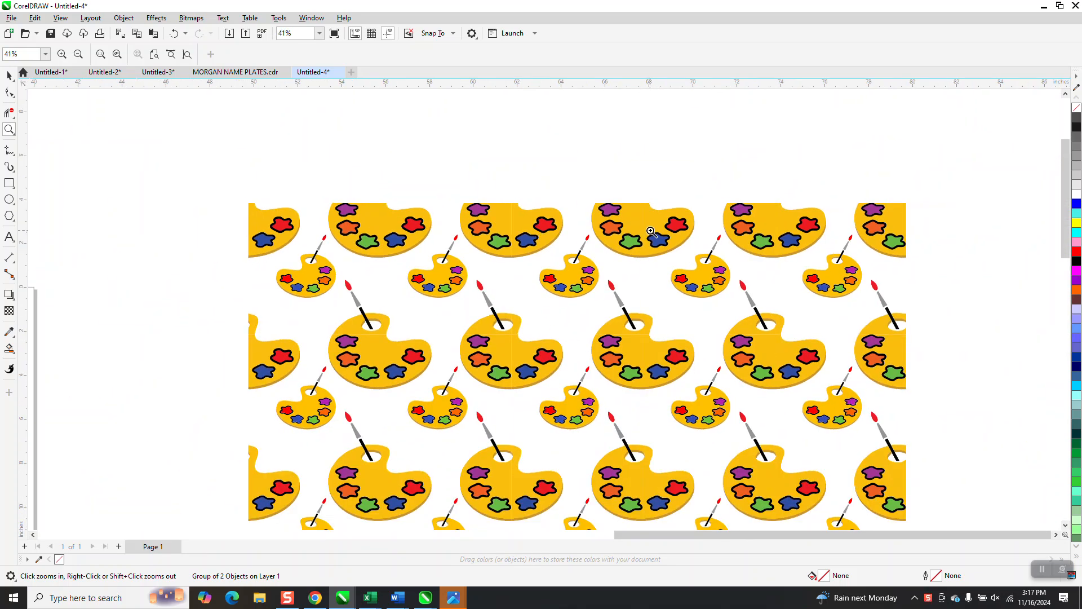
scroll(648, 234, "down", 1)
scroll(651, 236, "down", 3)
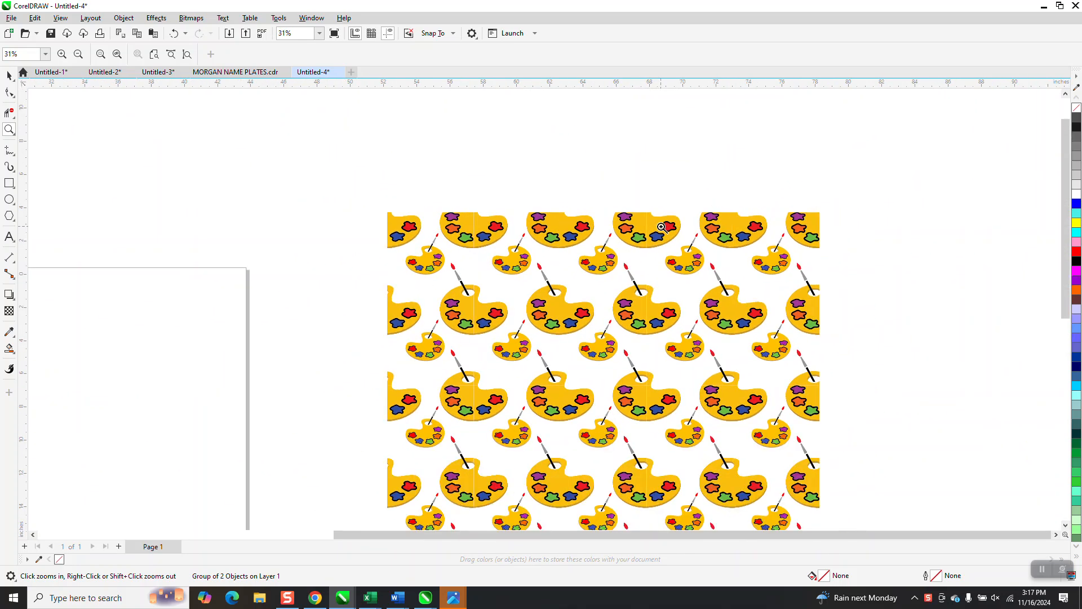
scroll(682, 307, "down", 2)
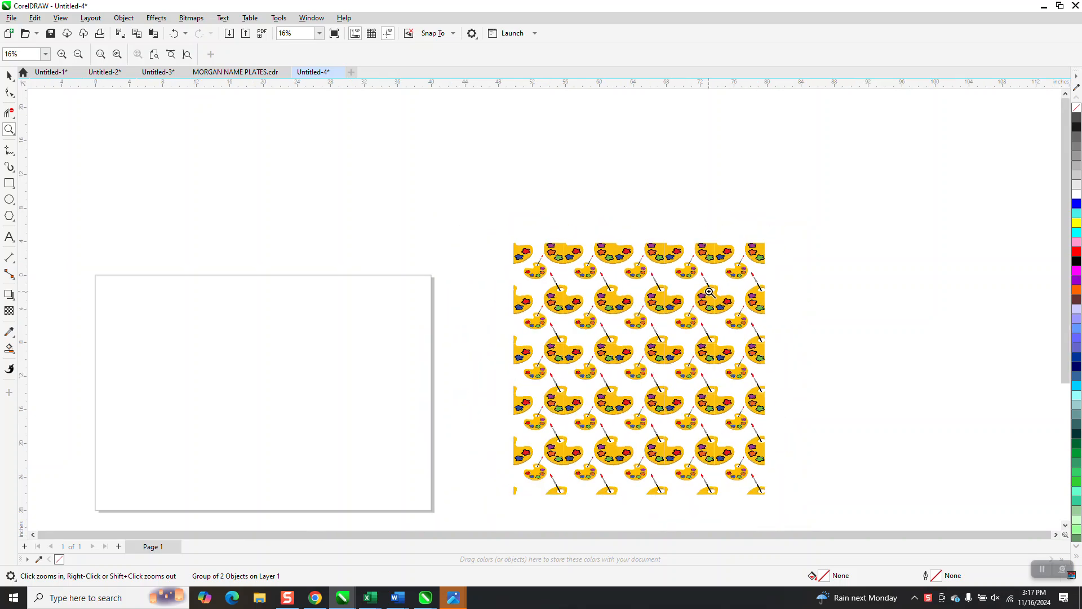
Place the BANANA graphic in the middle of the page and scale it to about 11.3 inches wide
left_click(9, 92)
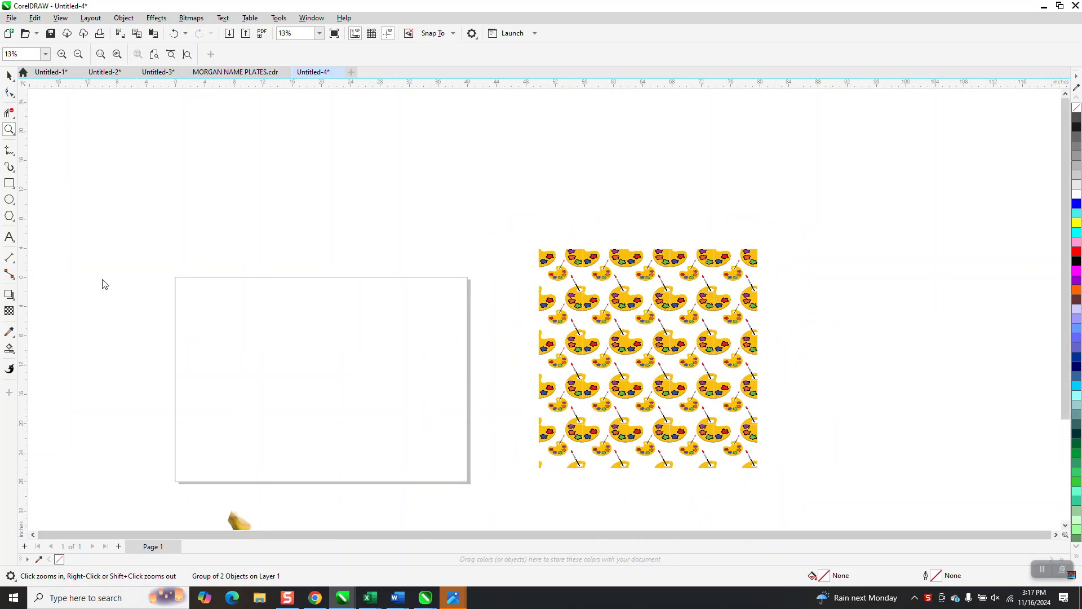
left_click(9, 75)
left_click_drag(242, 523, 235, 517)
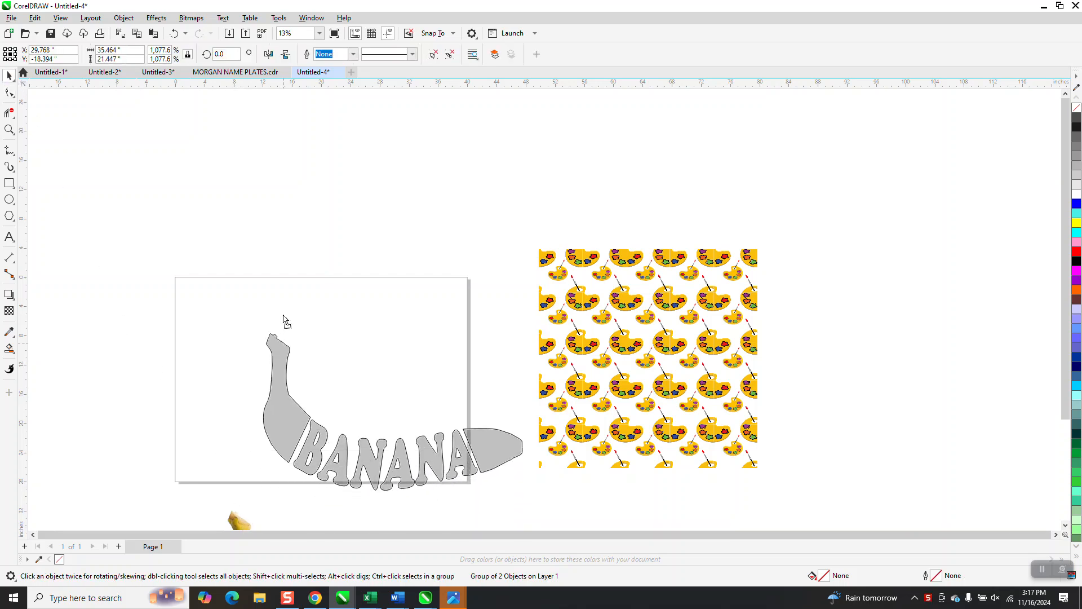
left_click_drag(502, 263, 326, 367)
left_click_drag(280, 403, 320, 391)
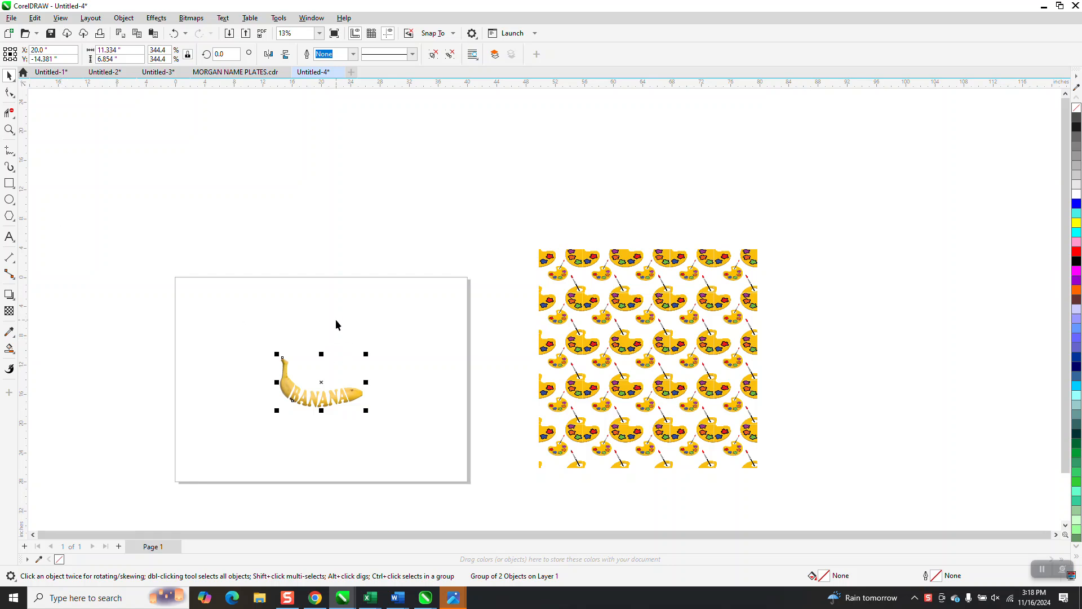
Draw a square of about 10.8 inches and center it on the page
left_click(9, 183)
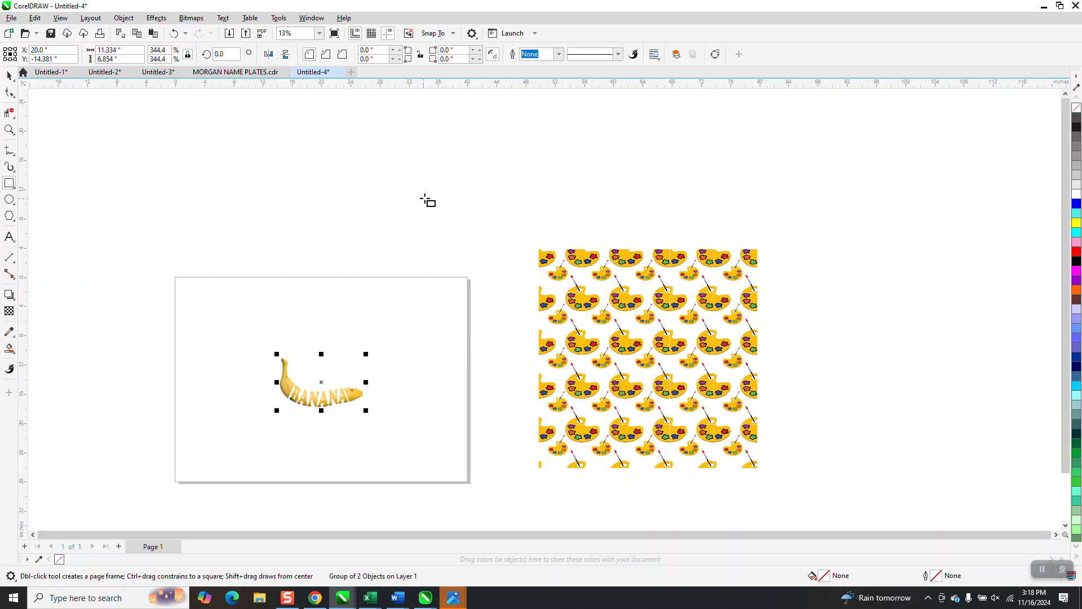
left_click_drag(433, 189, 360, 259)
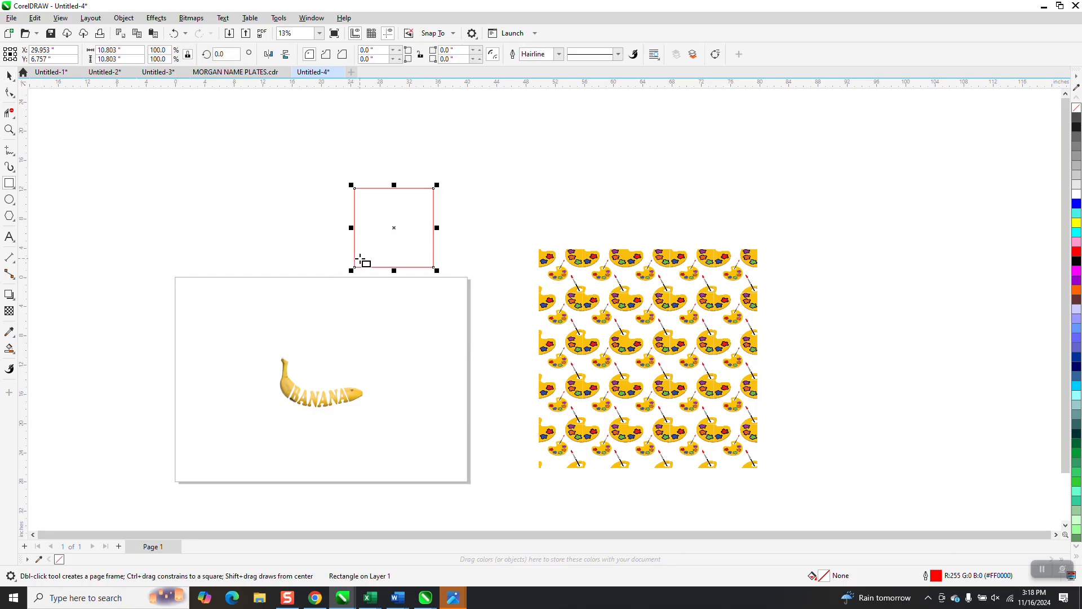
key("p")
left_click(9, 91)
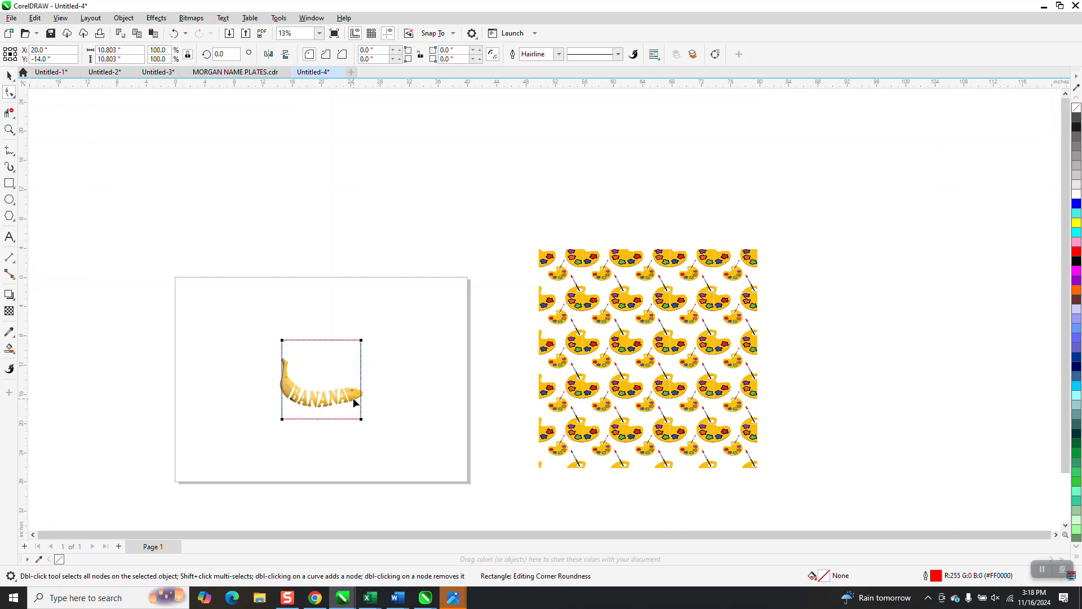
left_click(9, 76)
Place a spare copy of the BANANA graphic across the page's right edge, outside the square
left_click(120, 237)
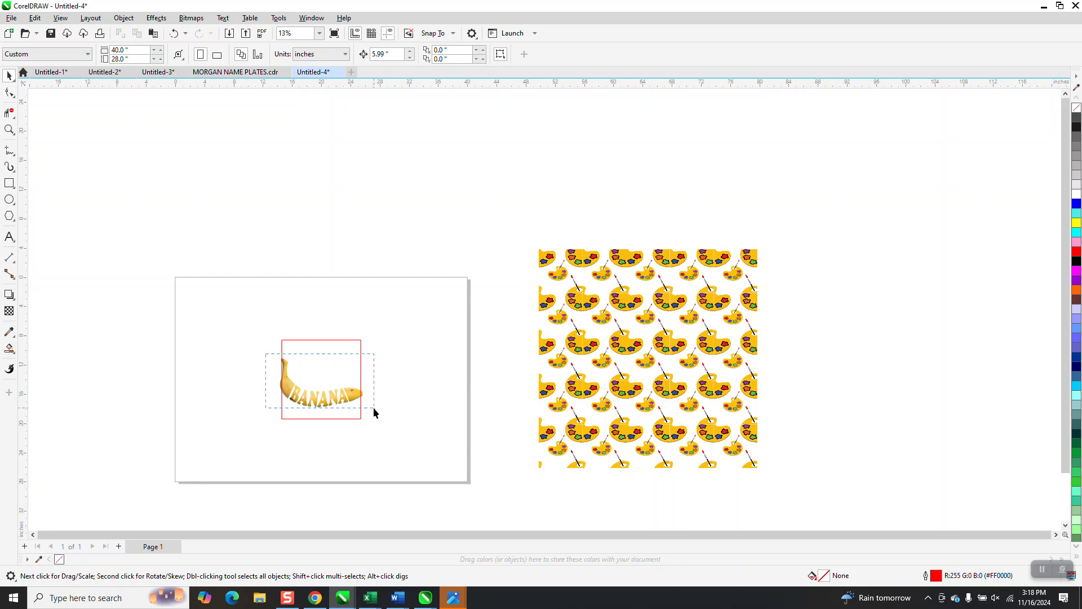
left_click_drag(382, 420, 382, 420)
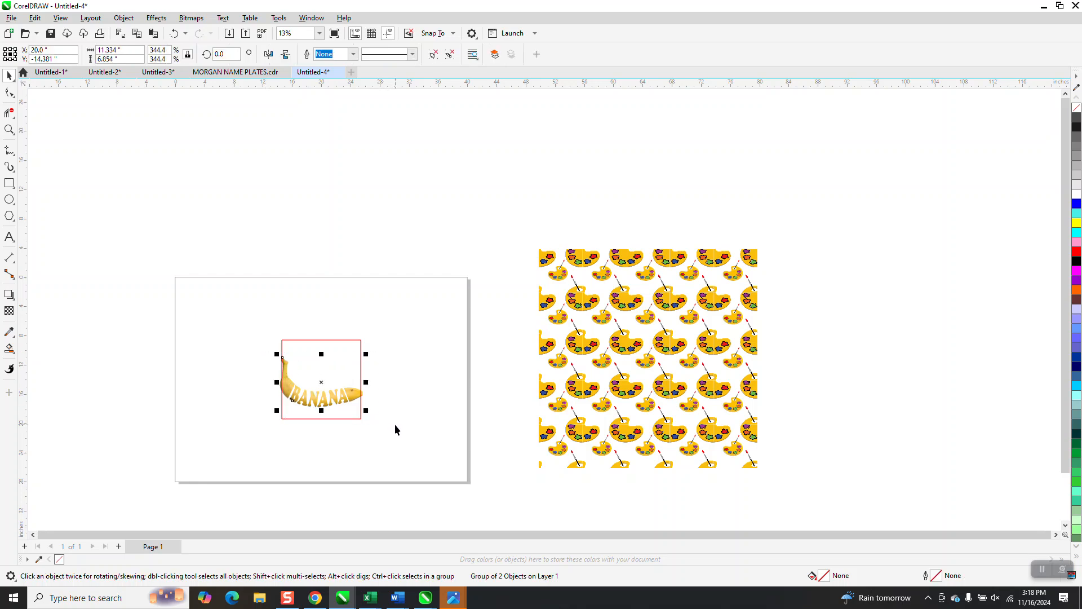
left_click_drag(336, 374, 499, 314)
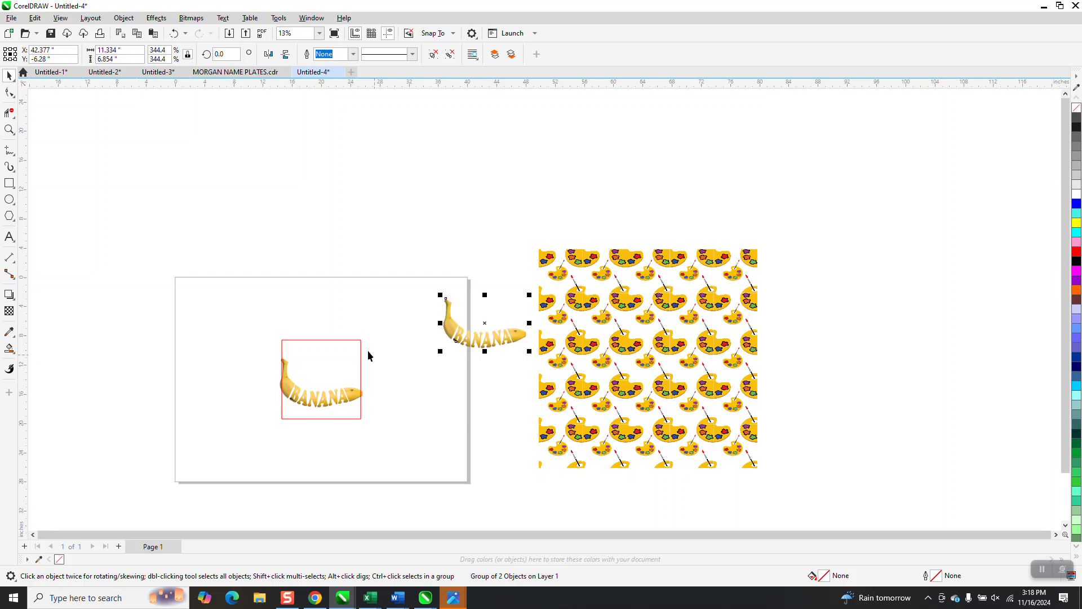
Scale the BANANA graphic in the square about its center to about 8.6 inches wide so it fits inside
left_click(328, 398)
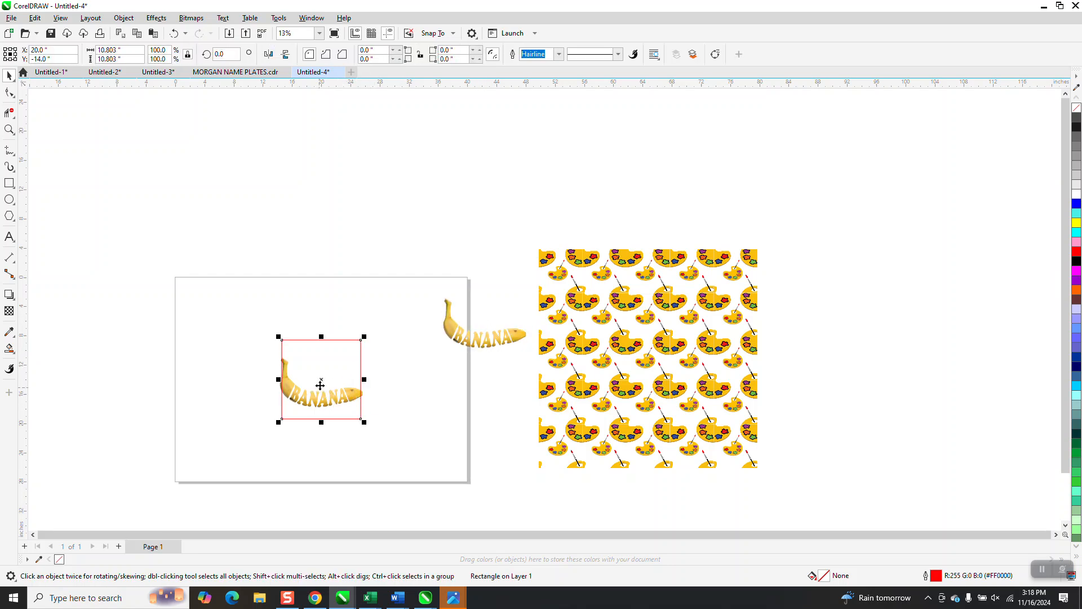
left_click_drag(263, 353, 388, 412)
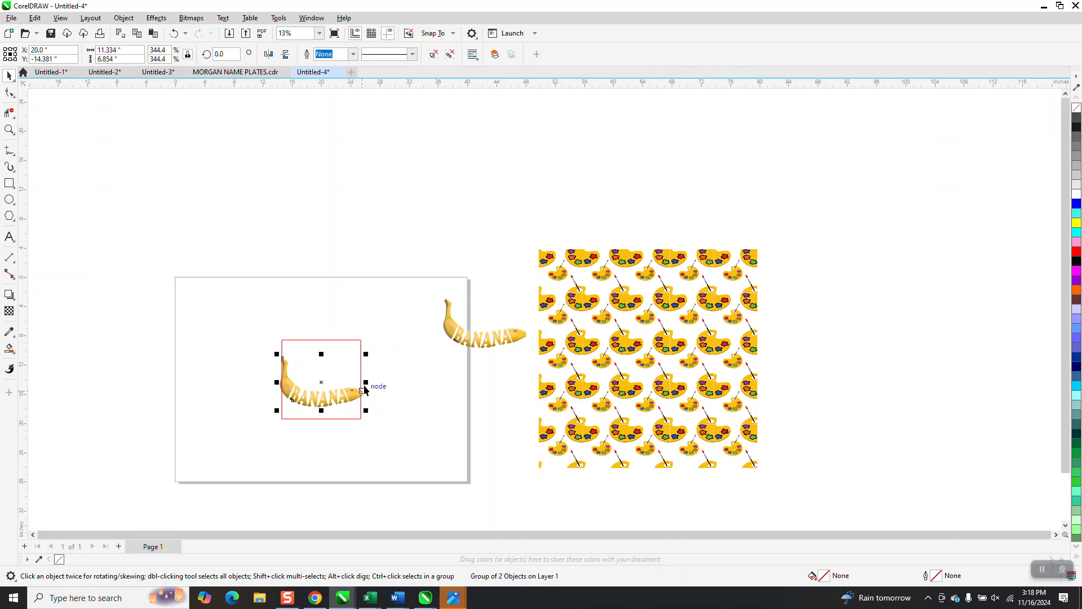
left_click_drag(368, 353, 358, 359)
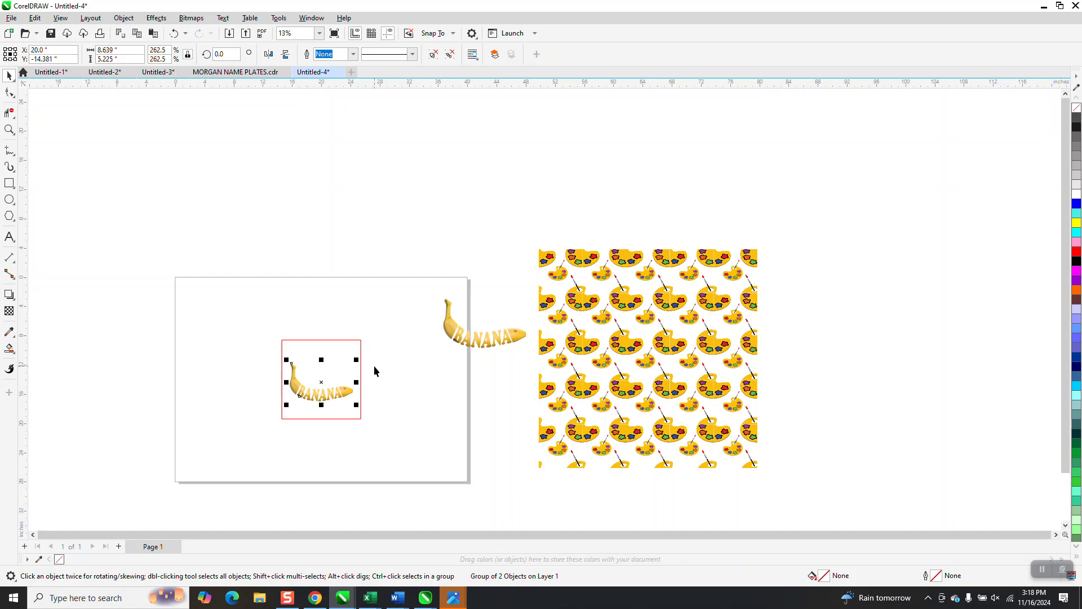
Remove the outline from the square around the smaller BANANA graphic
left_click(9, 130)
left_click_drag(252, 273, 497, 435)
key("space")
left_click(421, 260)
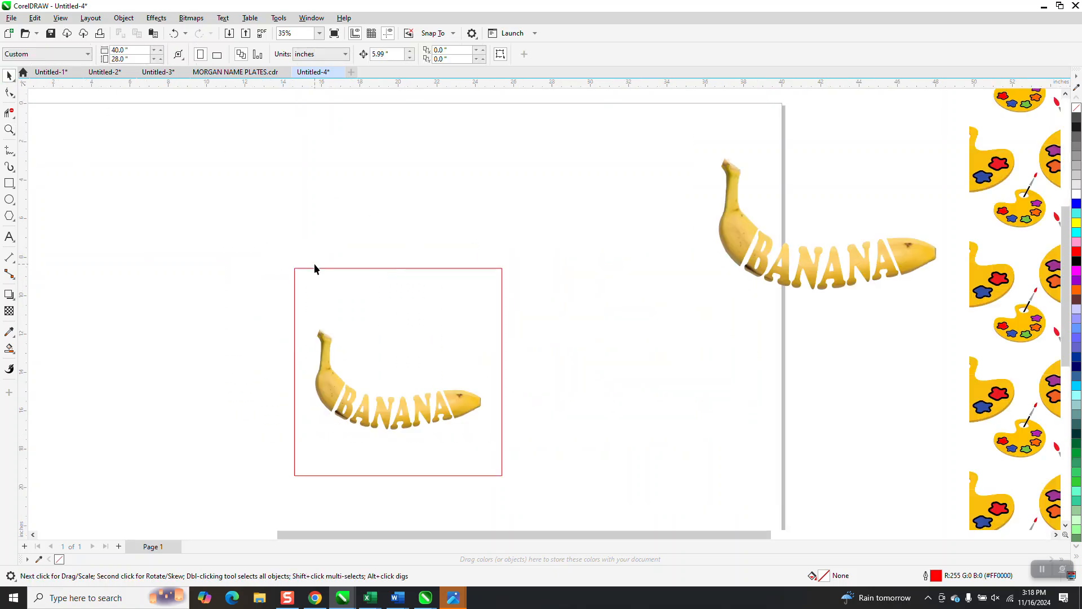
left_click(364, 269)
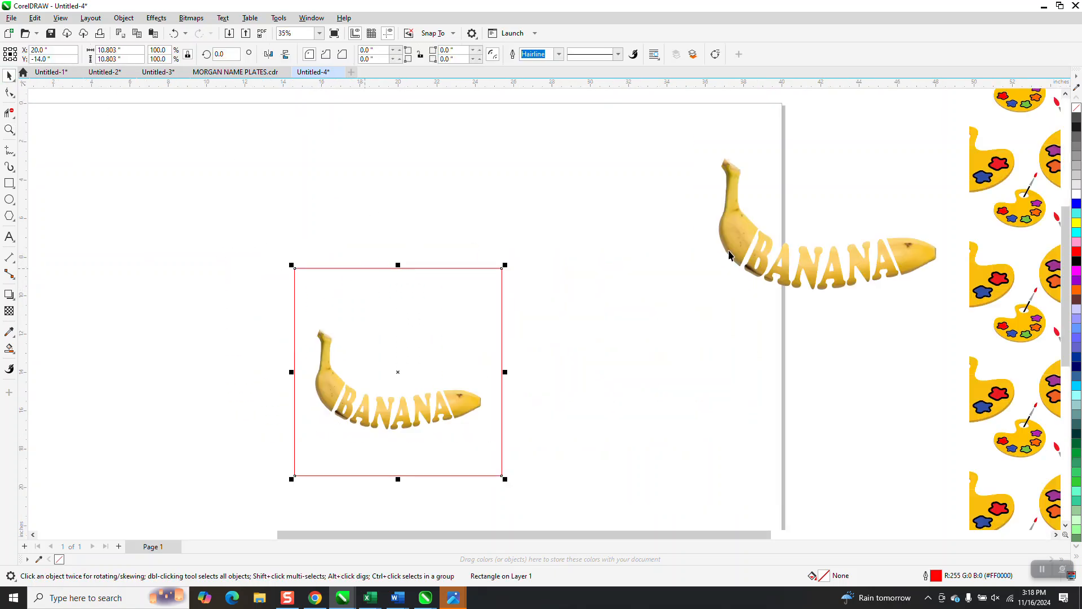
right_click(1077, 110)
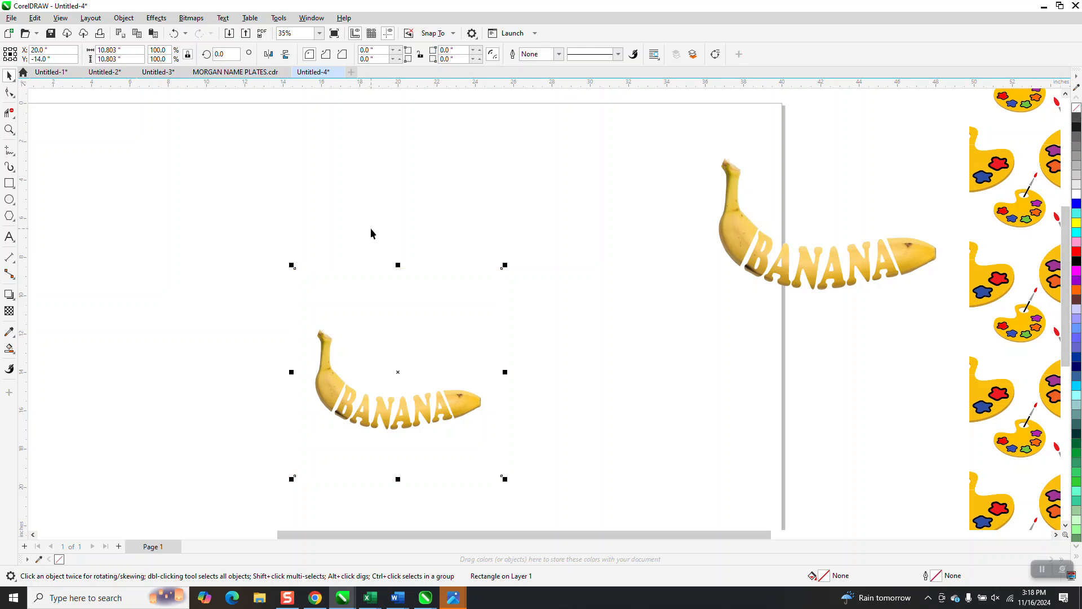
Inspect the square without an outline in Wireframe view and return to Enhanced view
left_click(66, 20)
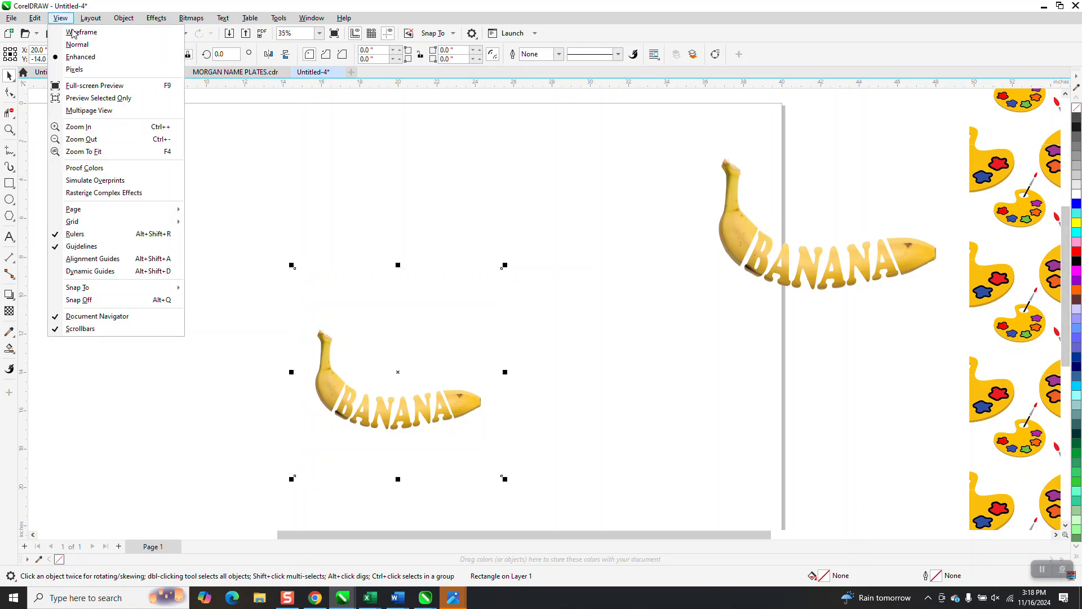
left_click(71, 31)
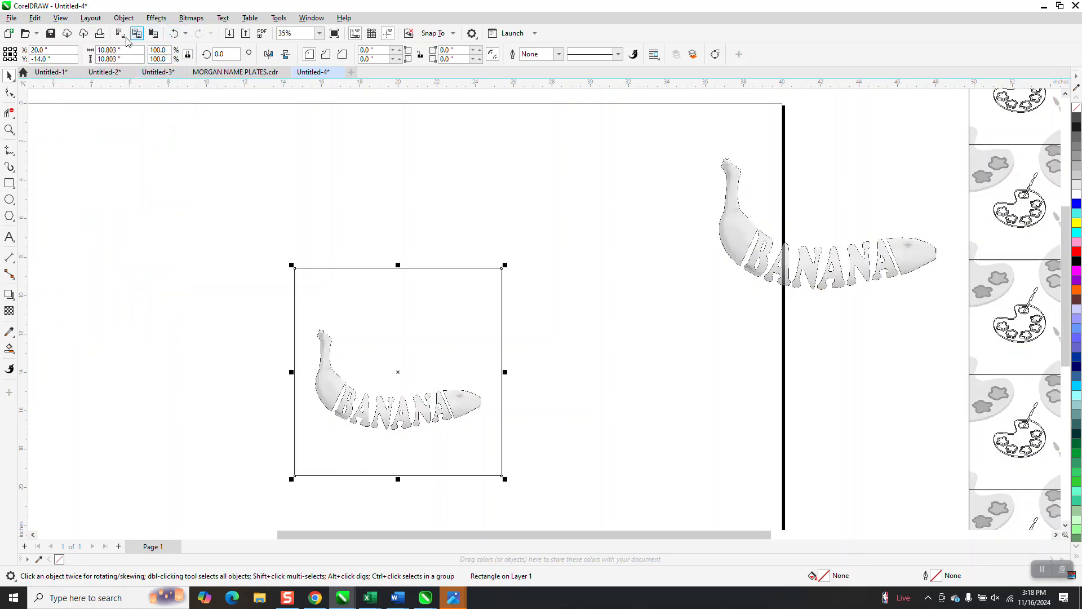
left_click(64, 21)
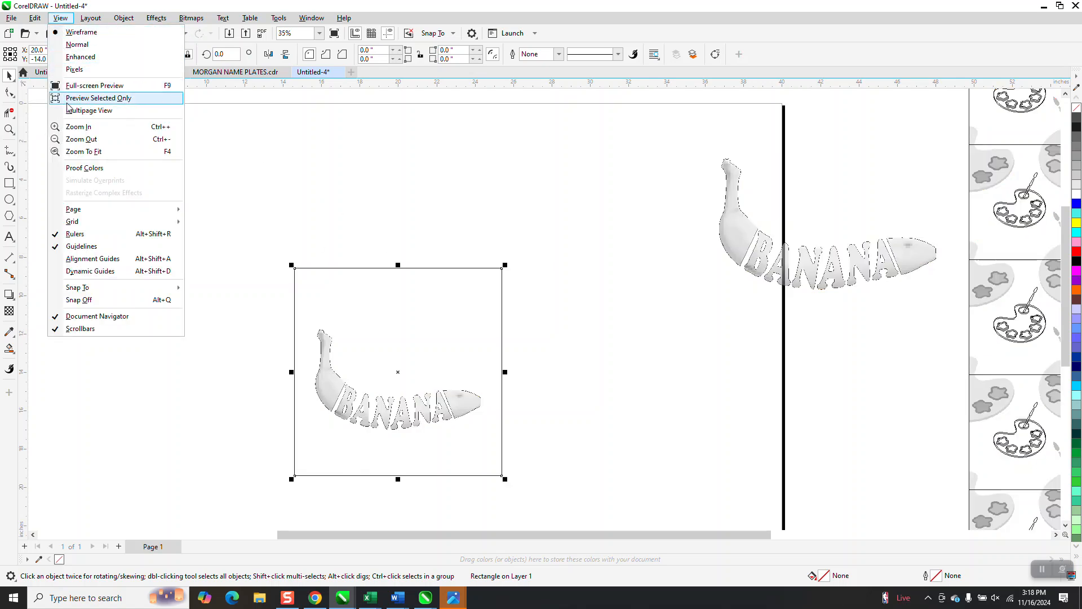
left_click(81, 57)
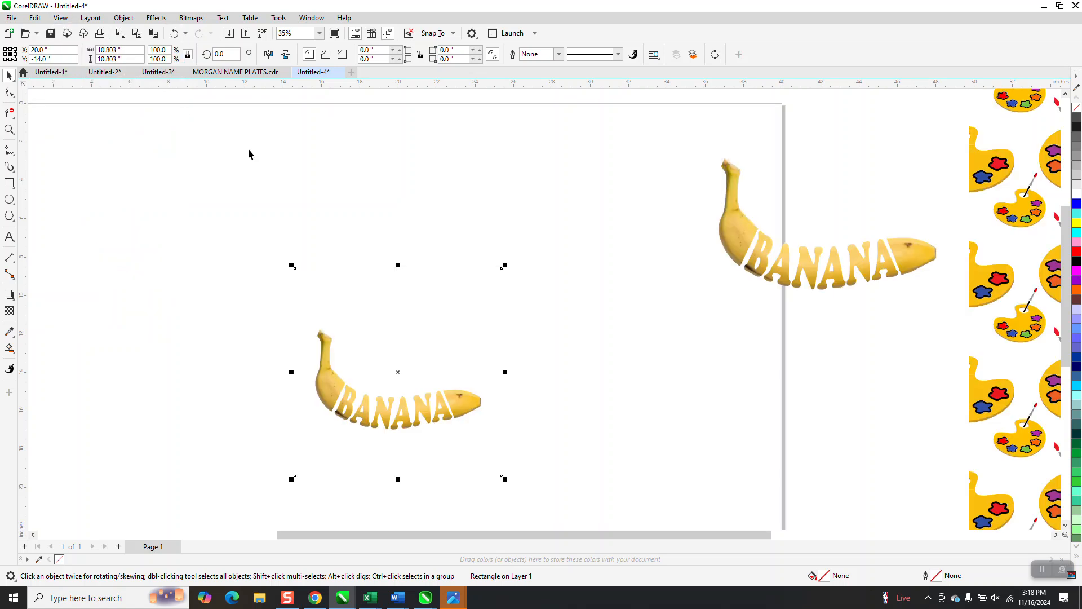
Convert the square and its BANANA graphic to one 300 dpi CMYK bitmap with anti-aliasing and a transparent background
left_click_drag(254, 196, 515, 502)
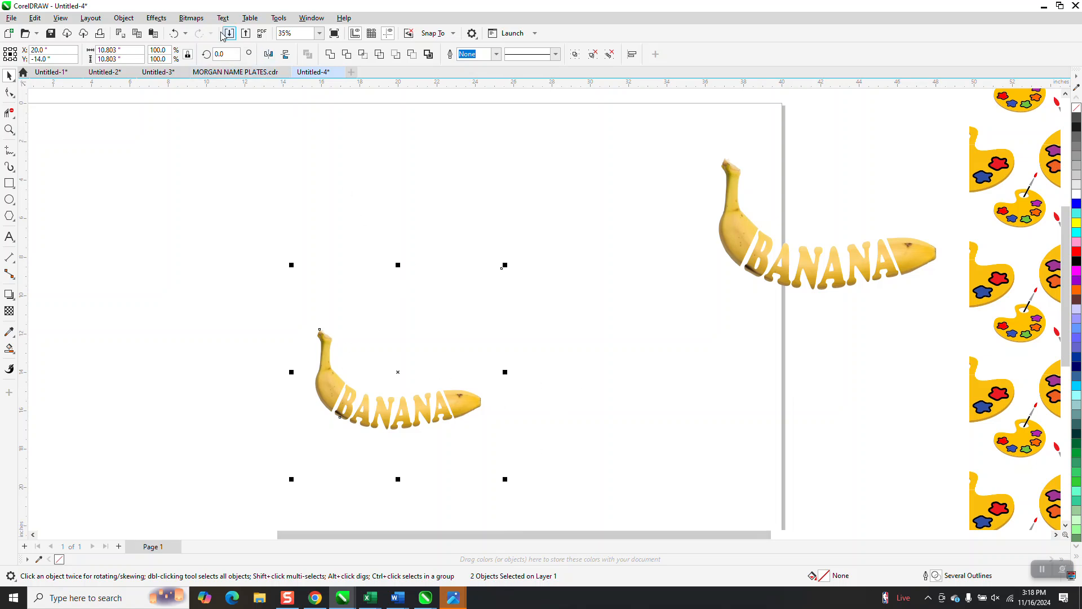
left_click(193, 18)
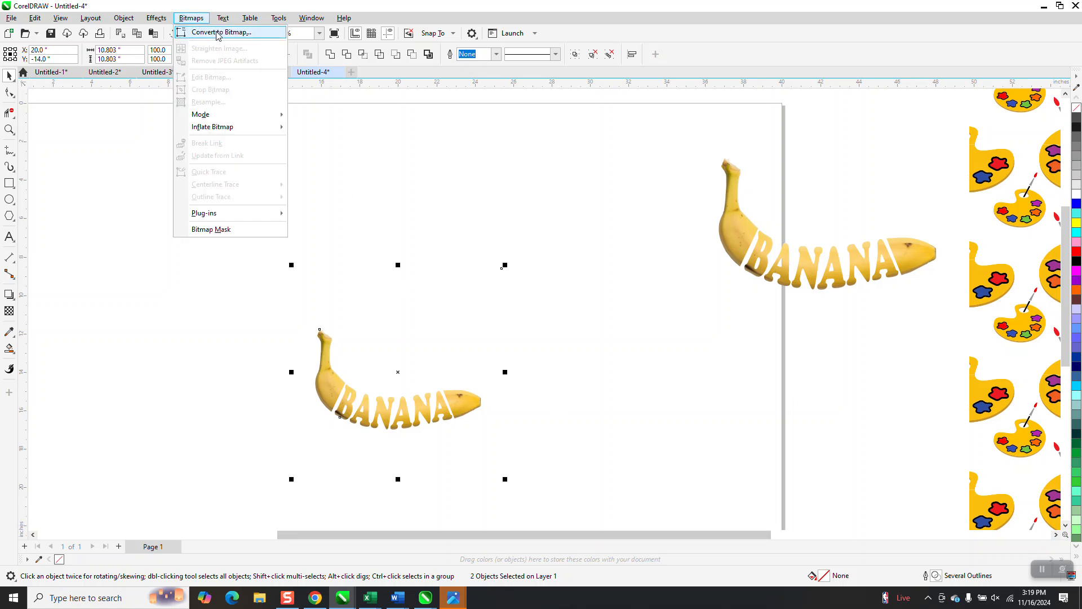
left_click(214, 32)
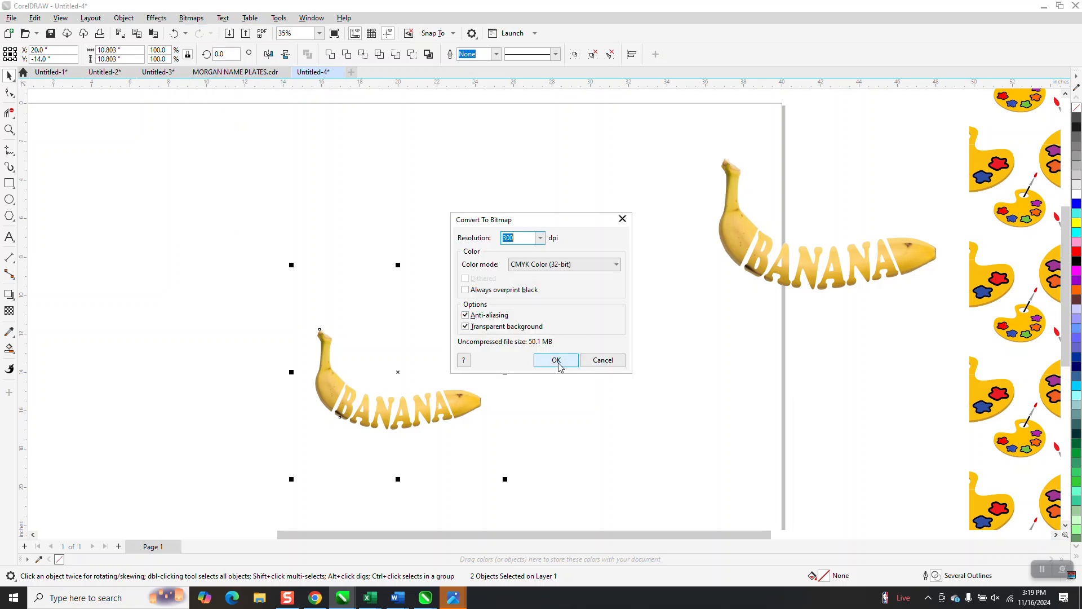
left_click(558, 363)
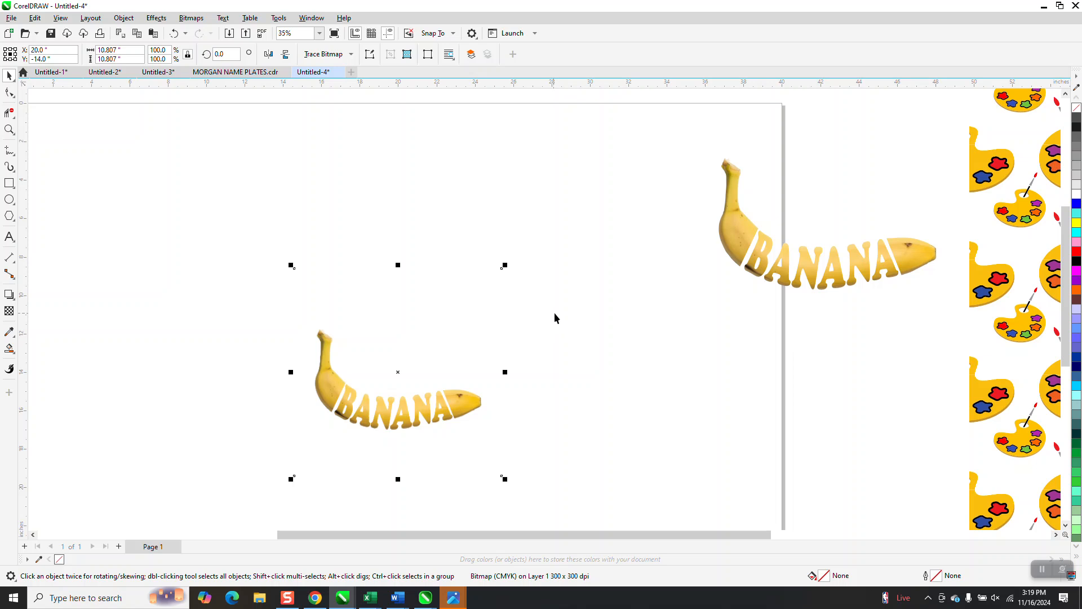
Apply the Offset distortion to the bitmap with 50% horizontal and vertical shift in Wrap Around mode
left_click(156, 18)
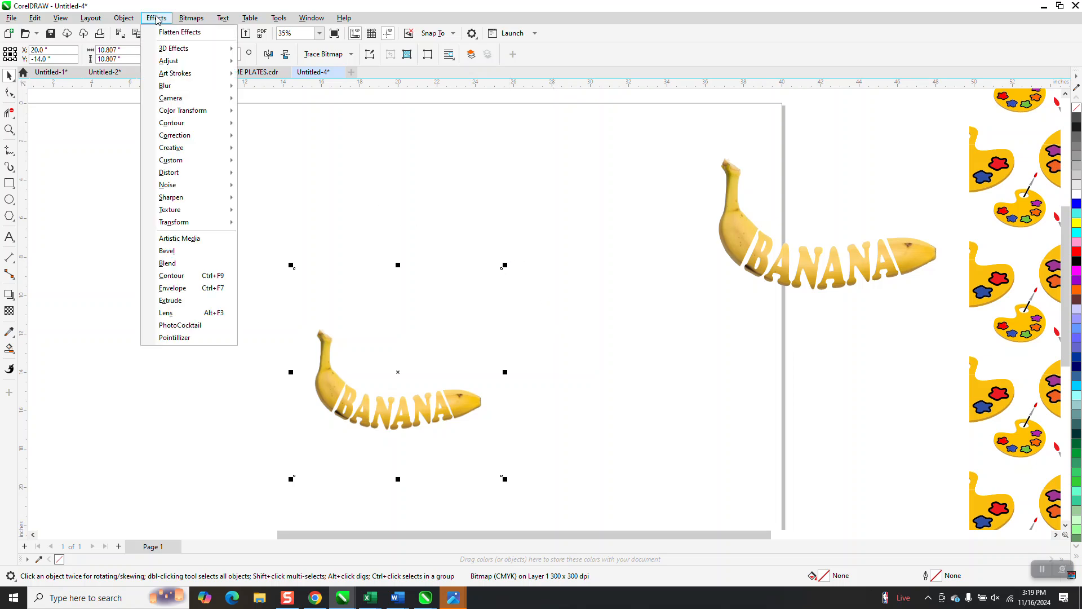
mouse_move(186, 173)
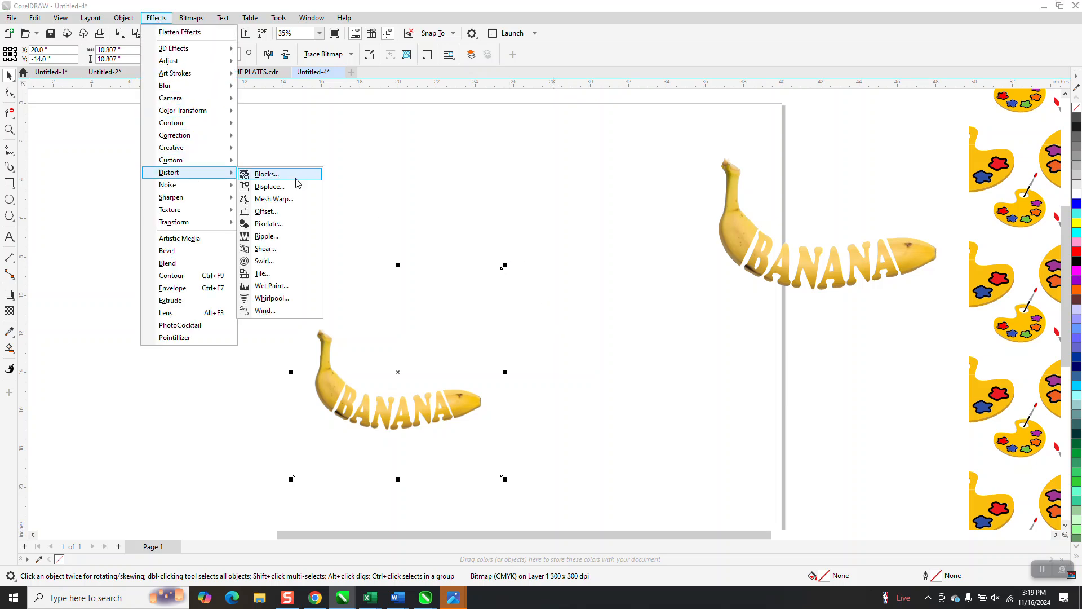
left_click(266, 212)
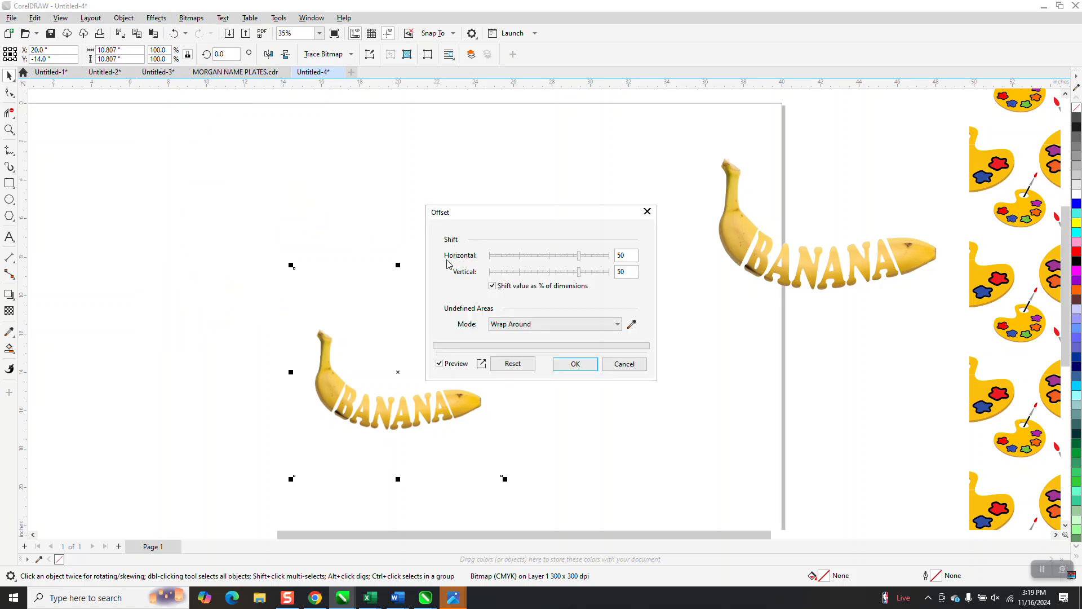
left_click_drag(574, 216, 740, 312)
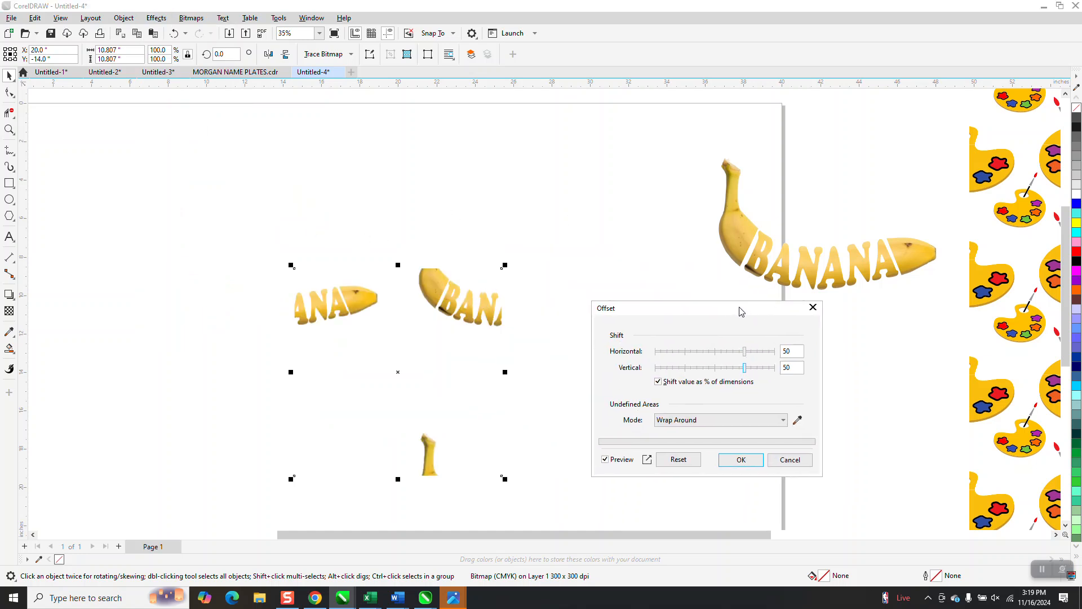
left_click(741, 461)
Move the spare BANANA graphic into the gap between the offset pieces and scale it to about 6.2 inches wide
left_click(800, 279)
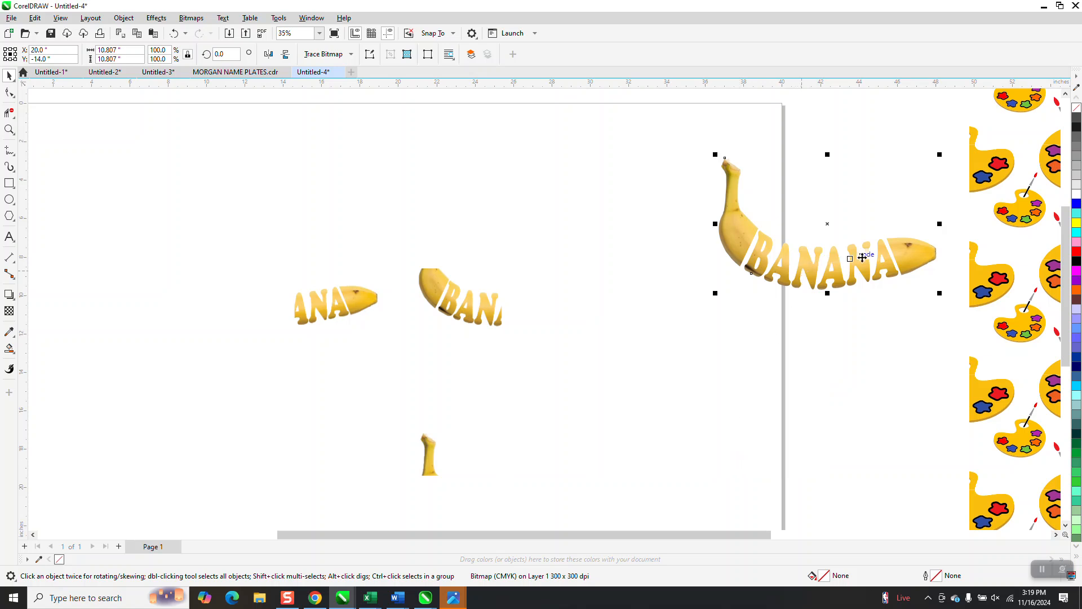
left_click_drag(941, 156, 889, 177)
left_click_drag(793, 277, 427, 393)
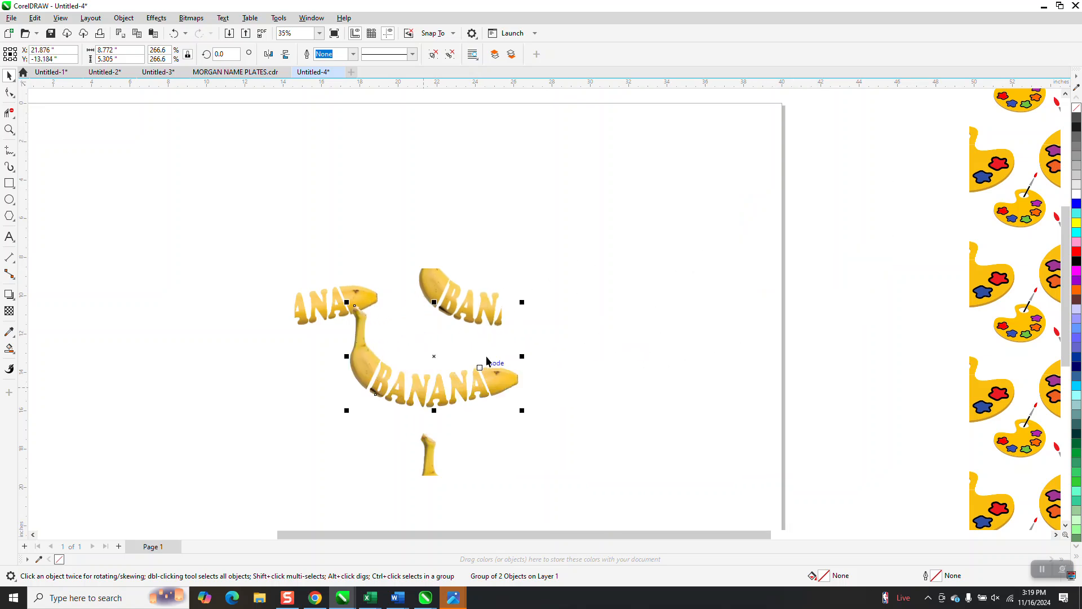
left_click_drag(522, 303, 489, 337)
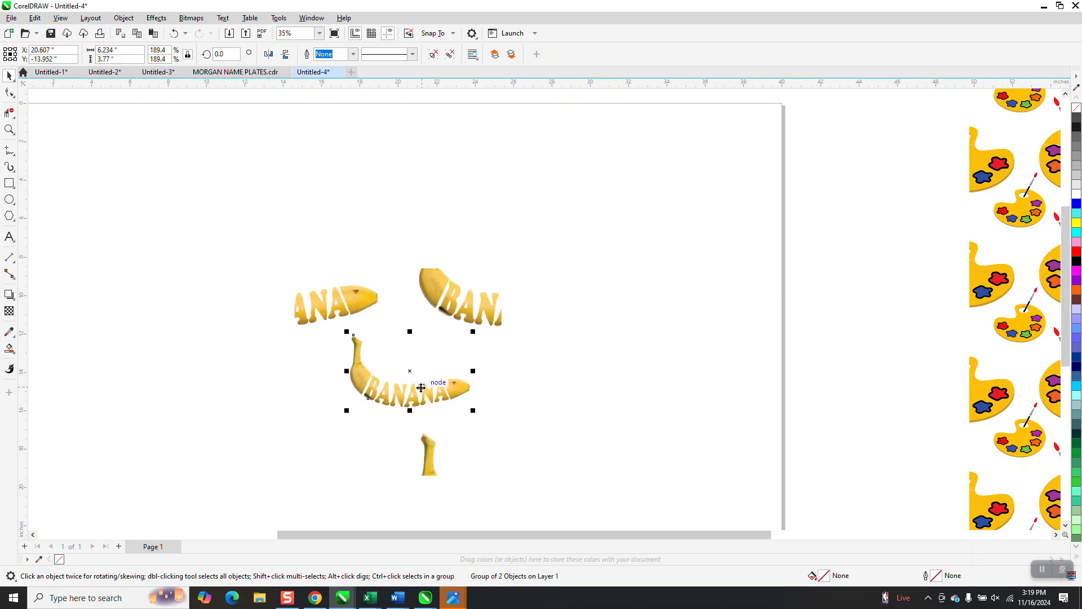
Rotate the middle BANANA graphic about 27.8 degrees counterclockwise and center it in the gap between the offset pieces
left_click(268, 54)
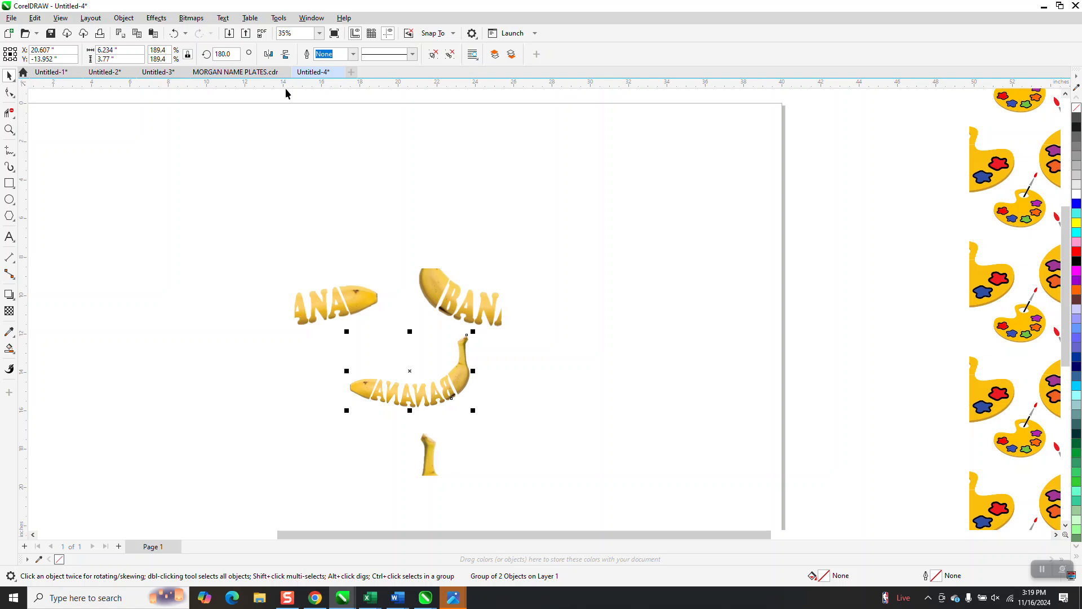
left_click(269, 54)
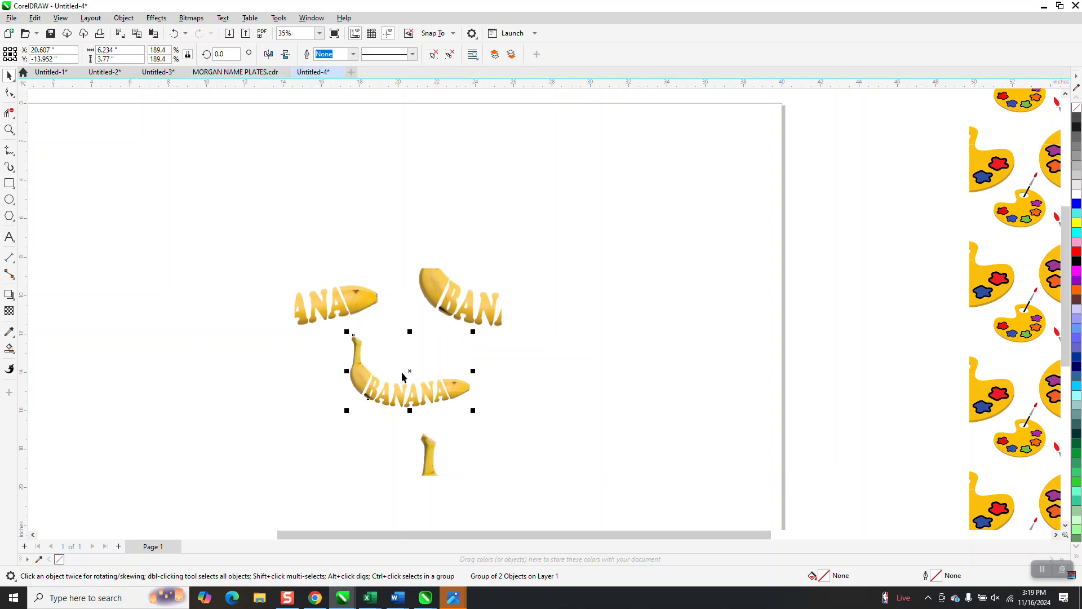
left_click(414, 391)
left_click_drag(478, 332, 503, 275)
left_click(516, 346)
left_click_drag(464, 373, 455, 354)
scroll(396, 289, "down", 2)
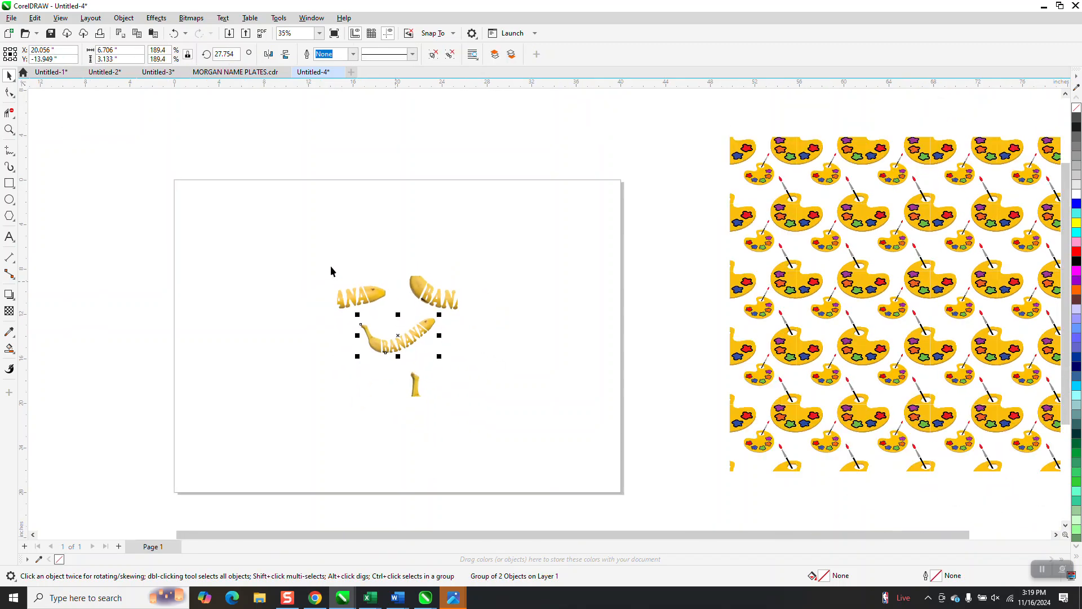
Group the middle BANANA graphic with the offset bitmap and scale the group proportionally to 6 inches wide
left_click_drag(397, 384, 563, 467)
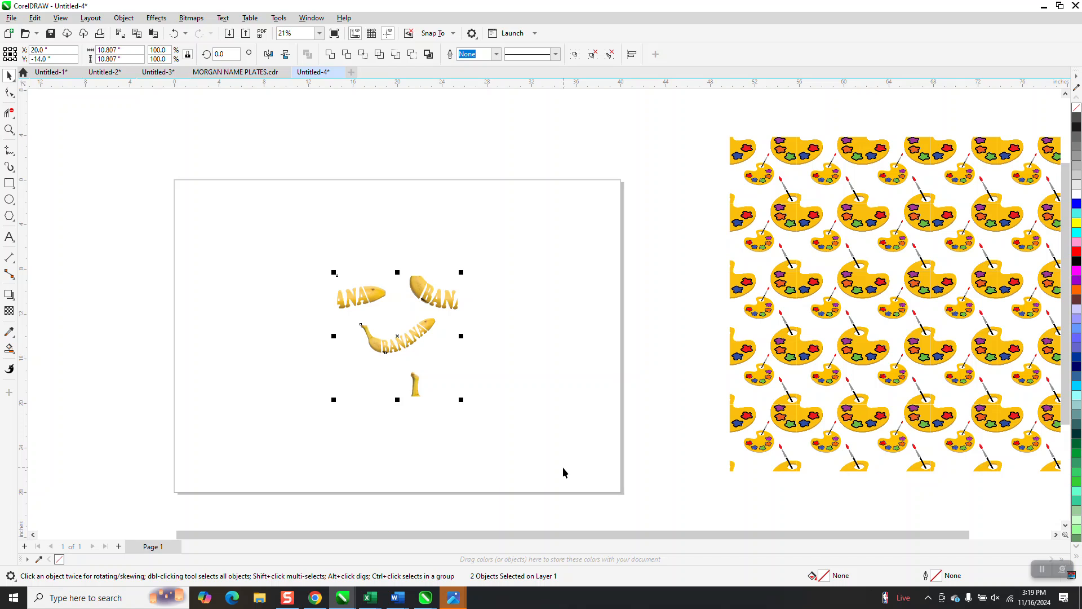
key("ctrl+g")
left_click(120, 49)
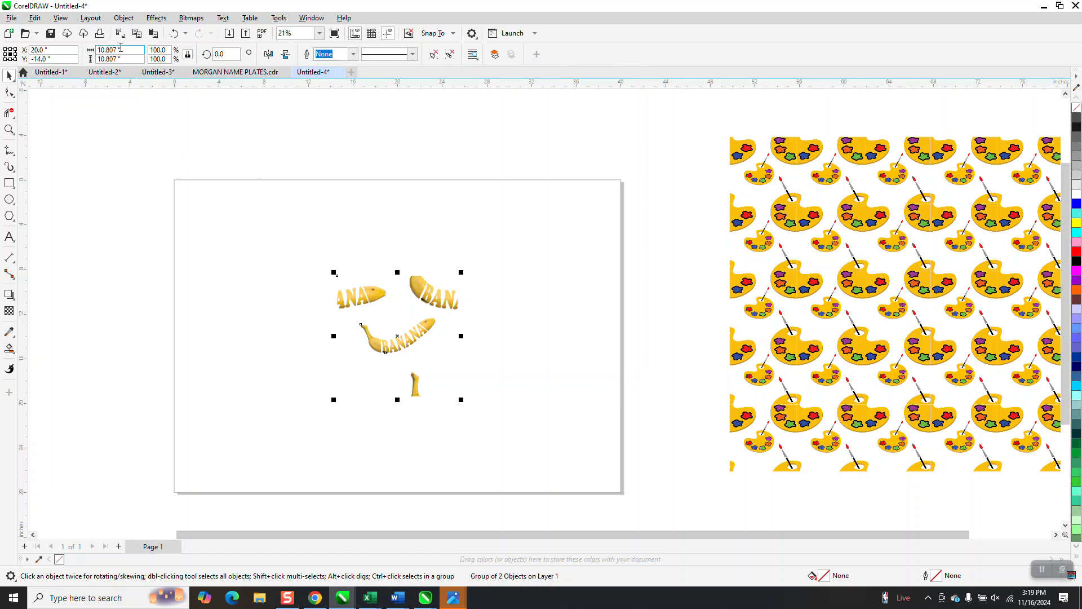
type("6")
key("Return")
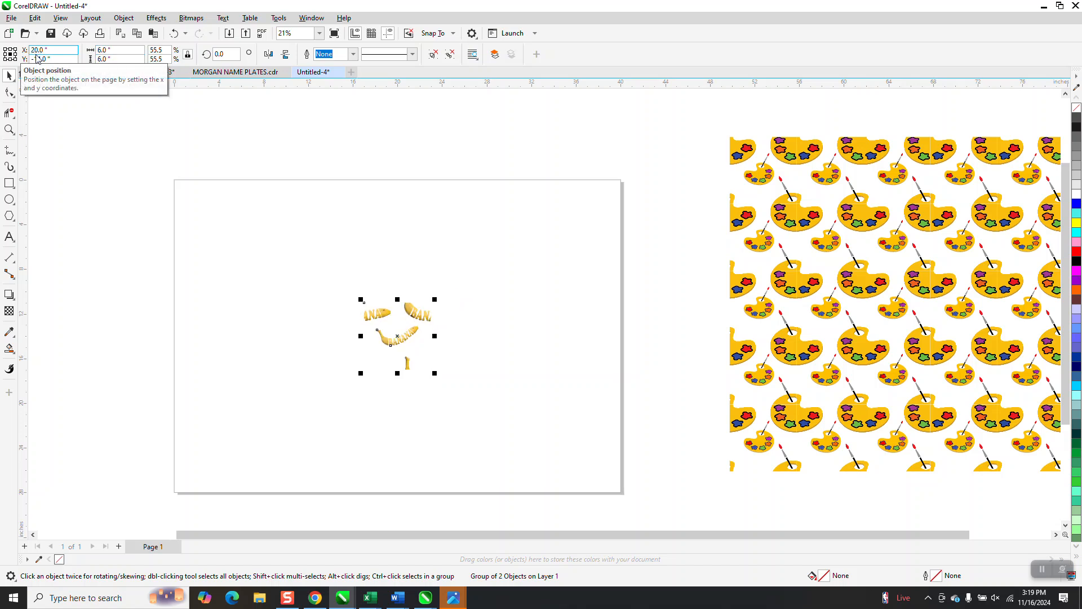
Set the nudge distance to 6 inches and lay out three copies of the tile in a row to its right
key("Escape")
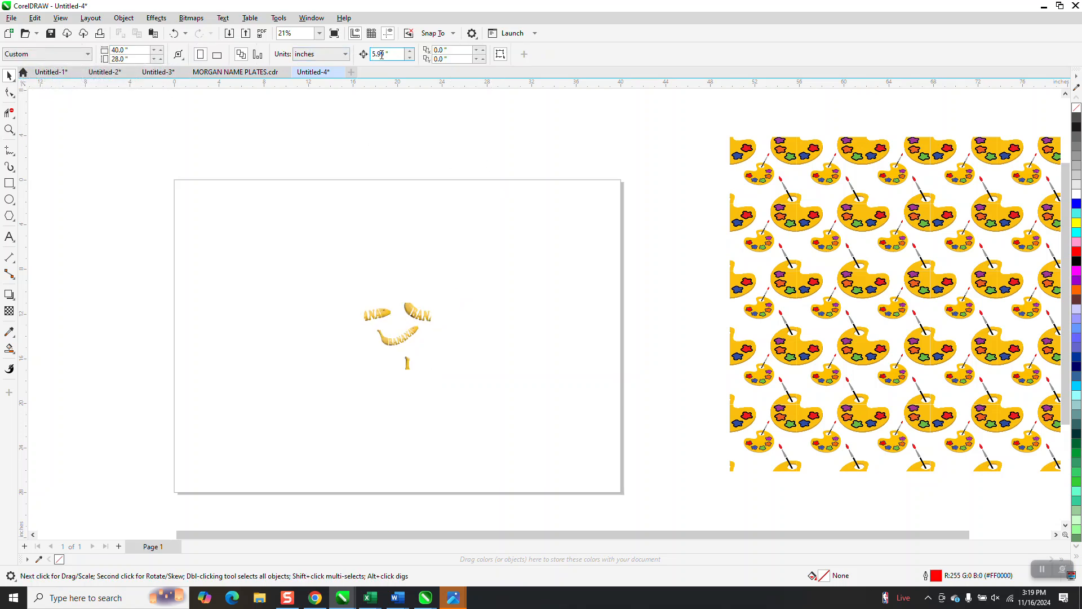
type("6")
key("Return")
left_click_drag(506, 413, 506, 409)
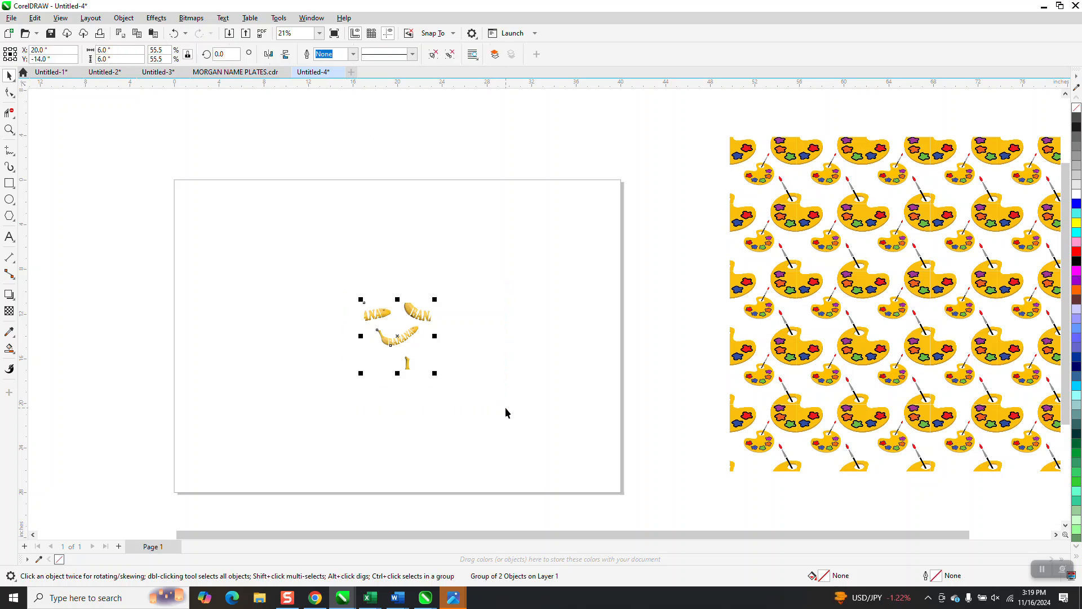
key("ctrl+v")
key("Right")
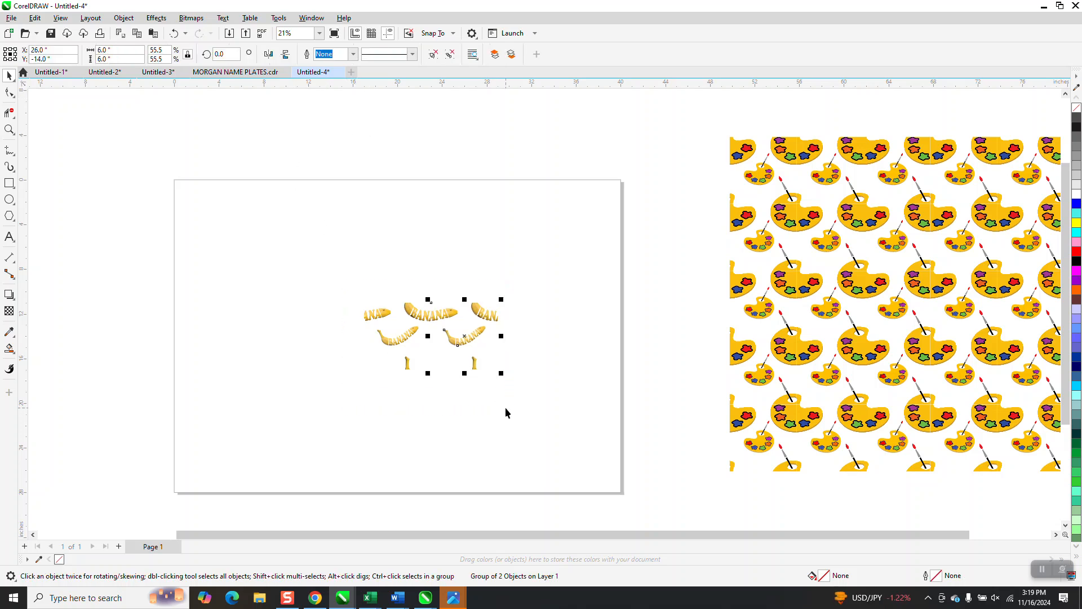
key("ctrl+v")
key("Right")
key("ctrl+v")
key("Right")
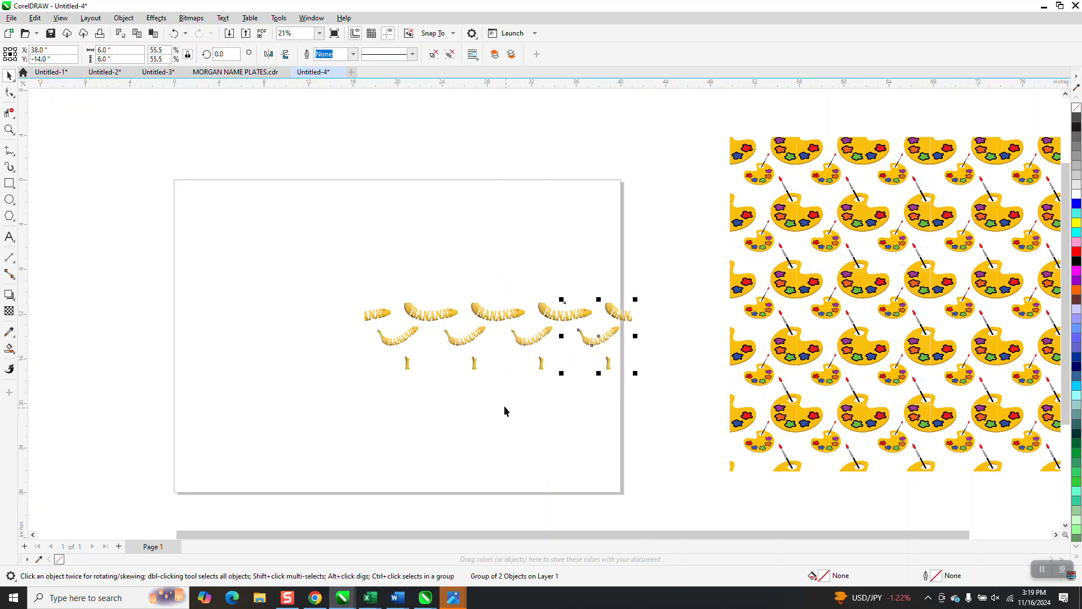
Inspect the join through the BANANA lettering between the first two tiles at several magnifications
left_click(9, 130)
left_click_drag(409, 279, 464, 327)
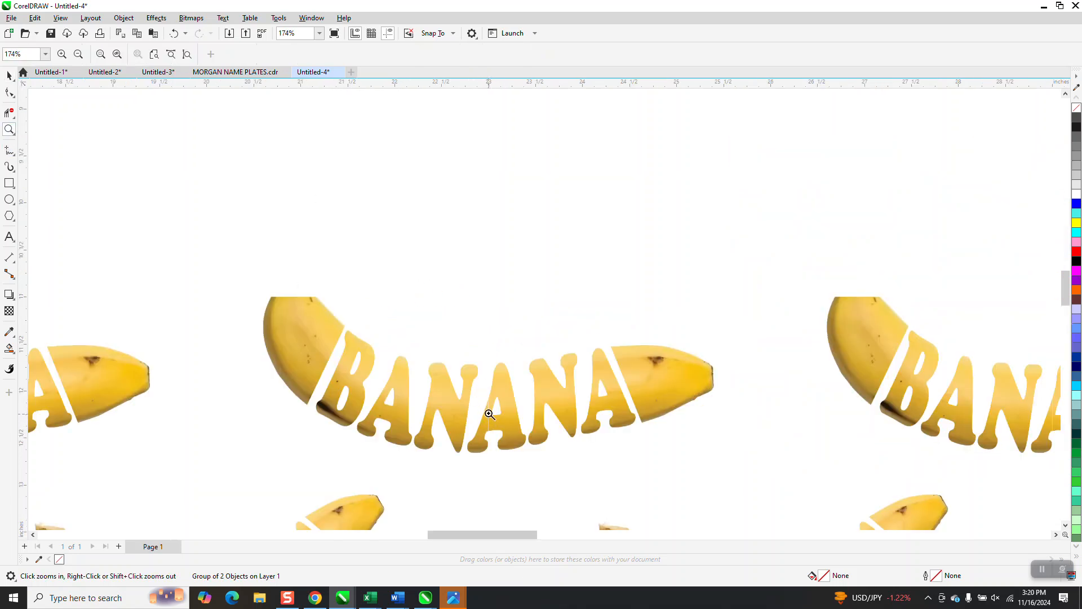
left_click(488, 437)
scroll(442, 336, "down", 3)
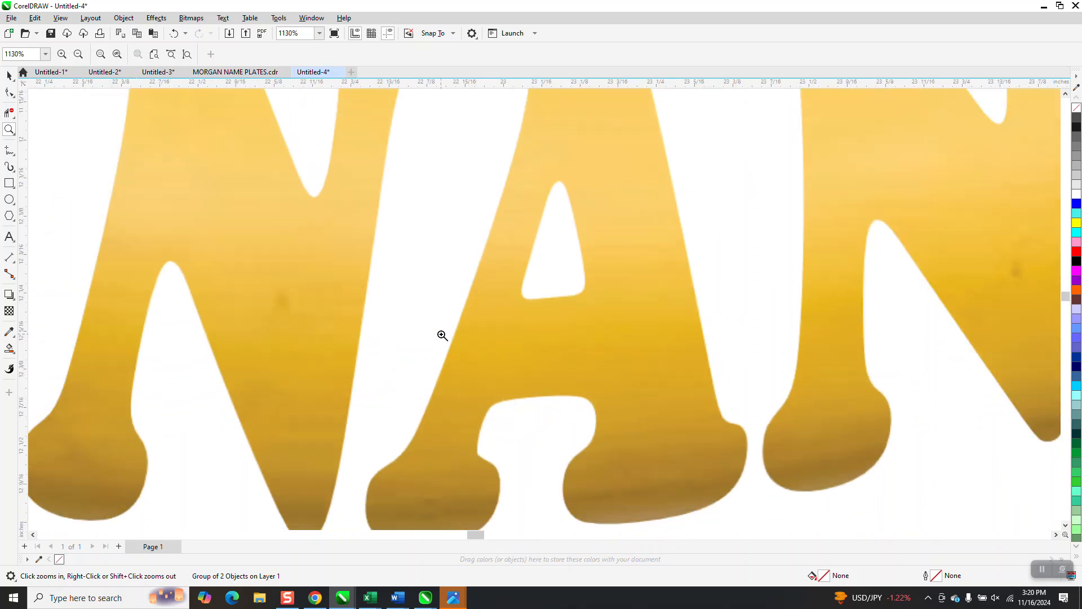
scroll(440, 332, "down", 3)
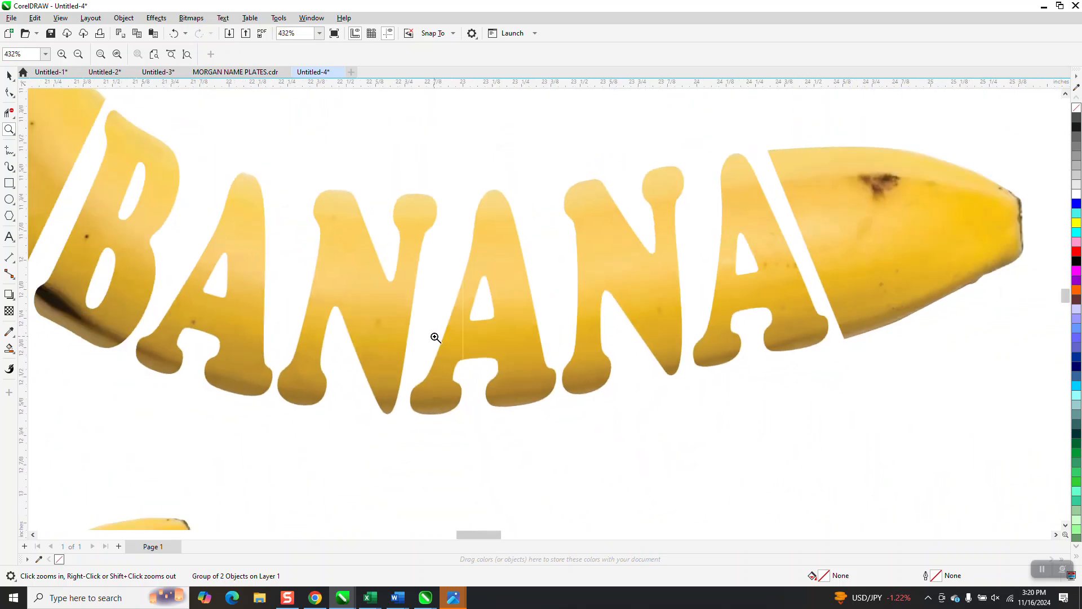
scroll(436, 337, "up", 4)
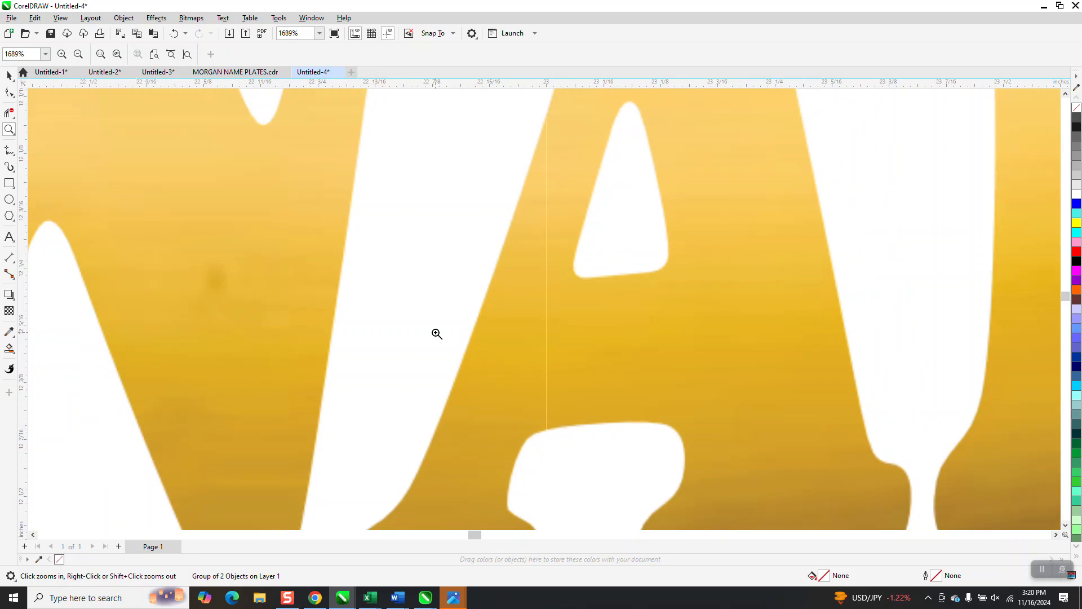
scroll(437, 334, "down", 5)
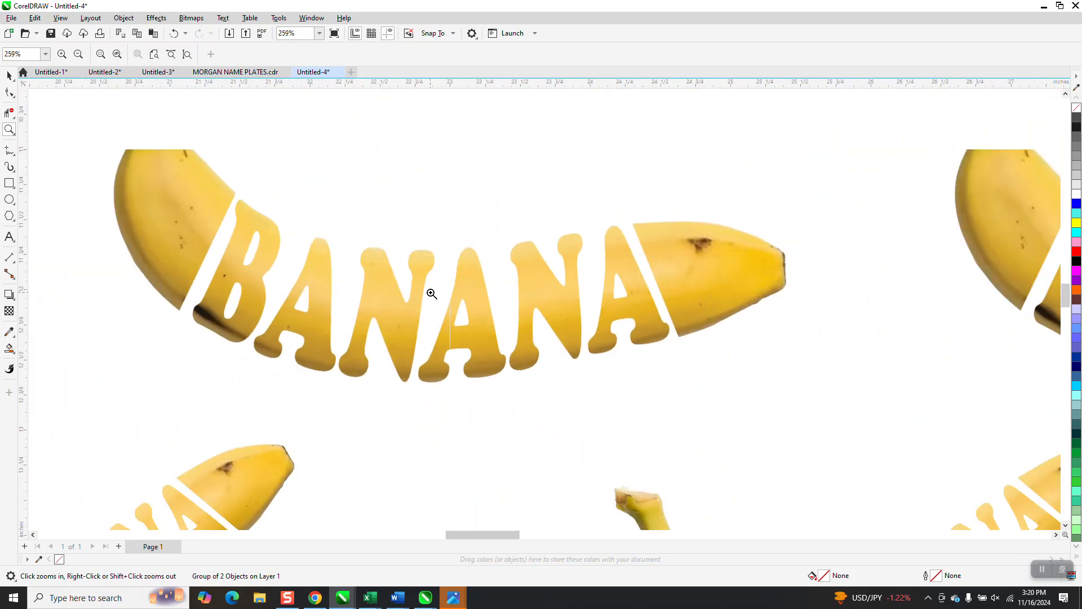
scroll(441, 285, "up", 4)
scroll(437, 288, "down", 3)
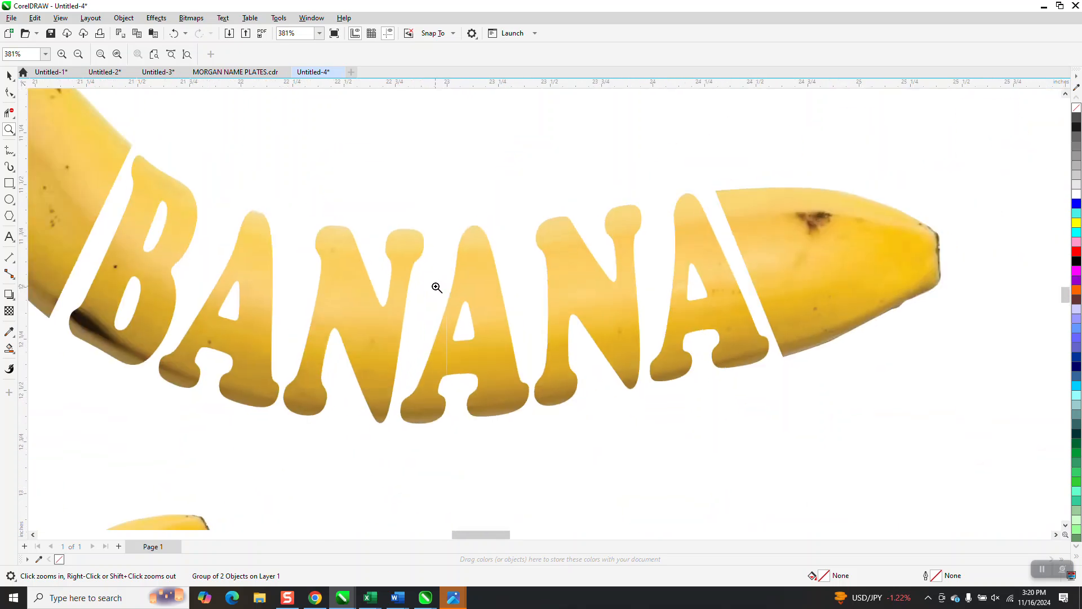
scroll(437, 288, "down", 5)
Delete the three copies and place one fresh copy of the original tile 6 inches to its right
left_click(9, 92)
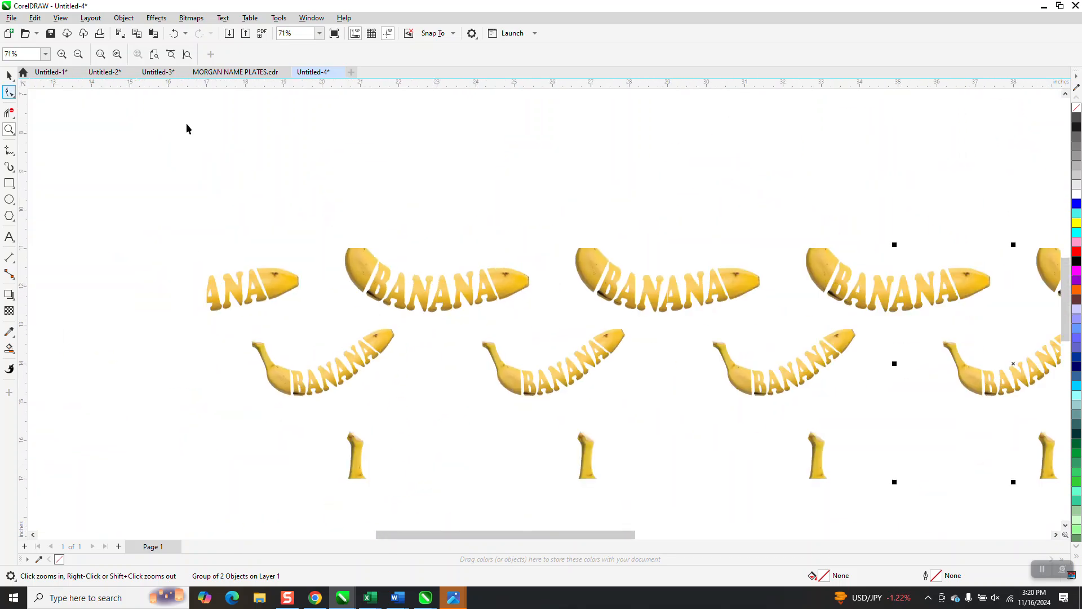
scroll(308, 167, "down", 2)
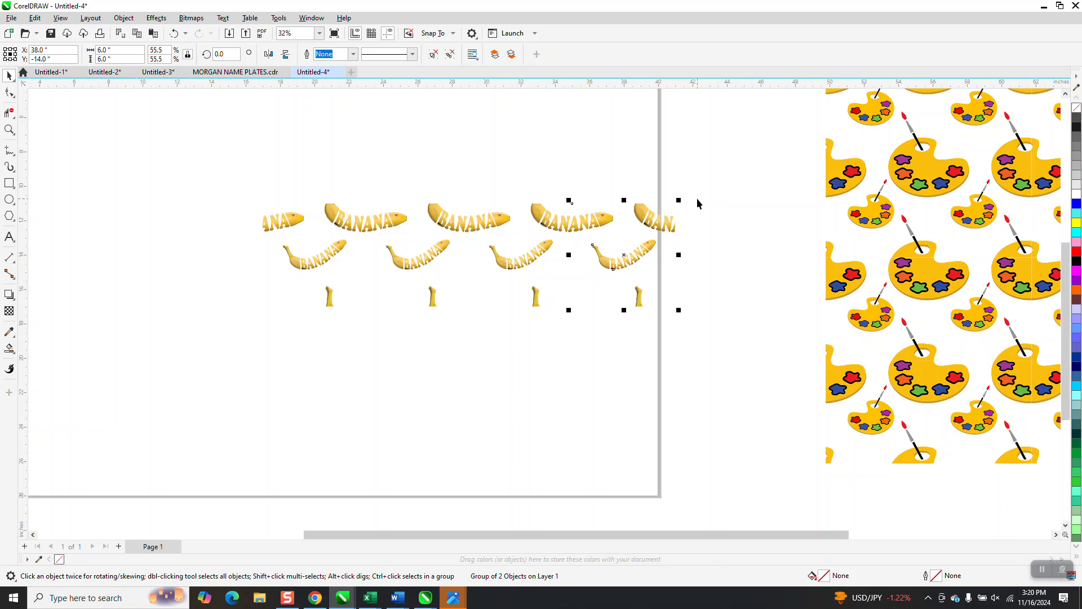
left_click_drag(522, 338, 419, 340)
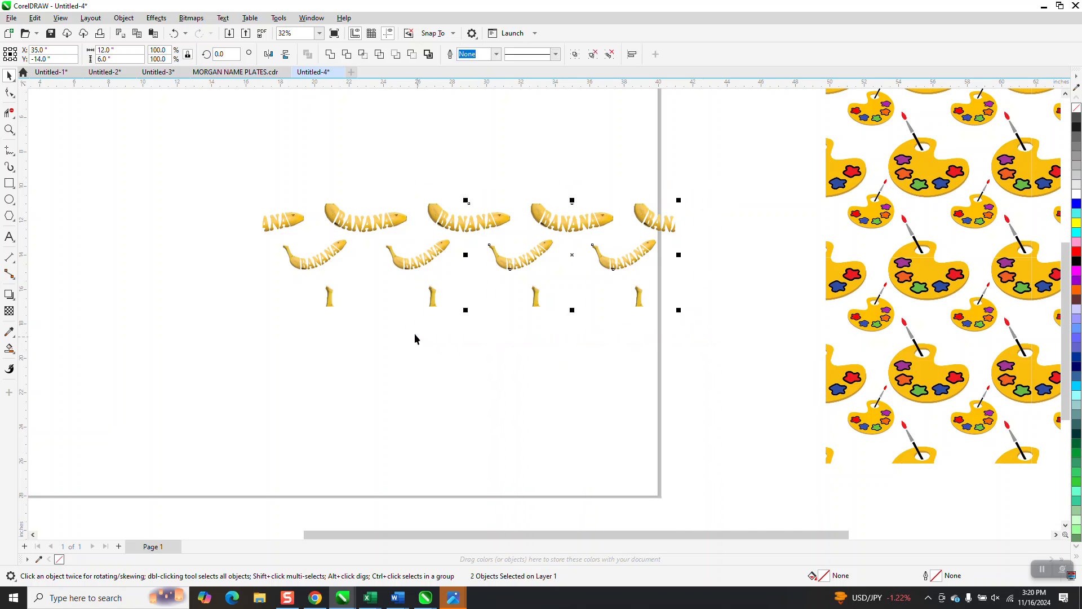
key("Delete")
left_click(350, 228)
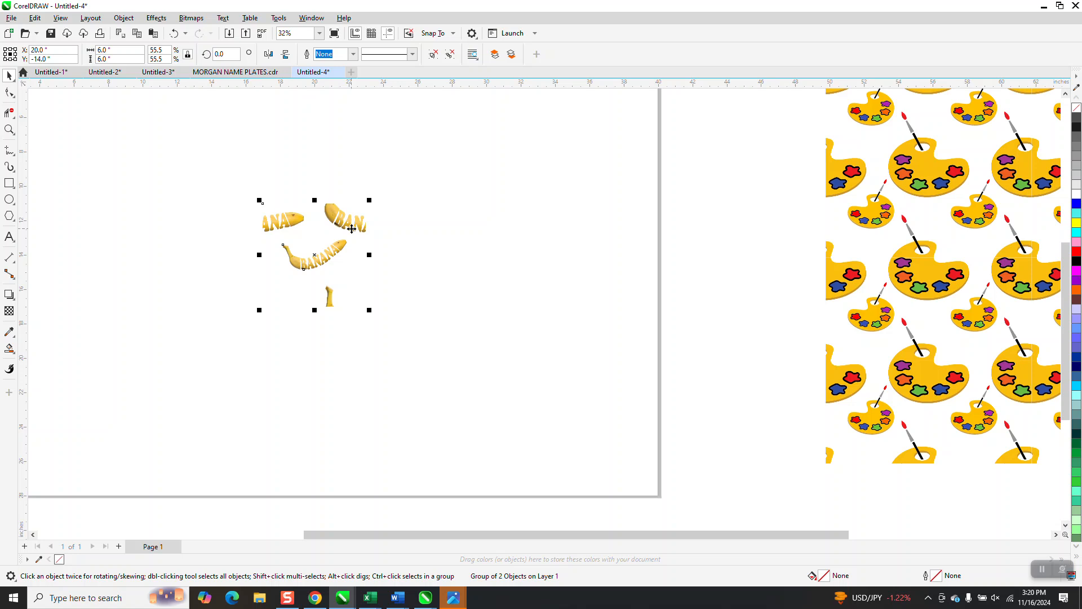
key("ctrl+d")
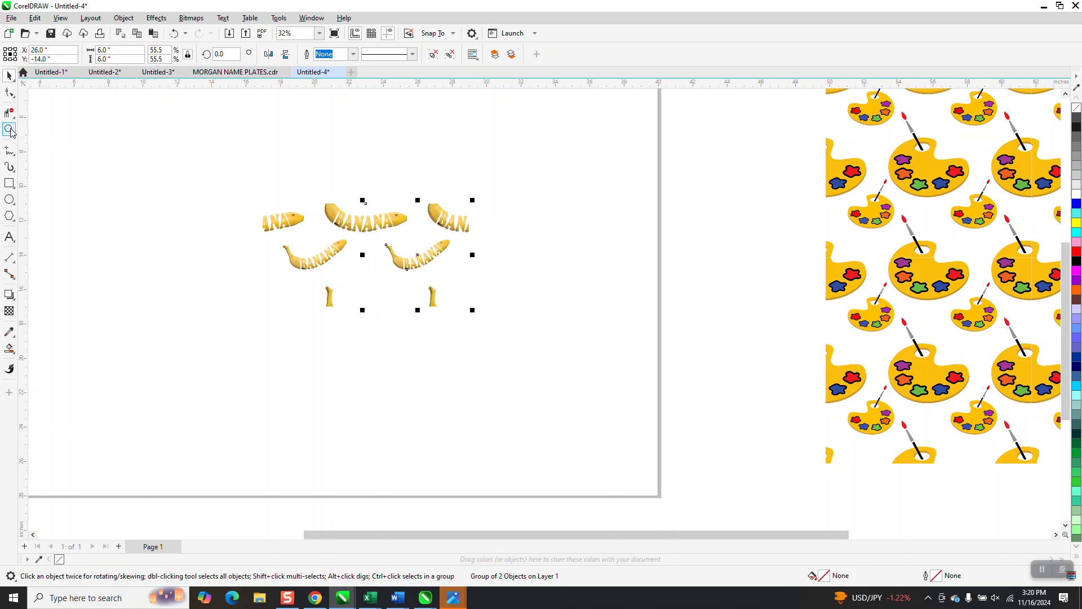
Examine the join between the original tile and its fresh copy up close for a visible seam line
left_click(9, 130)
left_click_drag(355, 206, 451, 249)
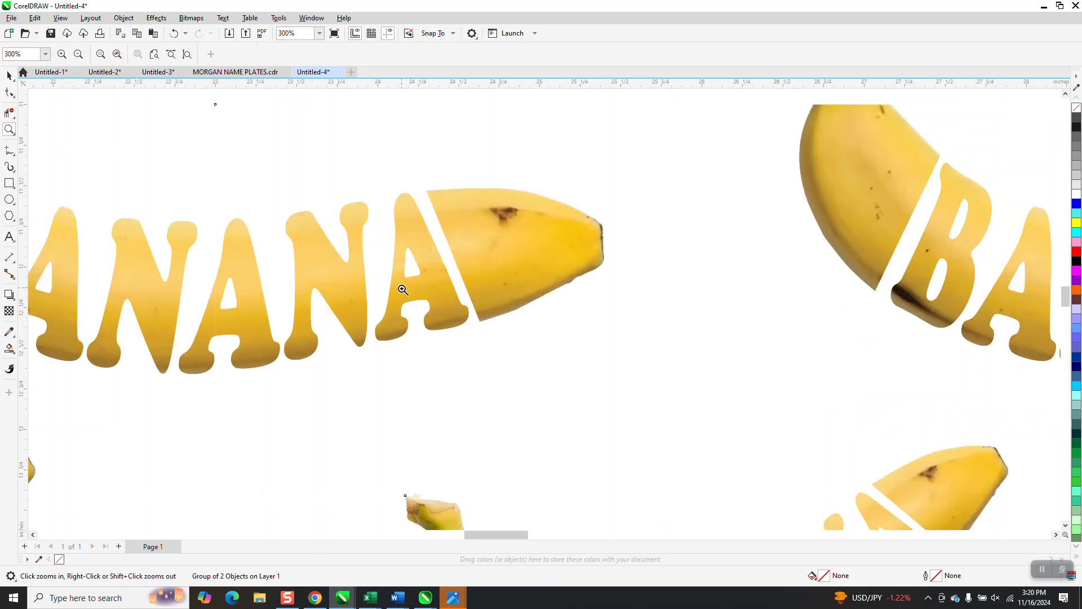
scroll(409, 294, "down", 3)
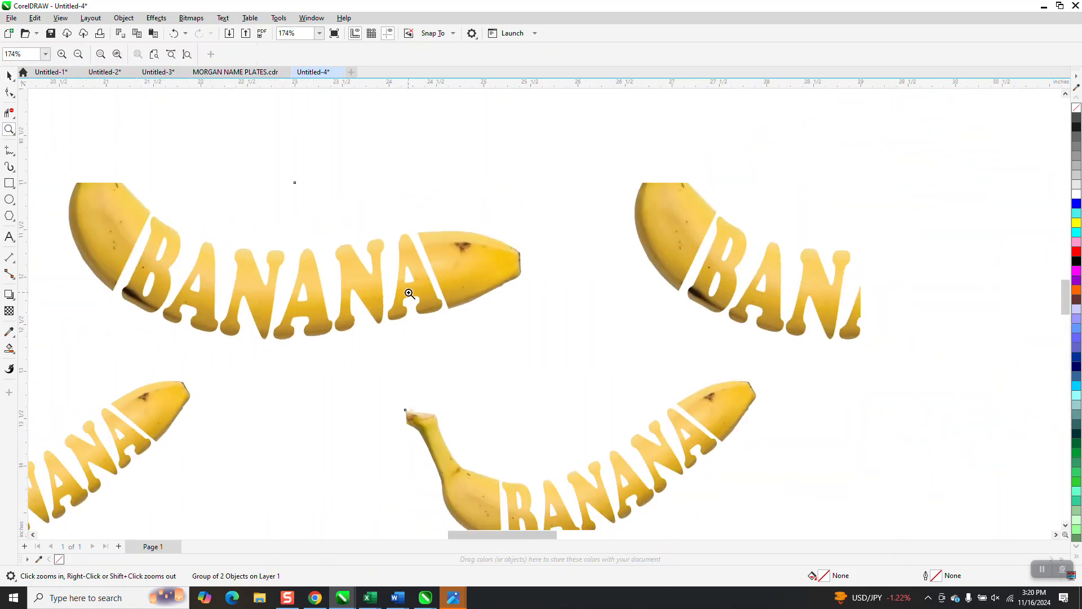
scroll(409, 294, "down", 1)
scroll(466, 291, "down", 1)
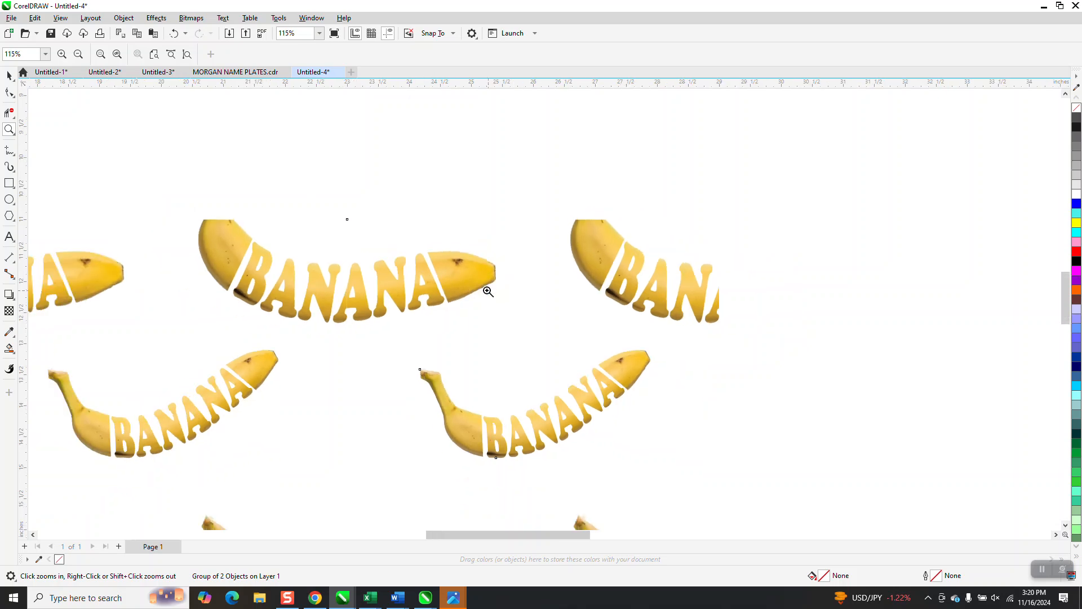
left_click(489, 291)
scroll(489, 291, "up", 3)
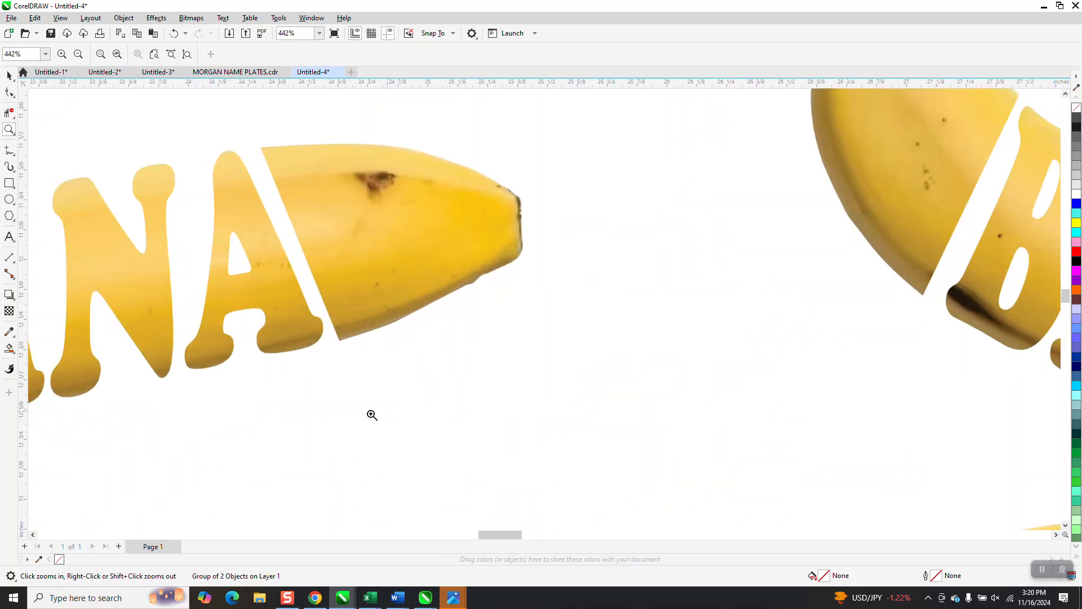
scroll(387, 358, "down", 4)
scroll(389, 344, "down", 3)
scroll(393, 345, "up", 3)
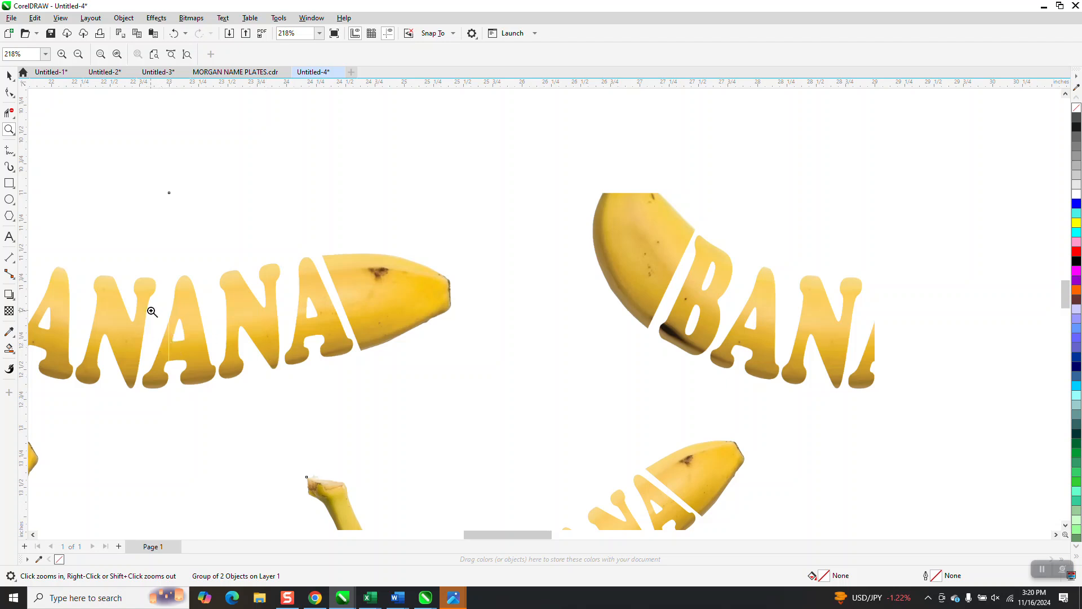
Set the nudge distance to 0.01 inches and shift the copied tile left by one nudge
left_click(7, 79)
left_click(236, 149)
left_click_drag(387, 55, 332, 66)
key("BackSpace")
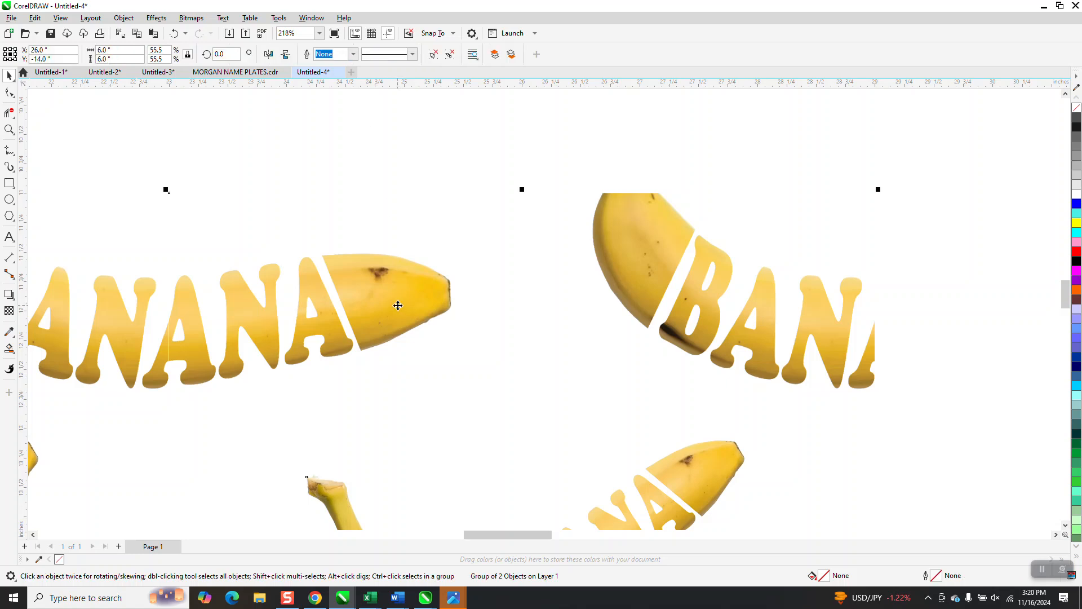
key("Left")
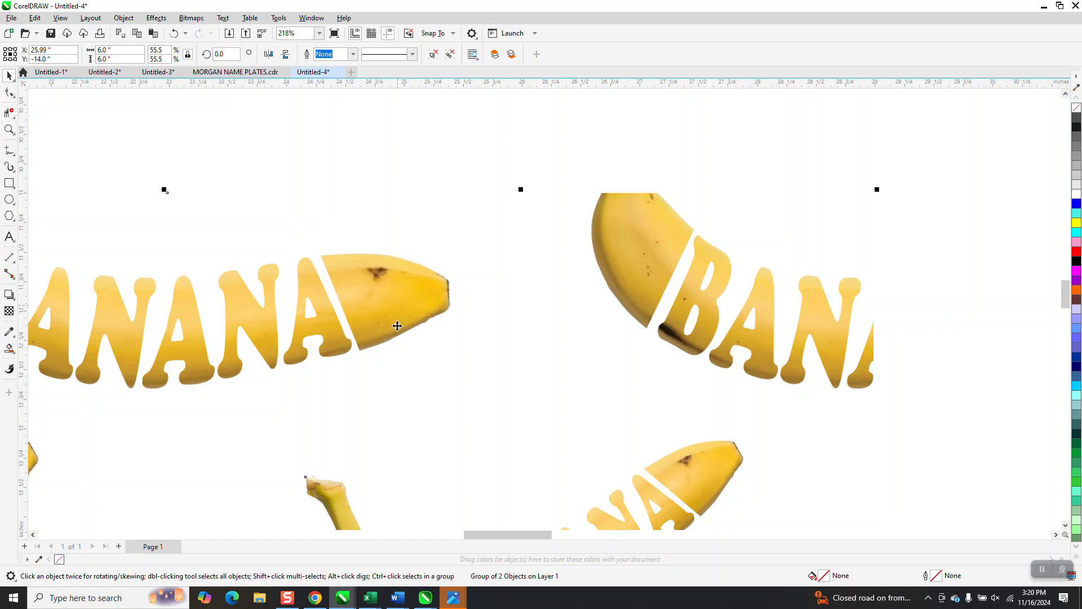
scroll(410, 171, "down", 2)
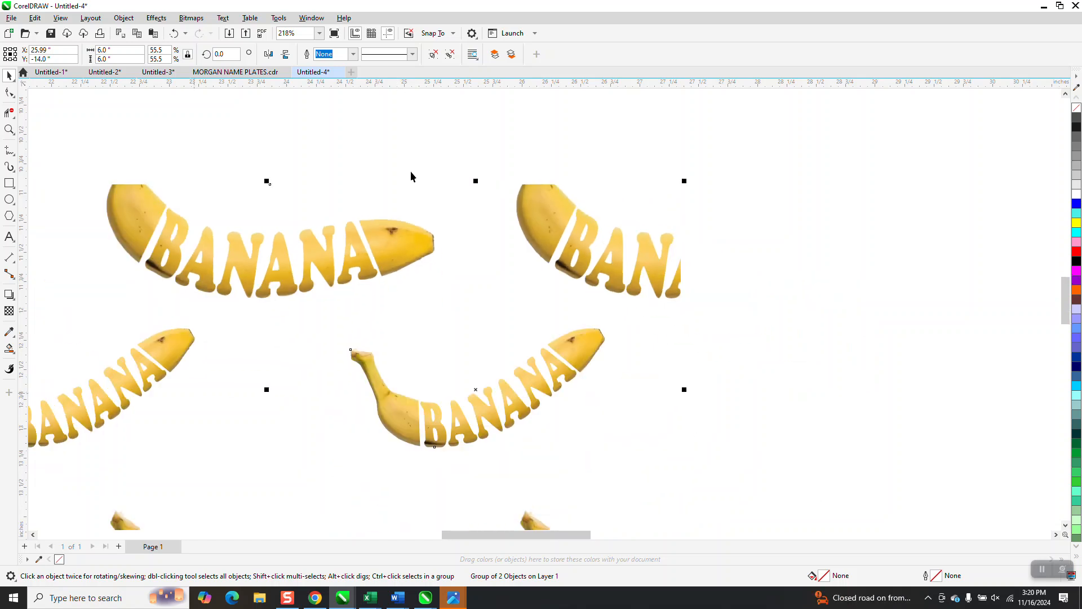
Delete the shifted copy, set the nudge distance to 6.99 inches and place a new copy of the tile to the right
left_click(724, 201)
left_click(643, 266)
key("Delete")
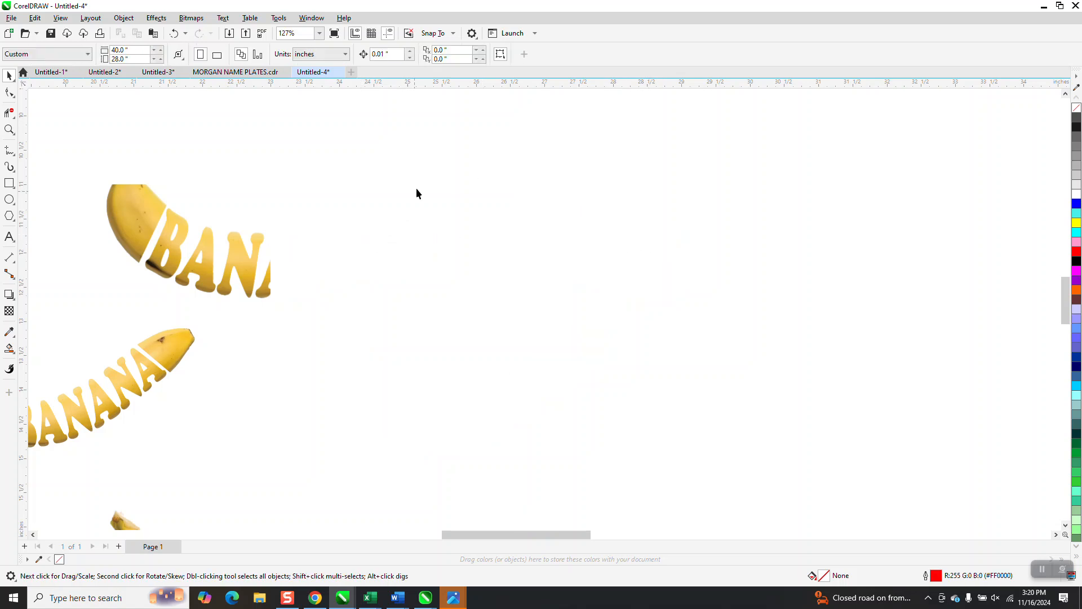
left_click(393, 55)
type("6.")
left_click(162, 204)
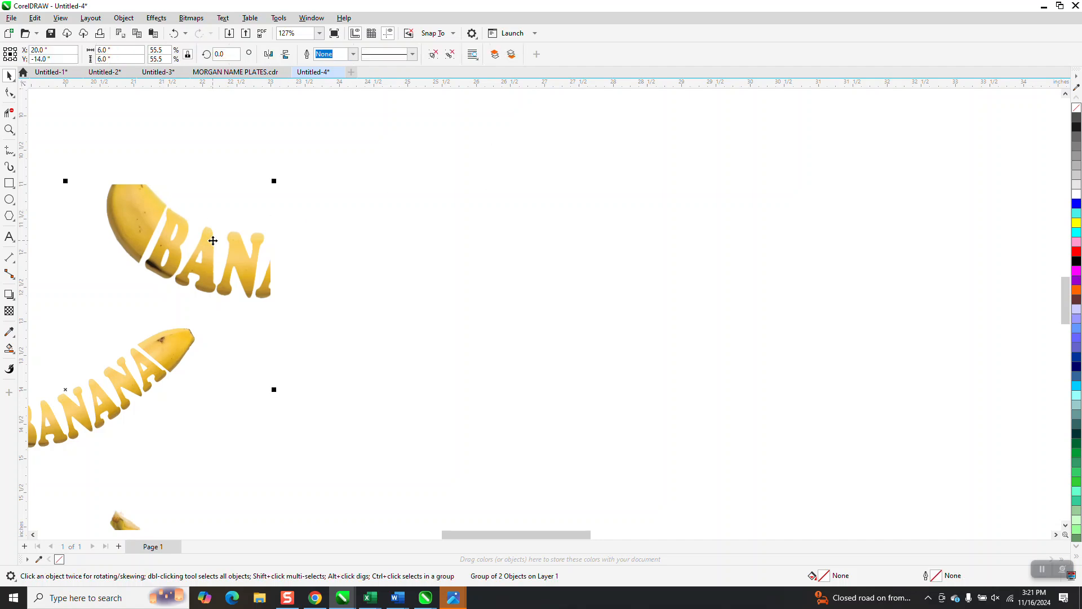
key("KP_Add")
key("Right")
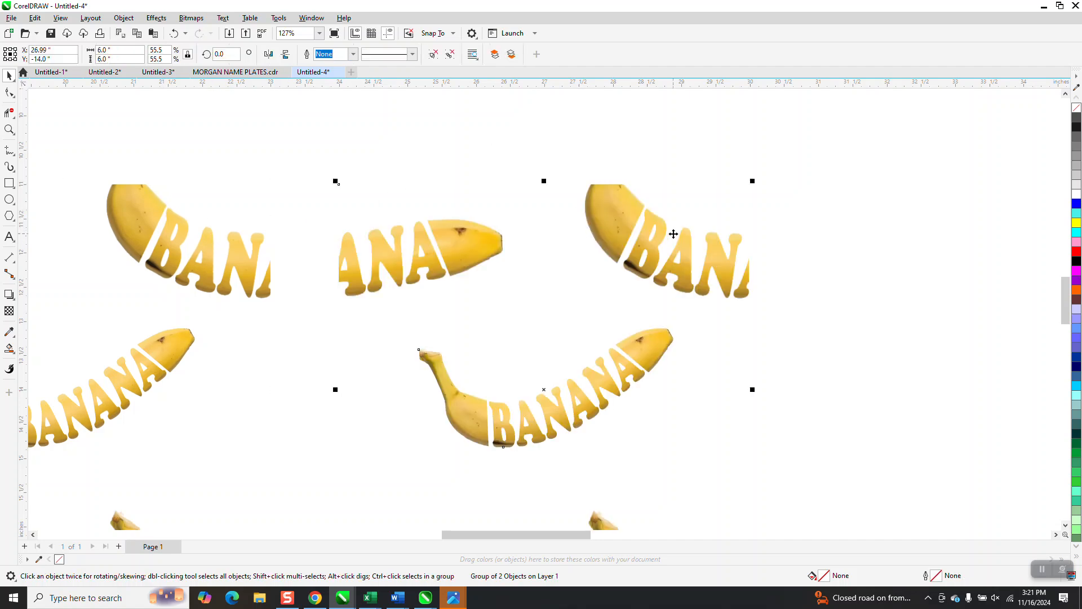
Delete the copied tile that was placed 6.99 inches to the right of the original
left_click(500, 168)
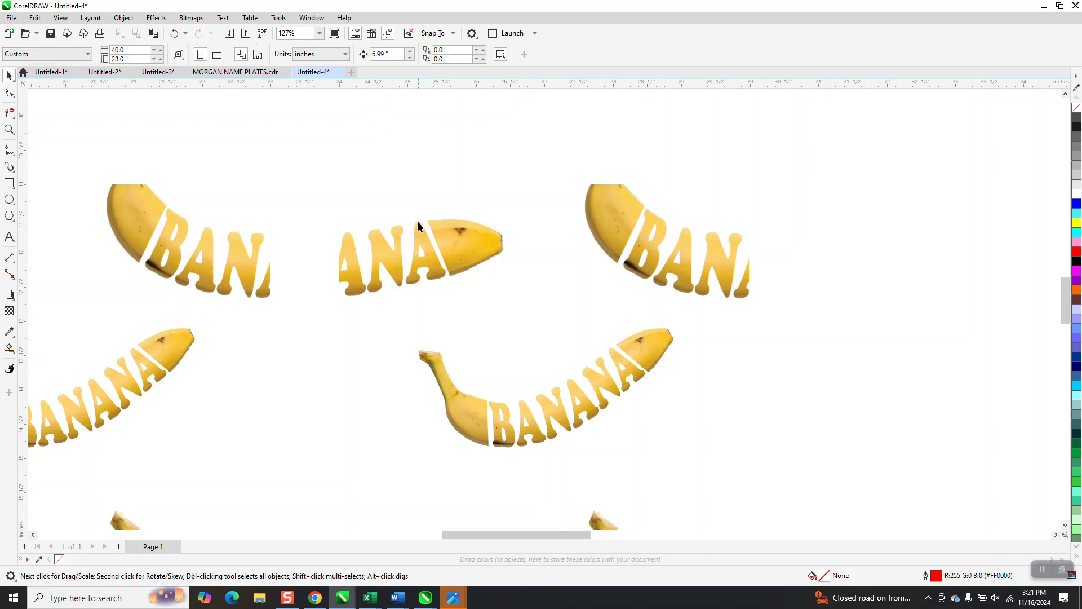
left_click(447, 232)
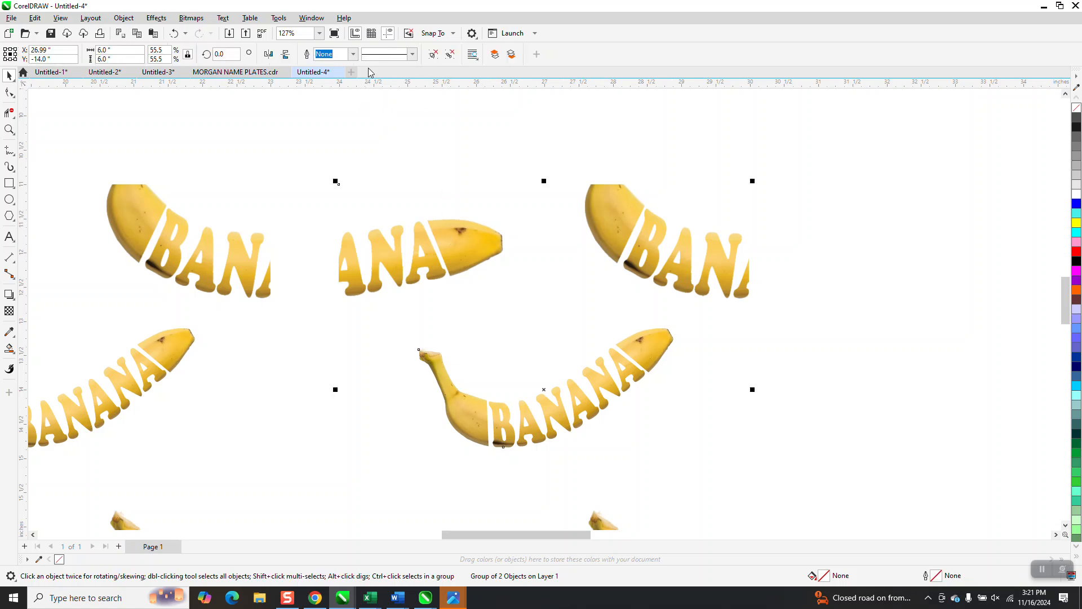
key("Delete")
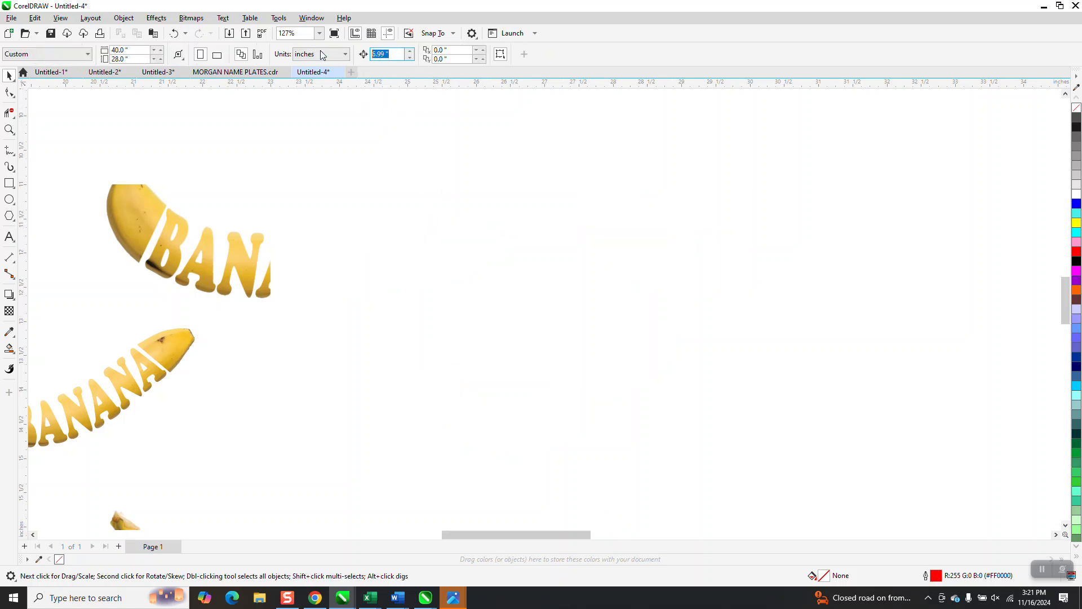
Set the nudge distance to 5.99 inches and place a duplicate of the banana tile one nudge to the right of the original
type("5")
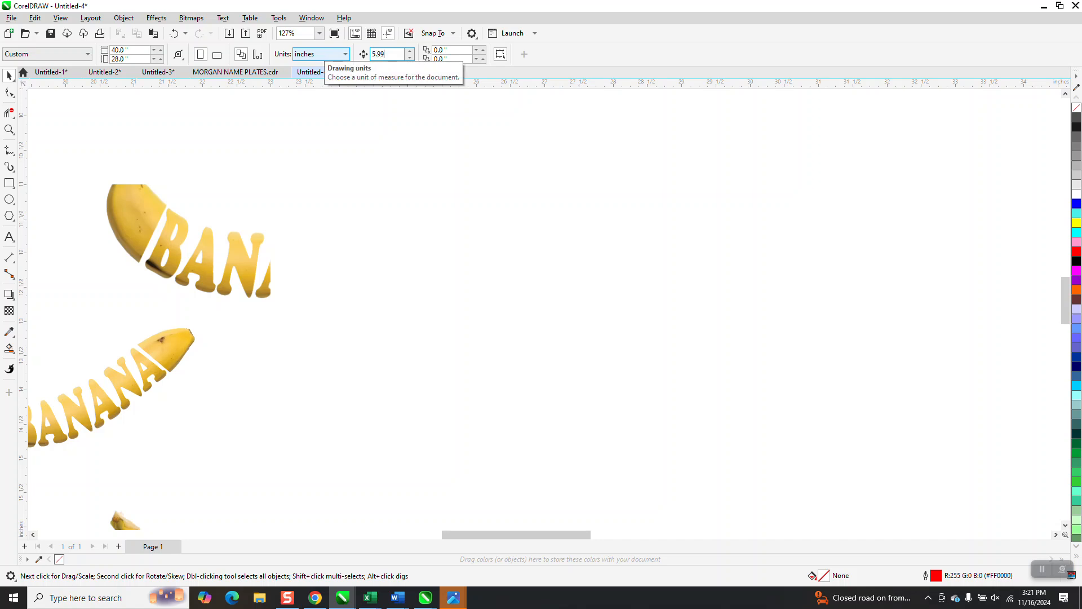
left_click(161, 224)
key("ctrl+d")
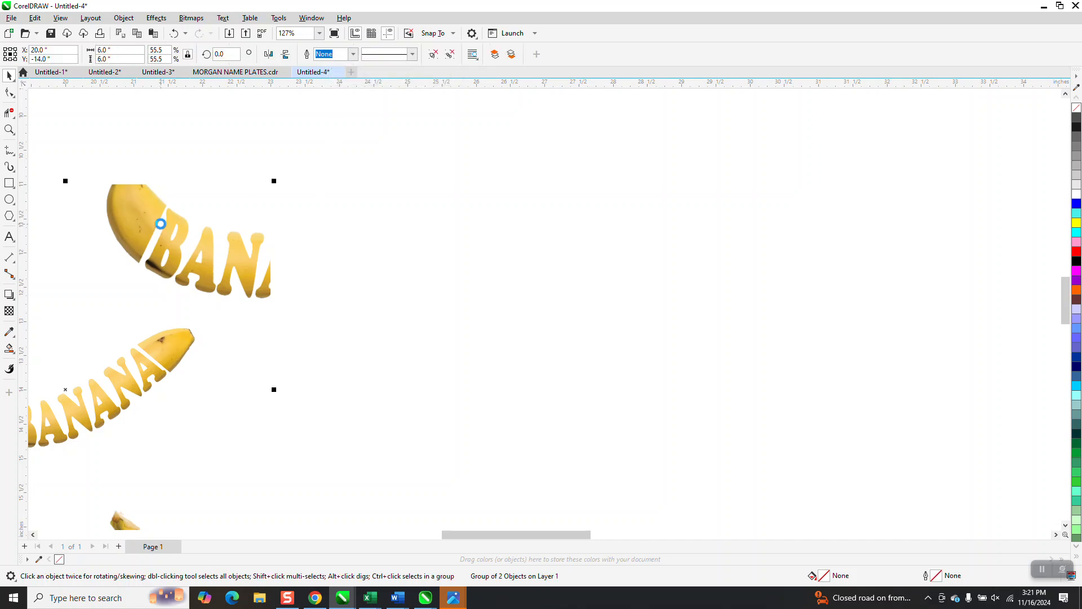
key("Right")
scroll(360, 283, "up", 1)
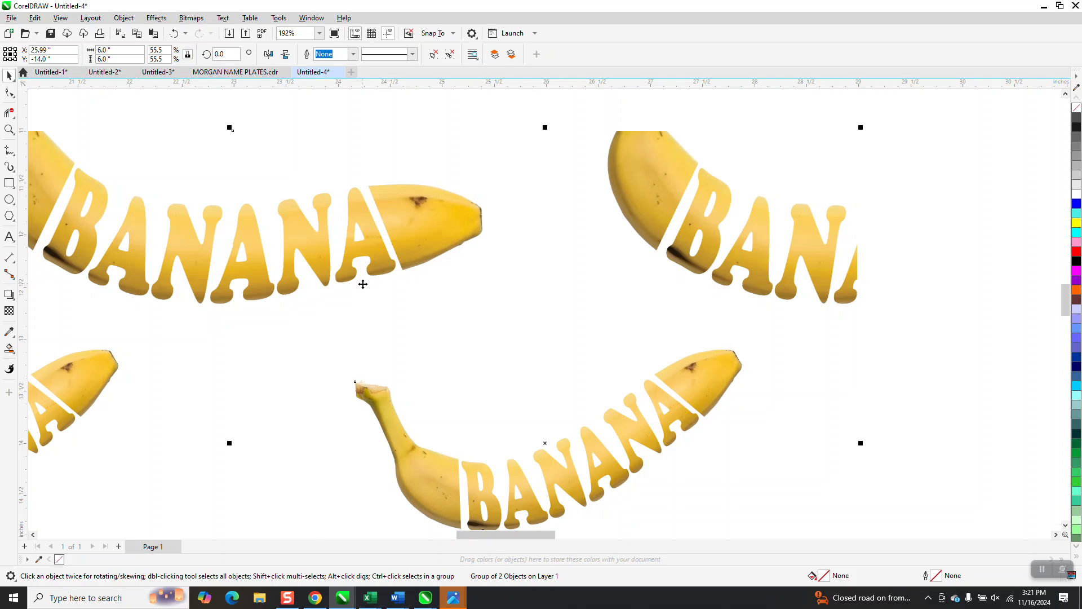
scroll(345, 222, "down", 3)
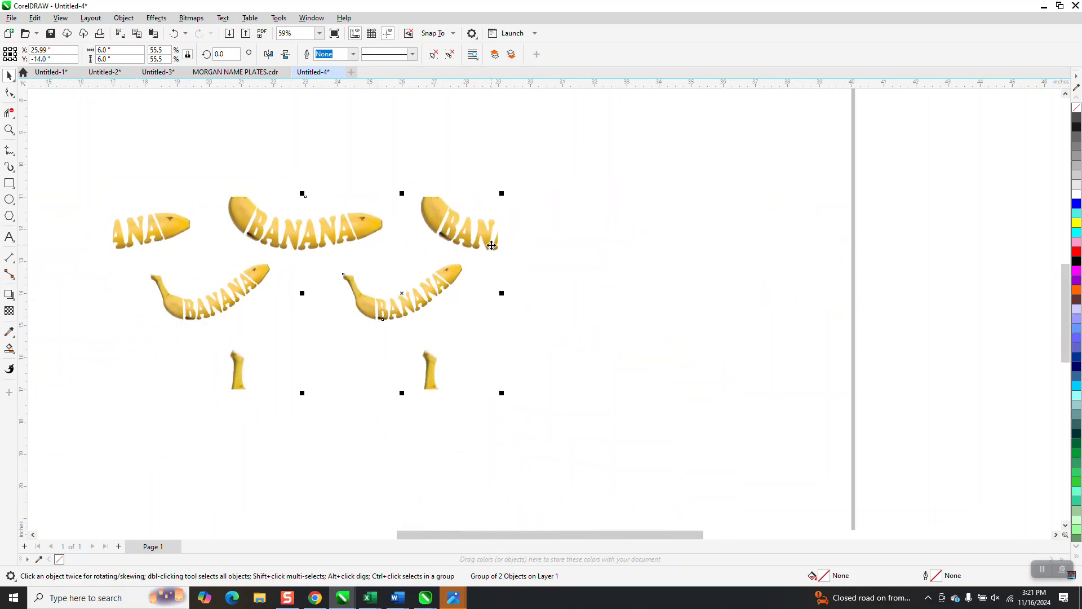
Repeat the spaced duplication three more times to extend the banana tiles into a row of five
key("ctrl+d")
key("ctrl+d")
key("ctrl+d")
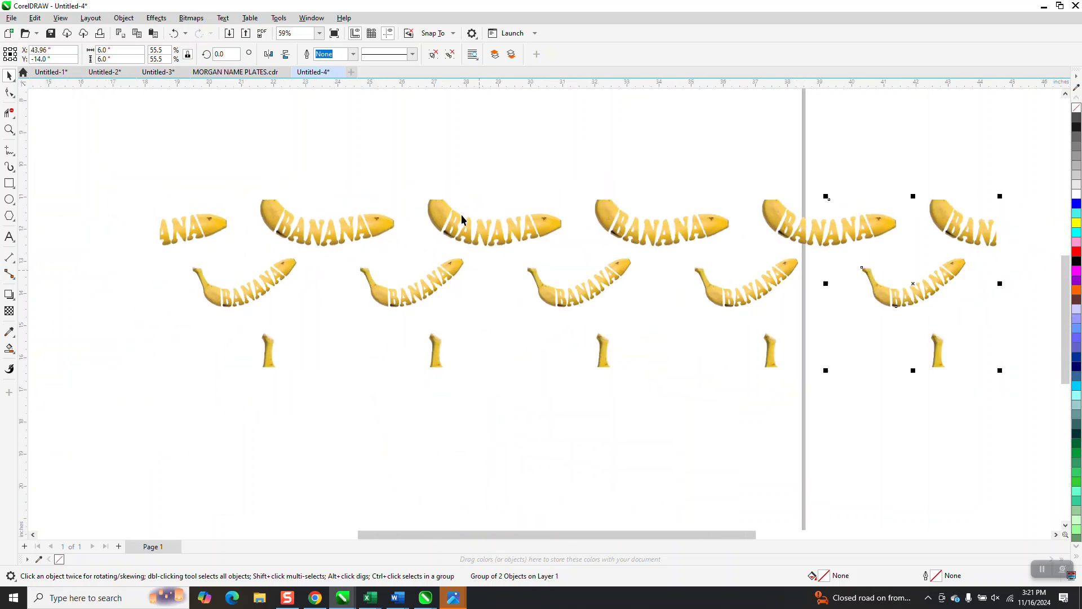
Select the whole row of five banana tiles and duplicate it downward three times at 5.99-inch spacing
scroll(464, 213, "down", 3)
left_click_drag(262, 181, 712, 337)
key("ctrl+d")
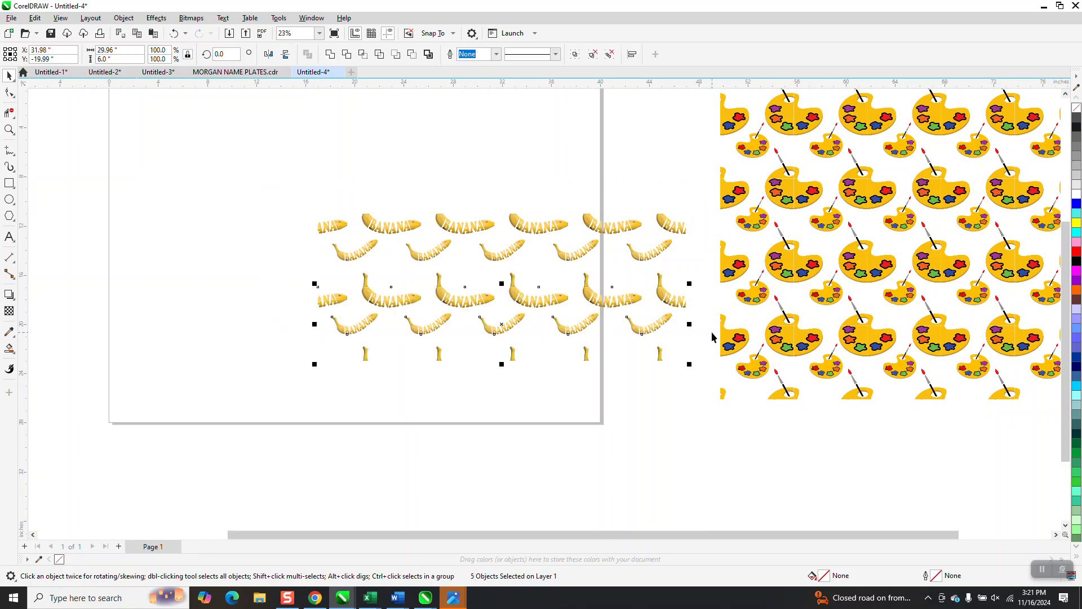
key("ctrl+d")
key("ctrl+d")
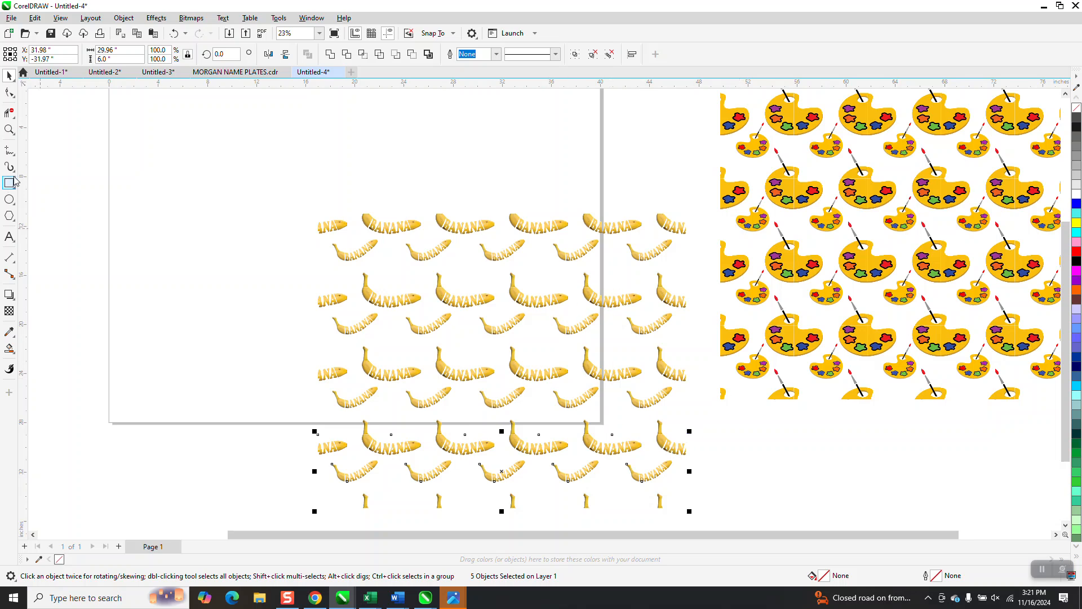
Examine the repeated banana pattern up close and as a whole for visible seams between tiles and rows
left_click(9, 129)
left_click(447, 272)
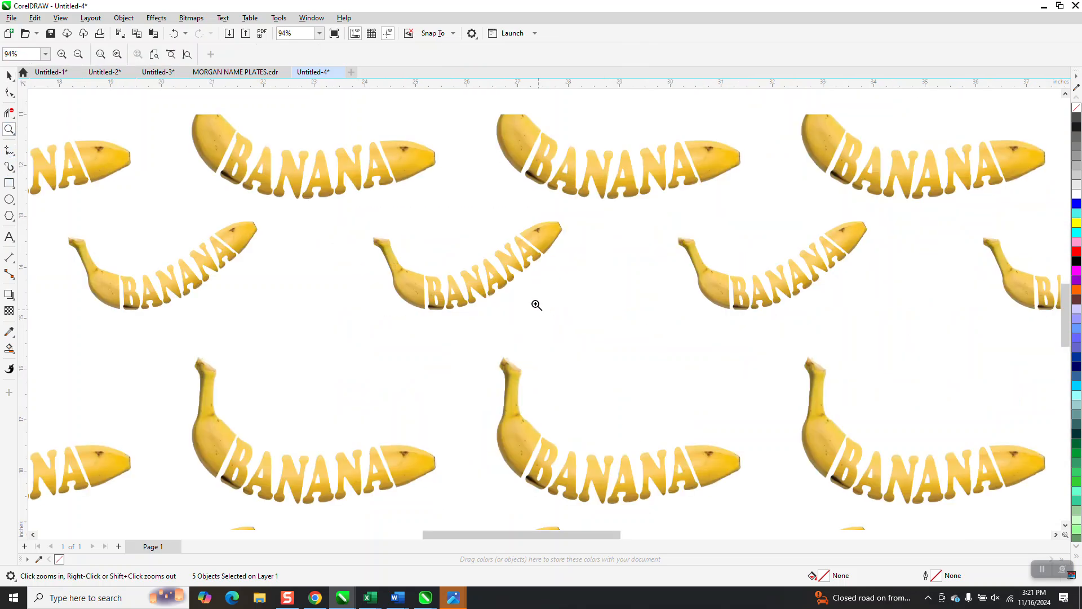
scroll(345, 214, "down", 4)
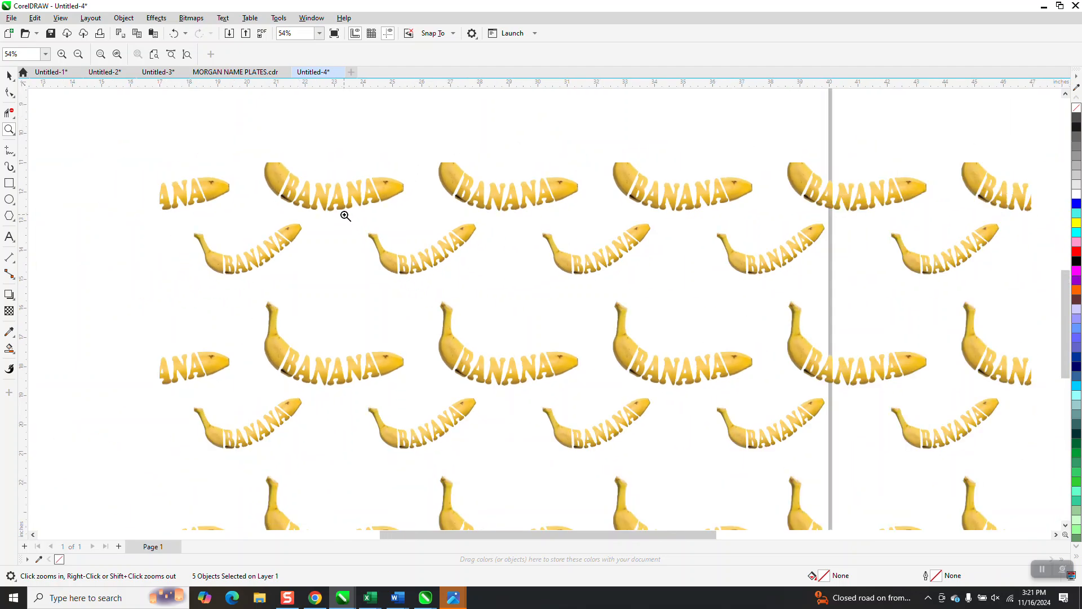
scroll(344, 212, "down", 5)
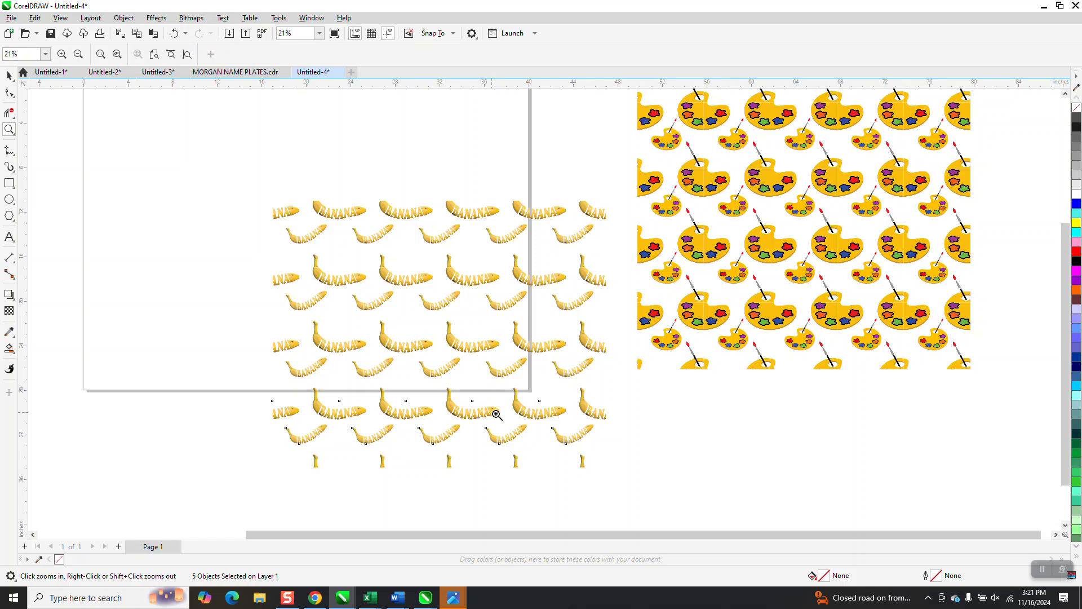
scroll(378, 251, "up", 8)
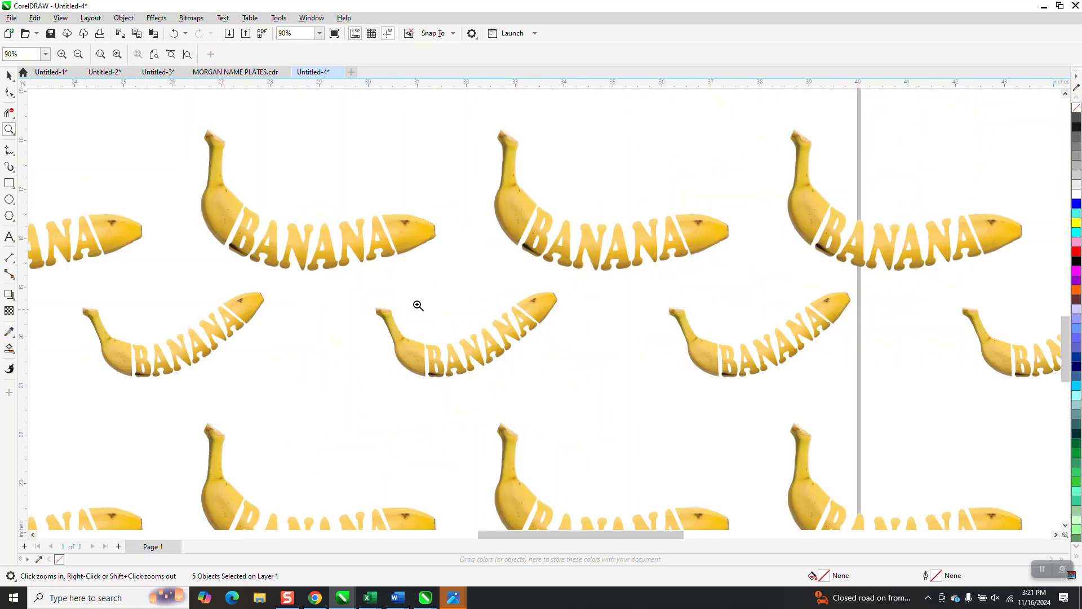
scroll(386, 269, "down", 3)
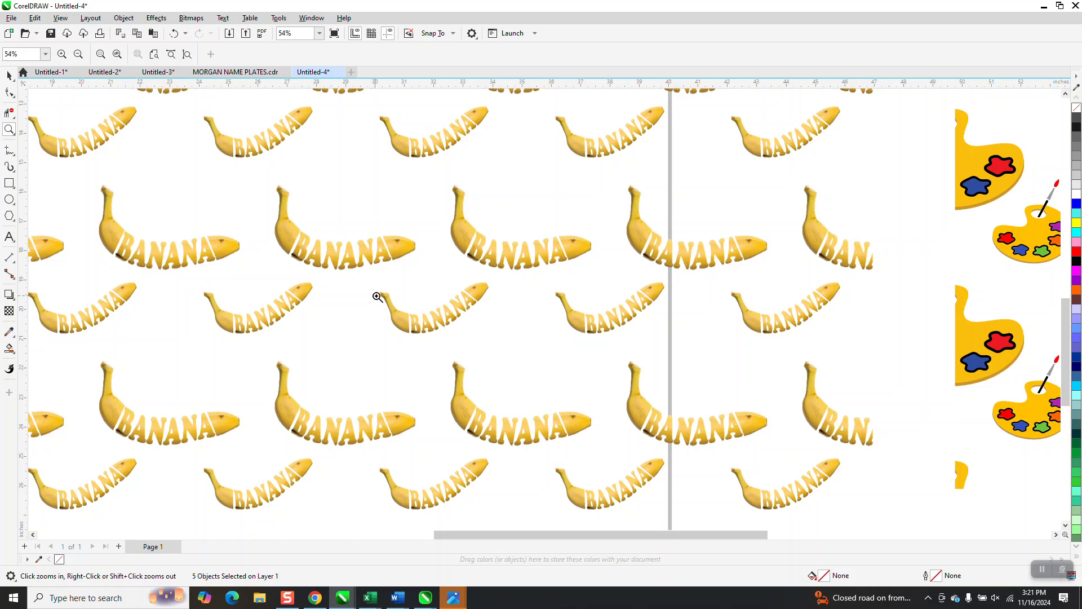
scroll(395, 299, "down", 4)
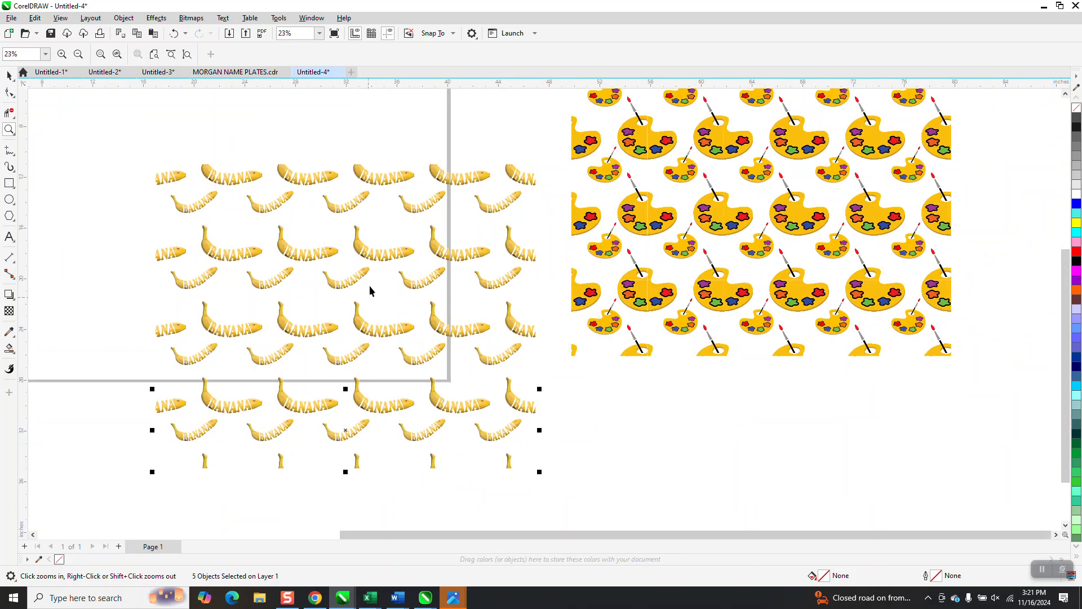
Select all the banana tiles in the pattern and delete them
key("space")
left_click_drag(145, 138, 548, 505)
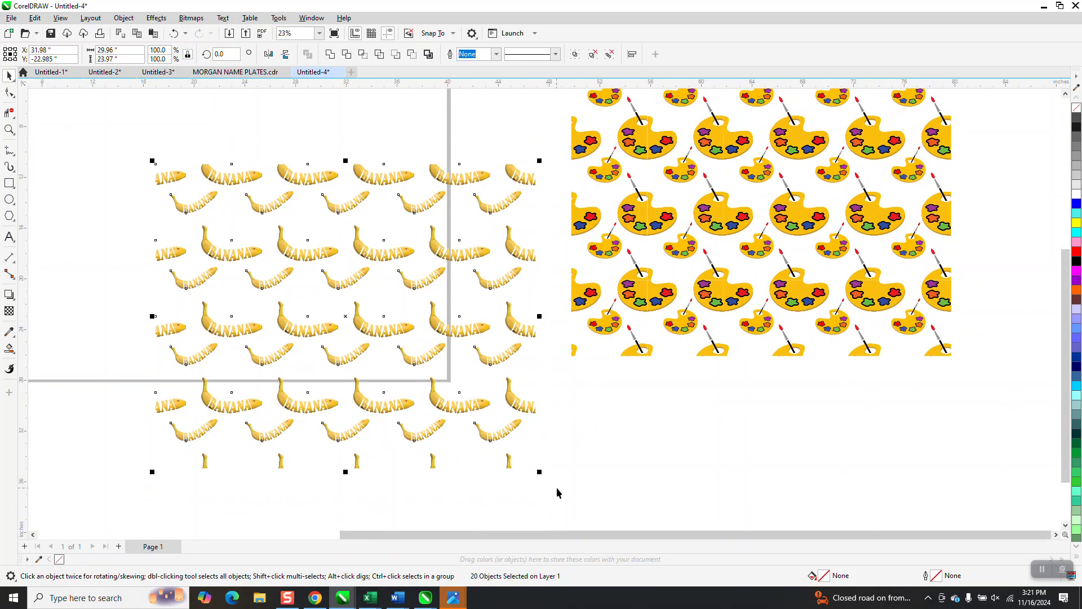
key("Delete")
Ungroup the paint palette pattern and move its lower-left tile onto the page
left_click(580, 301)
scroll(581, 302, "down", 1)
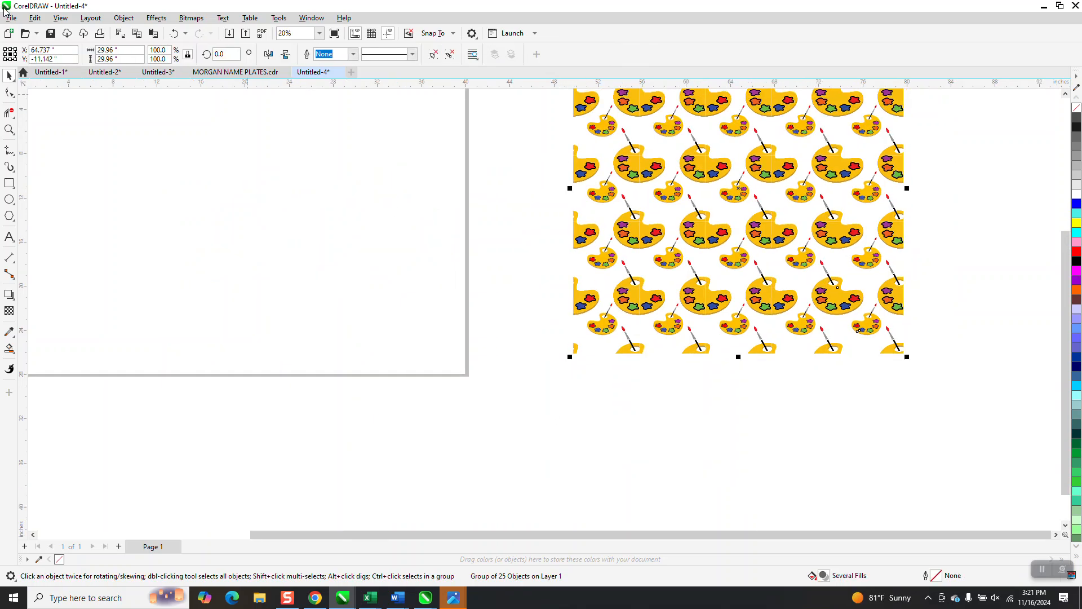
left_click(126, 21)
mouse_move(163, 212)
left_click(279, 223)
left_click_drag(598, 319, 296, 282)
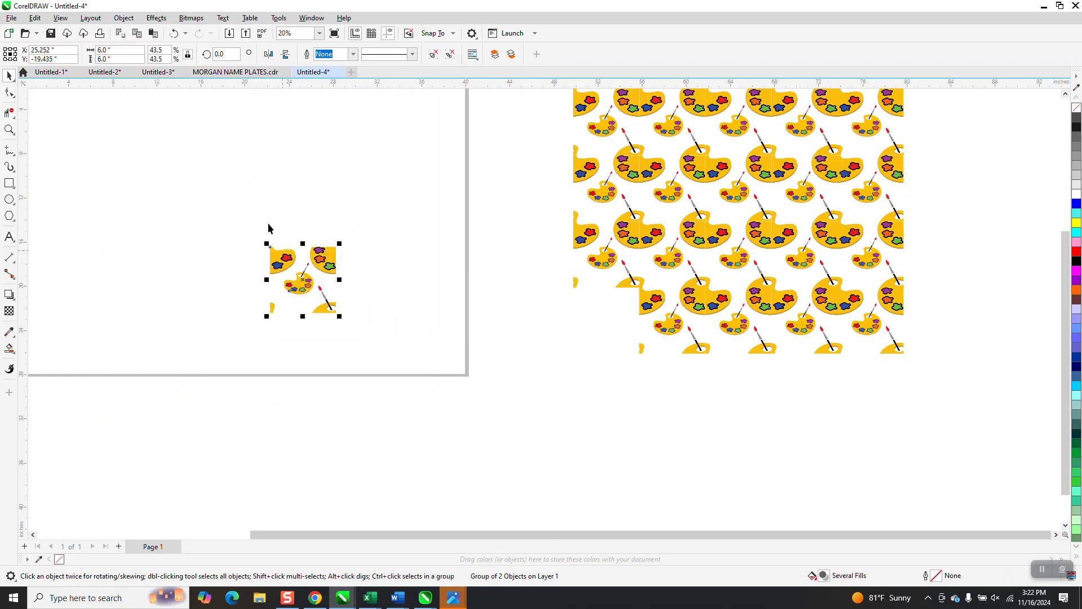
Ungroup all objects in the extracted tile and delete the clipped palette pieces around the small complete palette
left_click(124, 18)
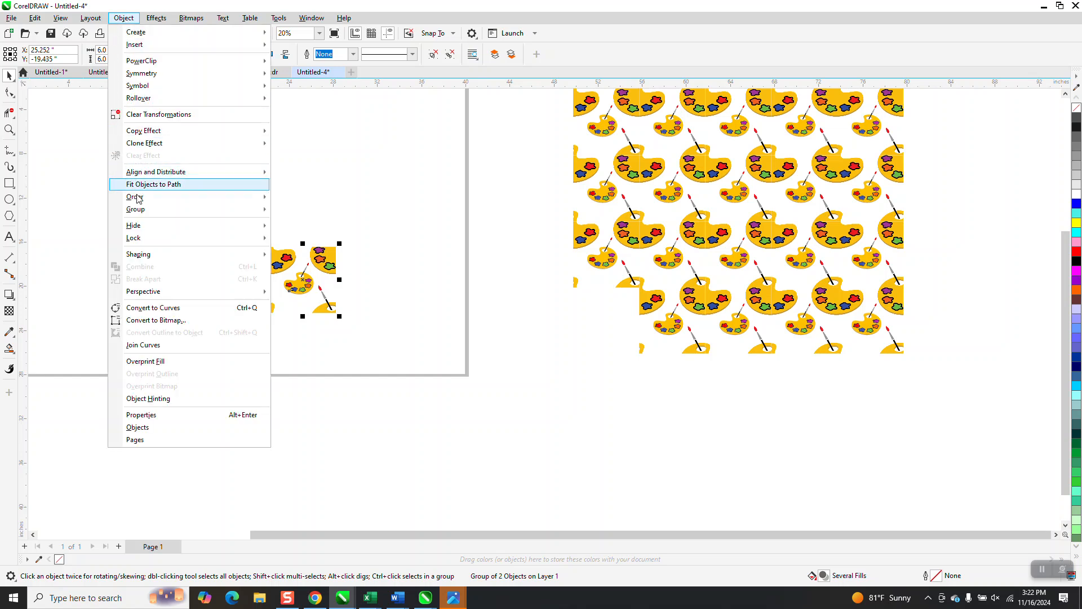
mouse_move(138, 210)
left_click(302, 237)
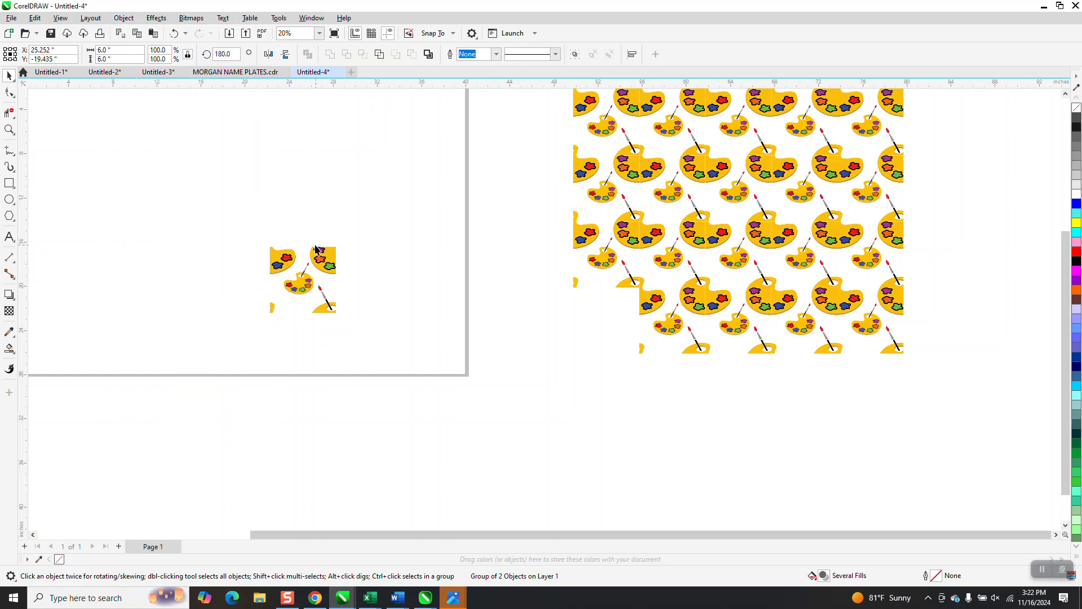
left_click(307, 286)
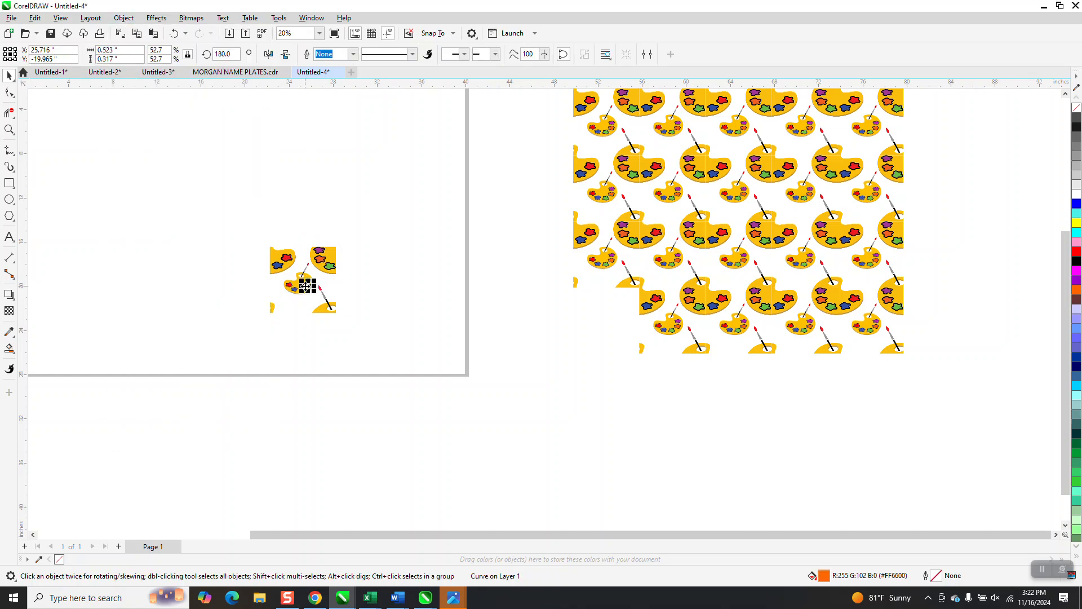
left_click(274, 257)
key("Delete")
Group all parts of the remaining small palette and its brush
left_click(9, 129)
left_click_drag(246, 251, 376, 304)
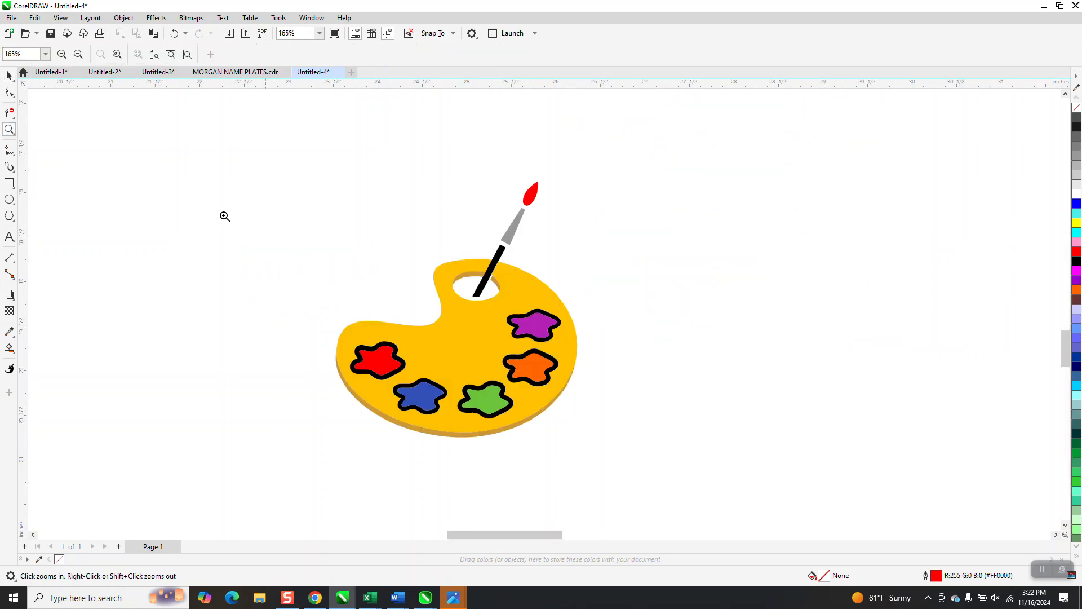
left_click(9, 75)
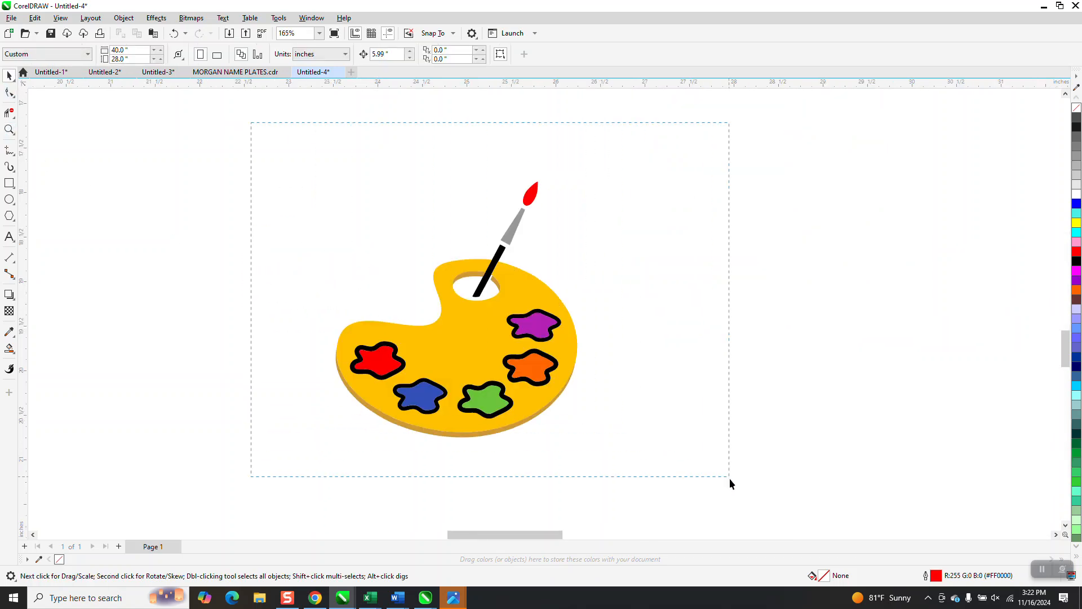
left_click_drag(729, 479, 731, 480)
key("ctrl+g")
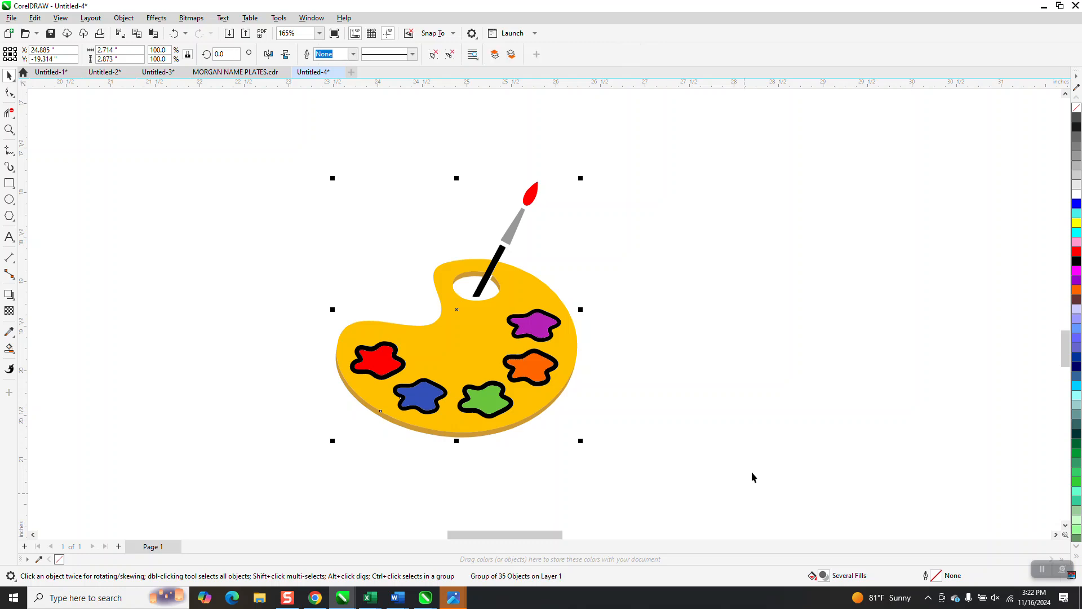
Place a spare copy of the palette group off to the right and center the original on the page
scroll(400, 235, "down", 3)
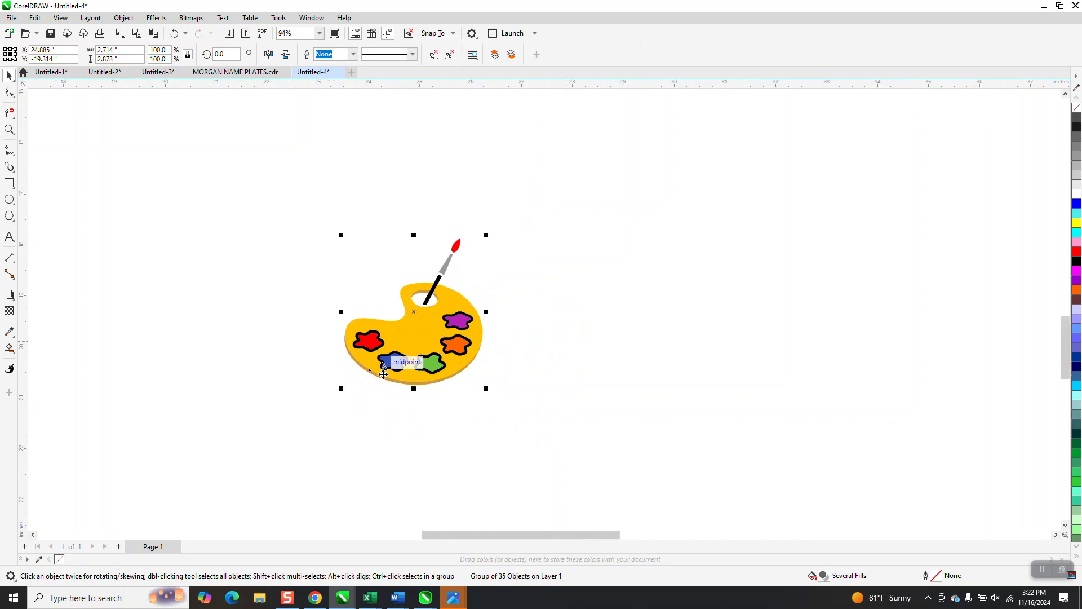
left_click_drag(435, 336, 725, 284)
right_click(726, 284)
left_click(438, 315)
key("p")
Draw a square of about 3.416 inches next to the palette and center it on the page around the palette
scroll(437, 317, "down", 4)
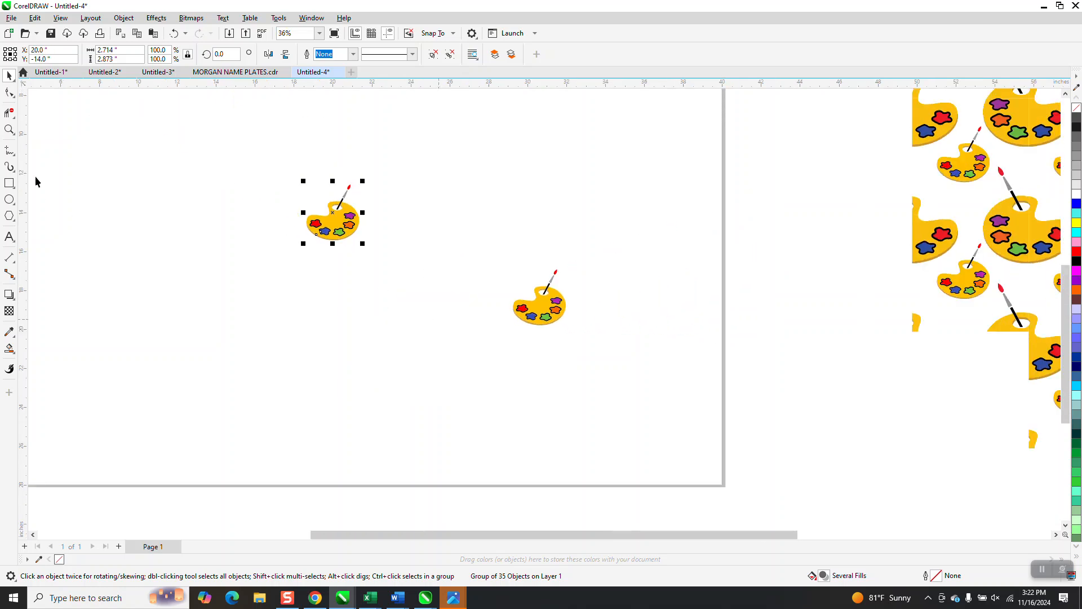
left_click(9, 182)
left_click_drag(264, 162, 234, 232)
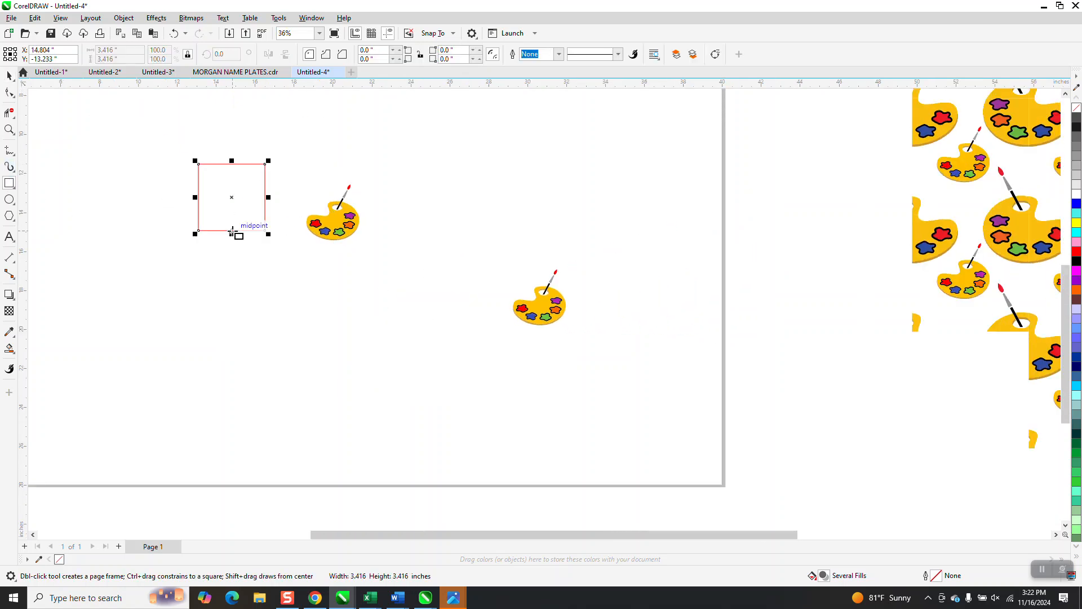
key("p")
Compare the size of the centered palette group with that of the square around it
left_click(9, 75)
left_click_drag(272, 167, 424, 292)
key("z")
left_click_drag(285, 162, 468, 328)
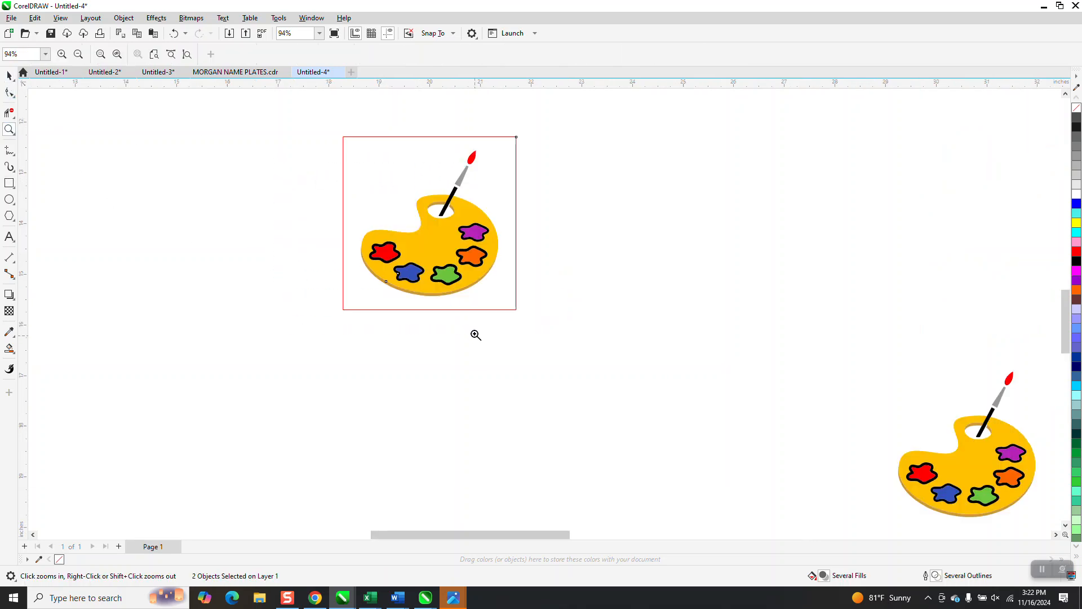
left_click(8, 75)
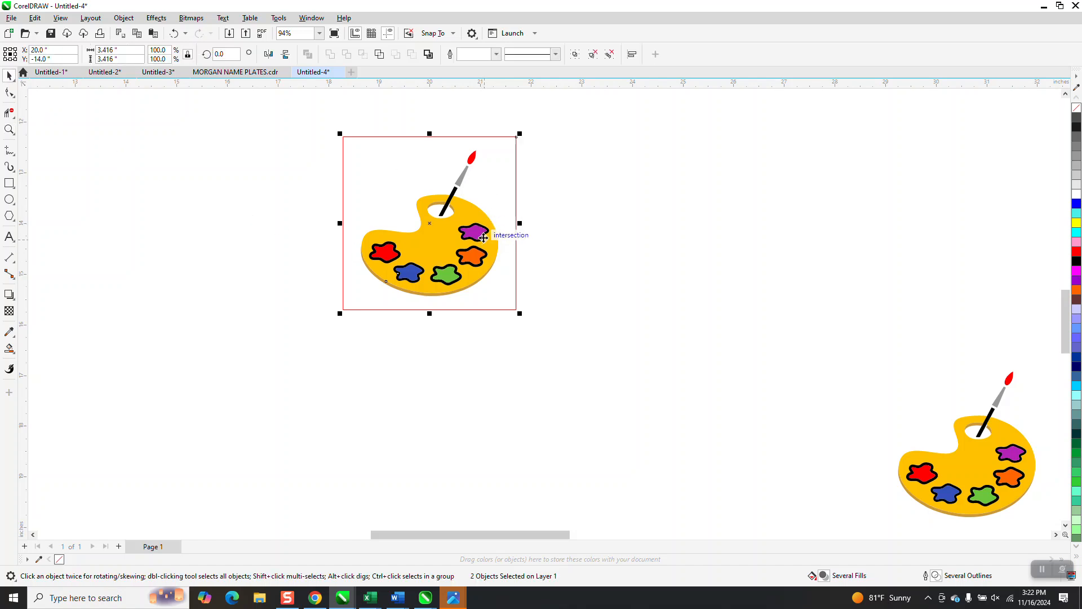
left_click(583, 249)
left_click(496, 243)
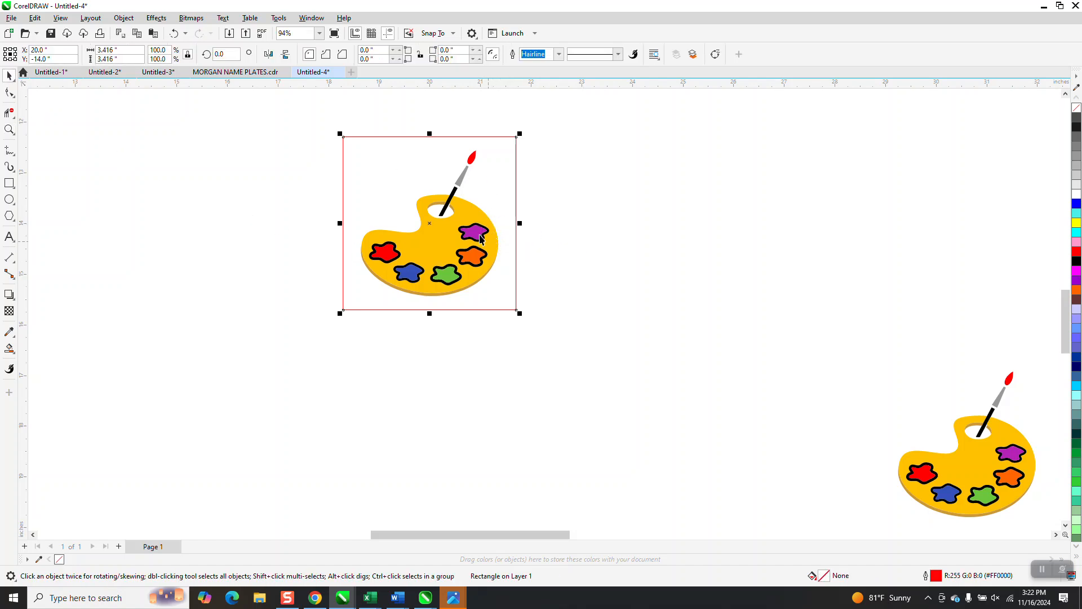
left_click_drag(265, 135, 591, 309)
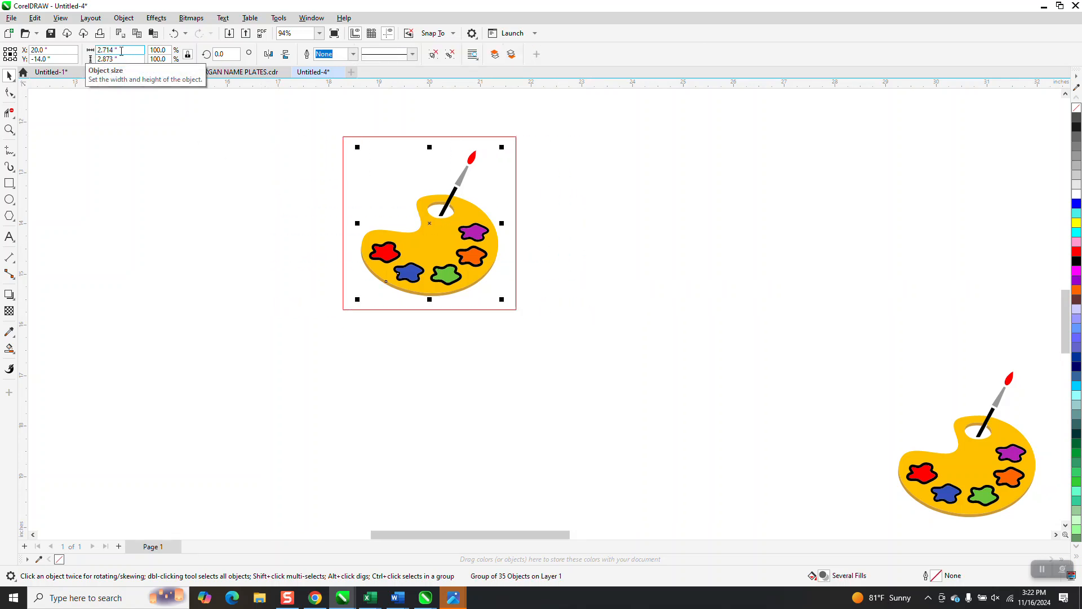
left_click(540, 216)
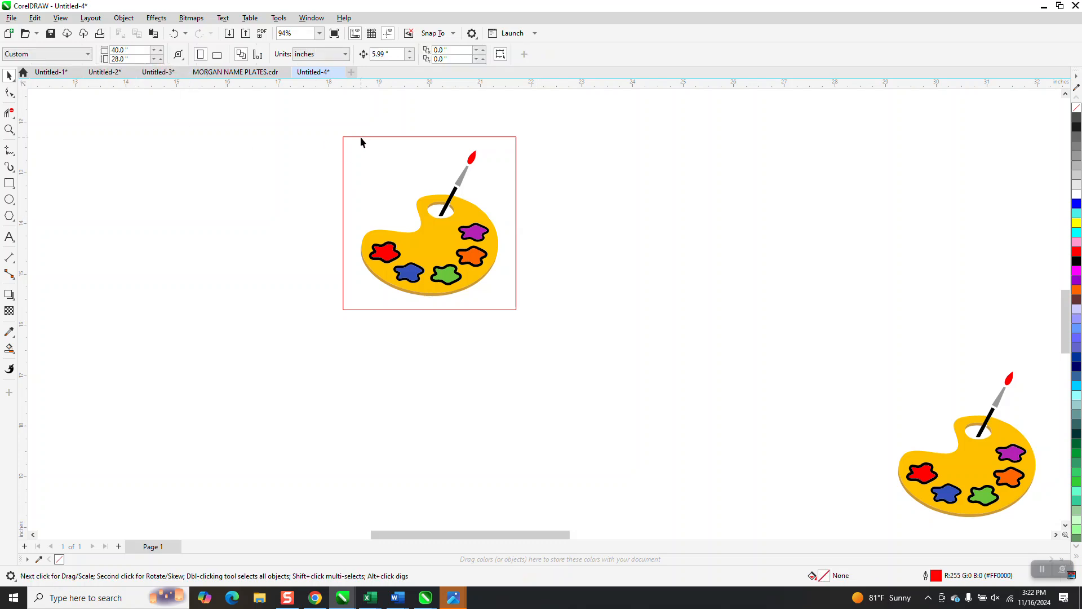
Remove the square's outline, select the square with the palette and convert both into one 300 dpi CMYK bitmap
left_click(361, 137)
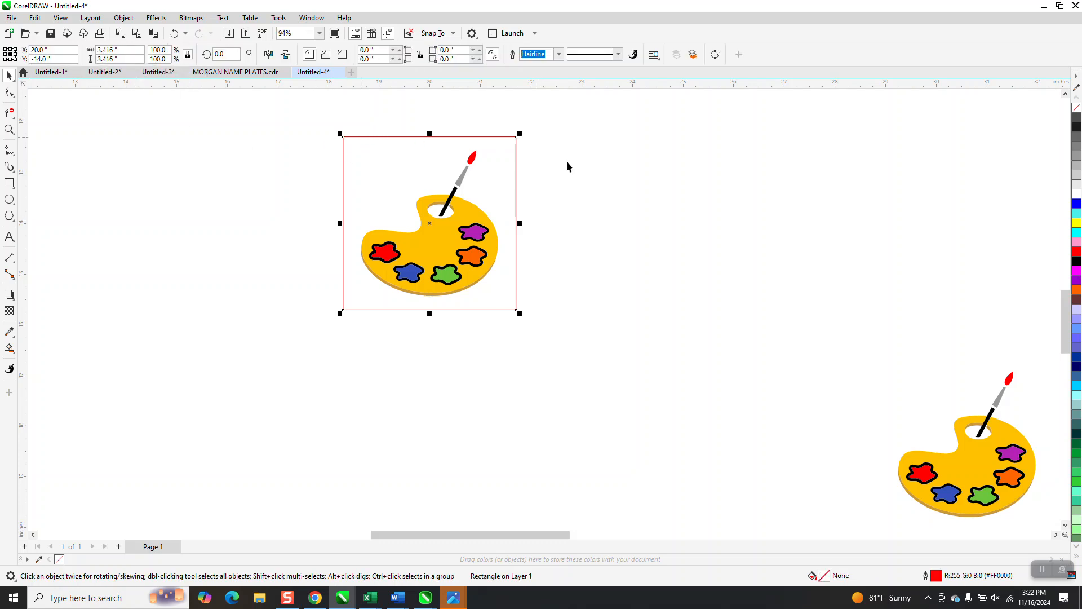
right_click(1077, 109)
left_click_drag(283, 123, 738, 386)
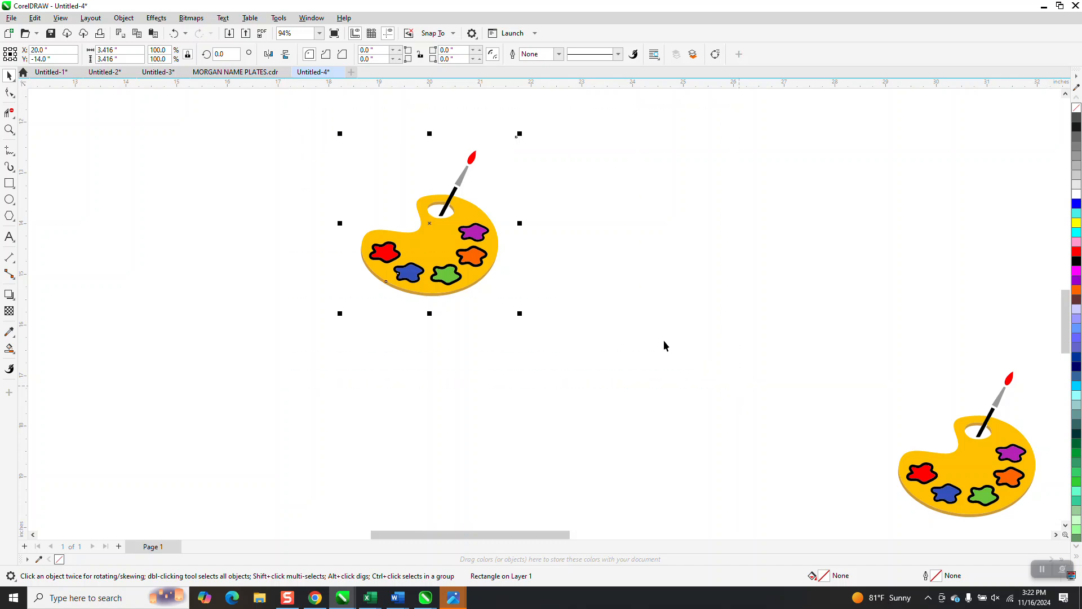
left_click(192, 18)
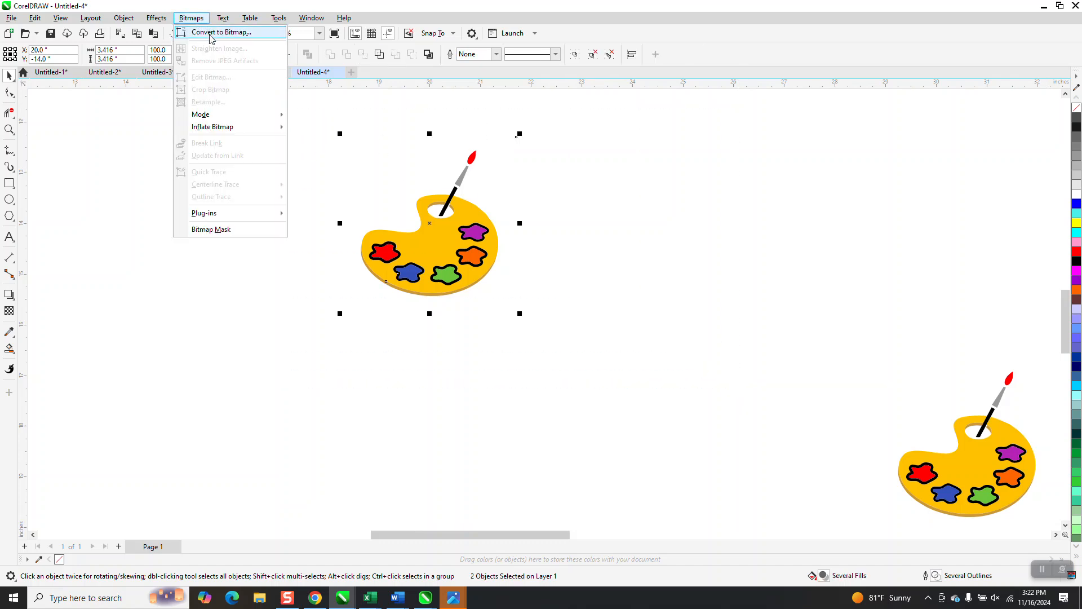
left_click(214, 37)
left_click(571, 361)
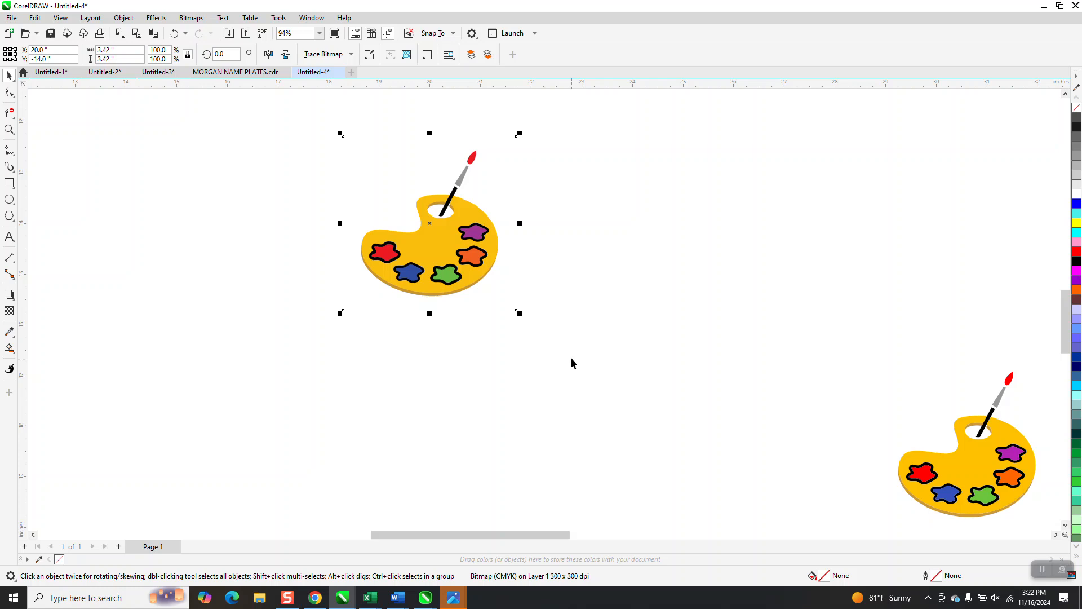
Compare the edge quality of the bitmap palette with that of the spare vector palette at high magnification
left_click(10, 130)
left_click_drag(449, 221, 552, 249)
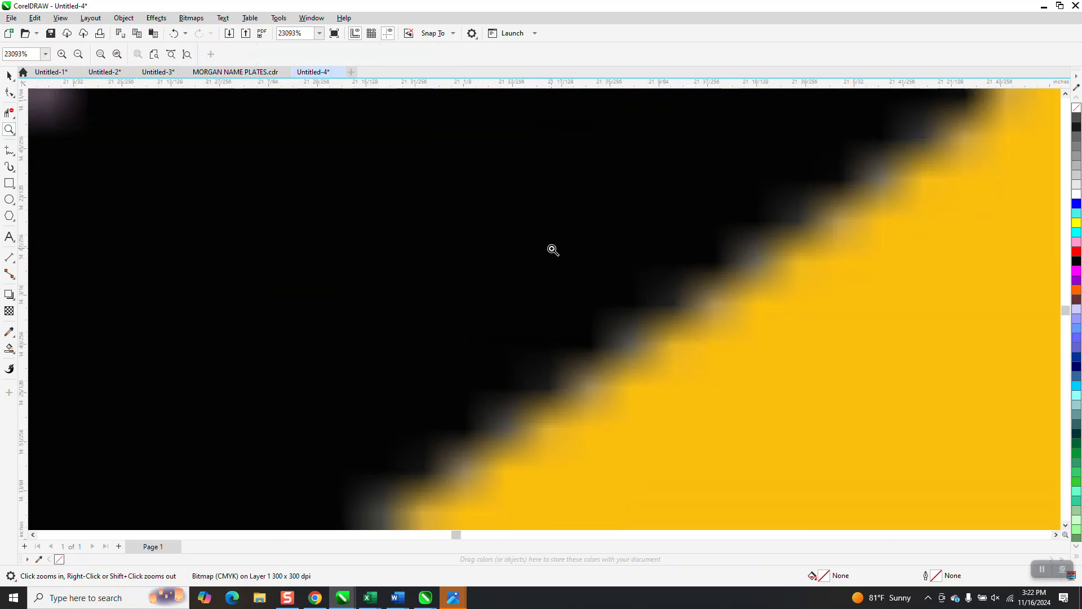
scroll(547, 214, "down", 10)
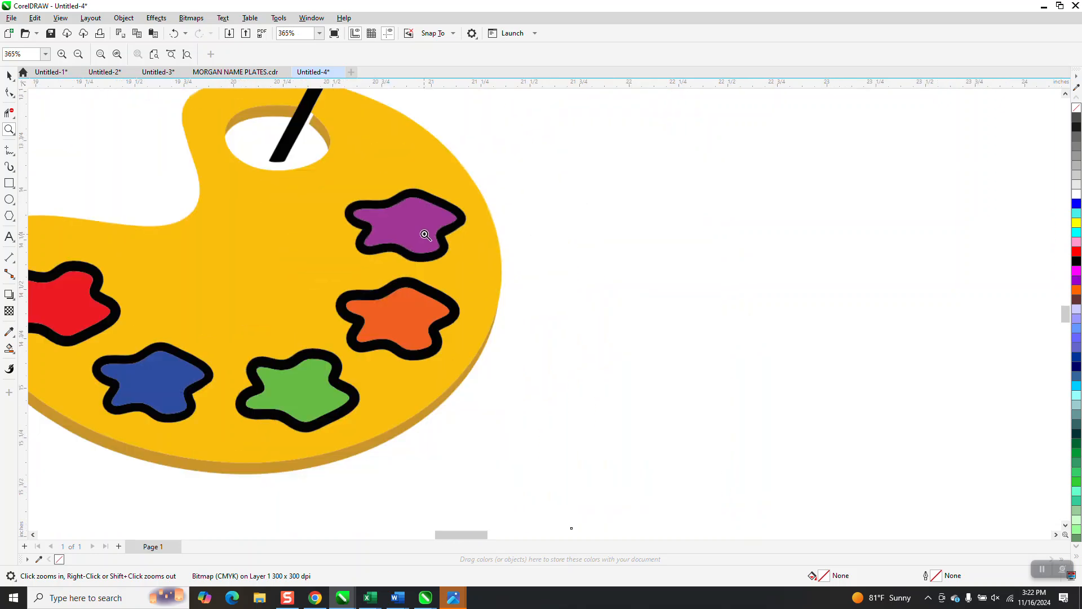
left_click_drag(959, 438, 992, 465)
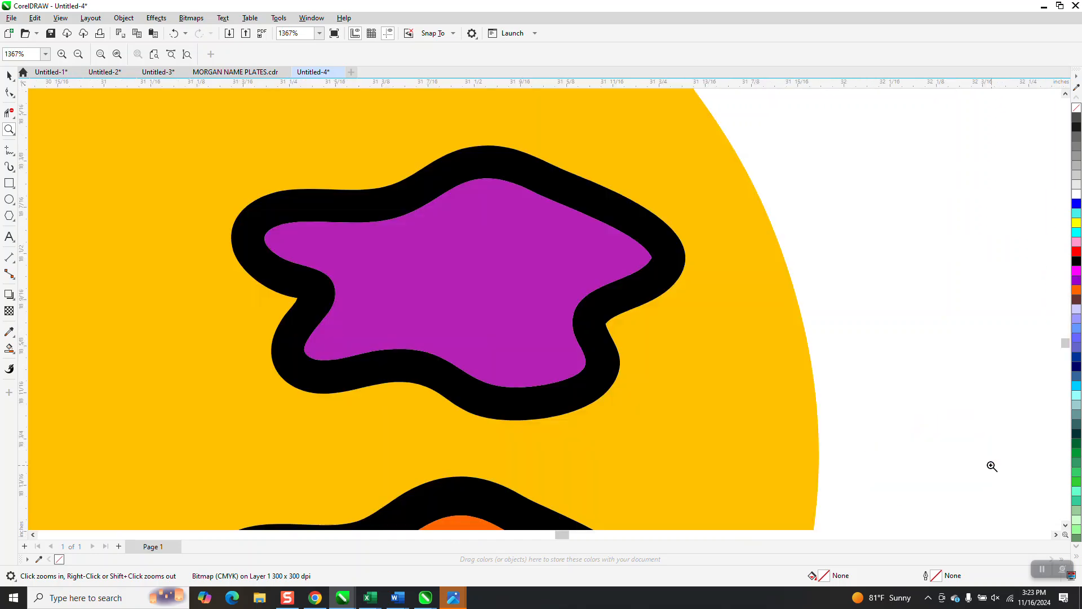
scroll(586, 234, "down", 2)
scroll(768, 252, "down", 7)
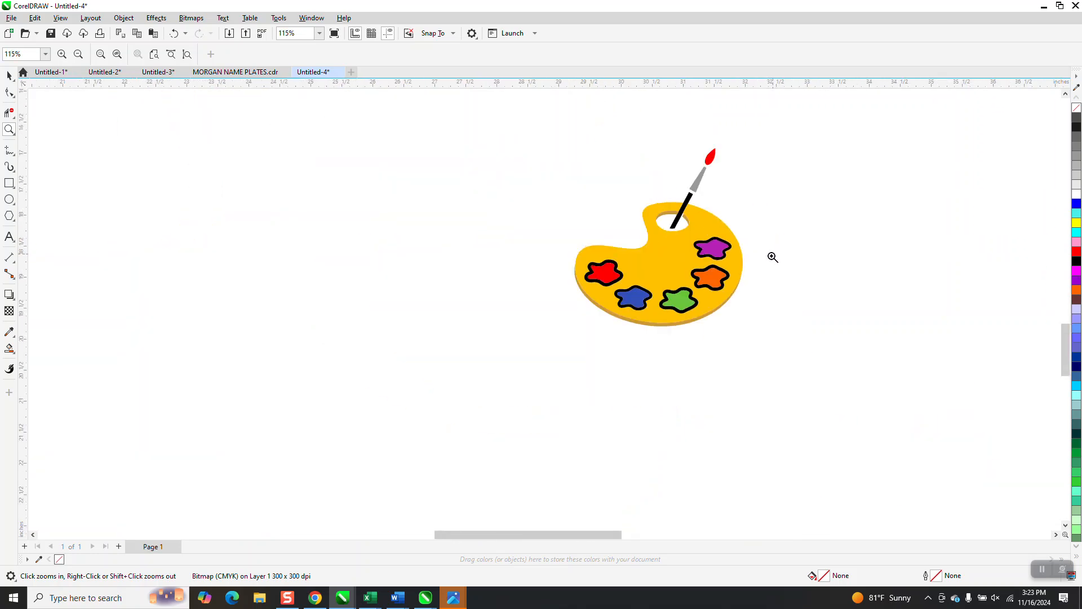
left_click(9, 75)
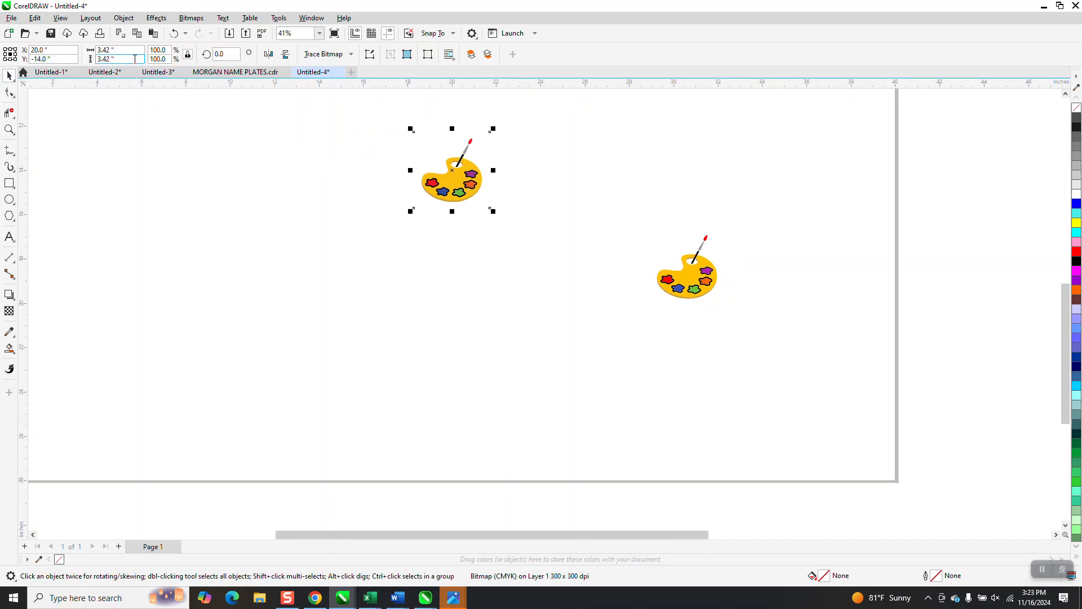
left_click_drag(123, 52, 73, 58)
Open the Offset distortion effect for the palette bitmap and place its dialog clear of the artwork
left_click(158, 19)
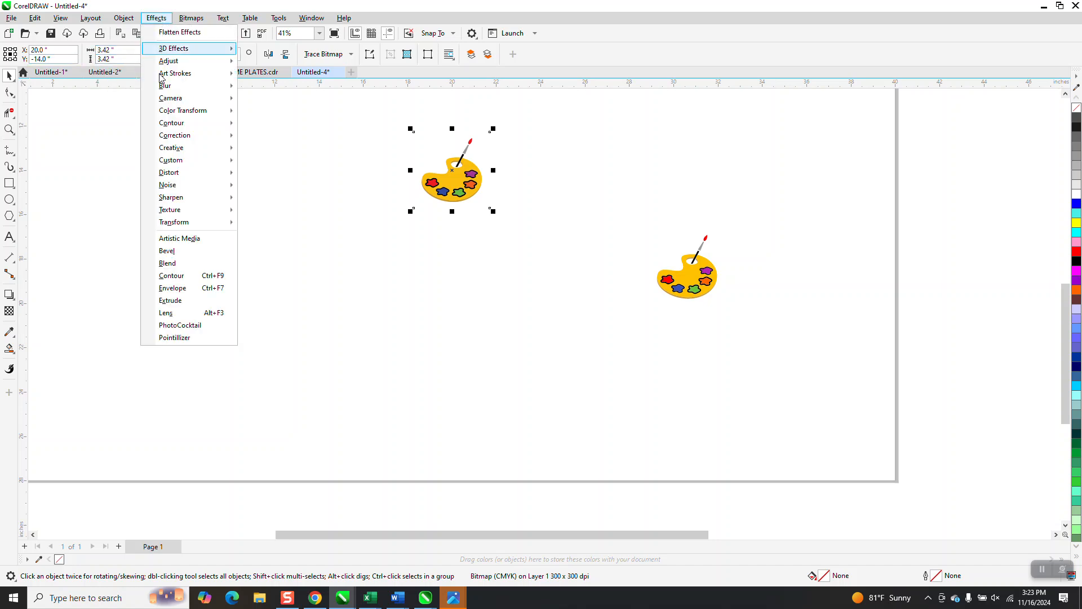
mouse_move(167, 153)
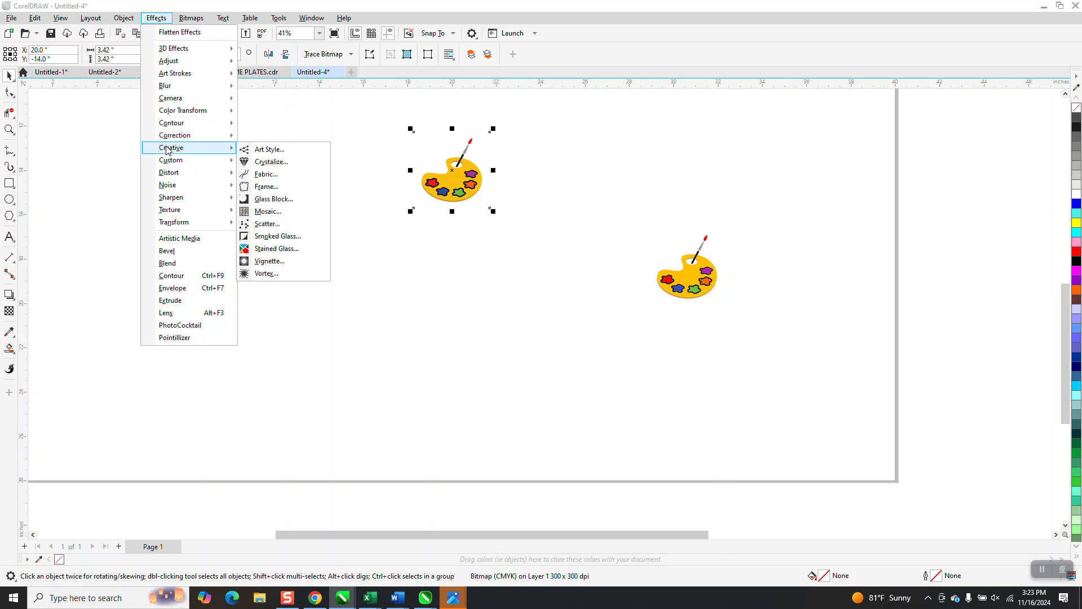
mouse_move(174, 175)
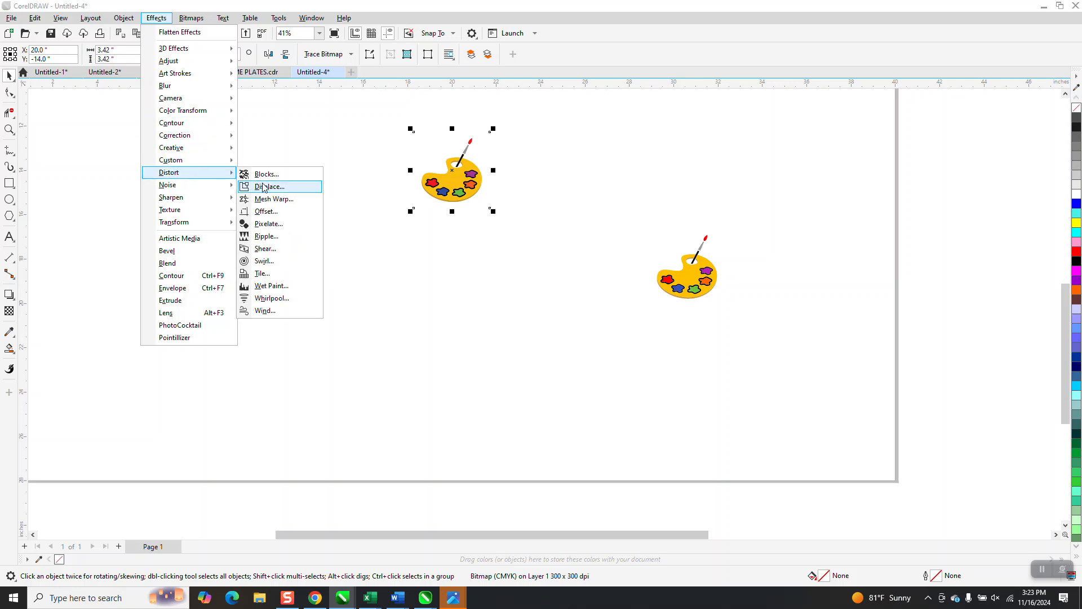
left_click(268, 212)
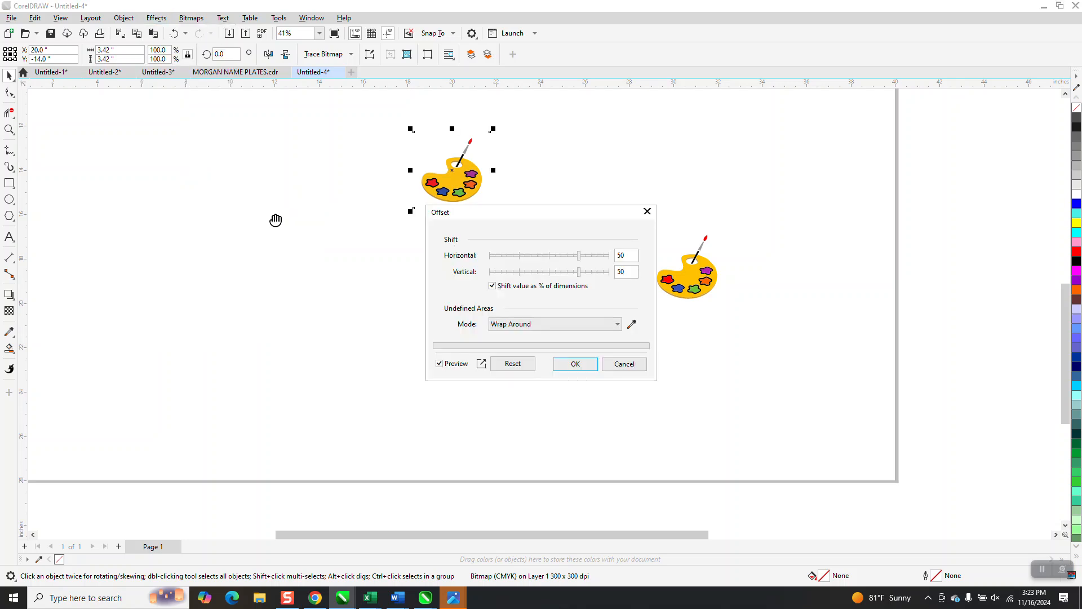
left_click_drag(597, 214, 587, 276)
Try horizontal shifts of 2 and 44 and a vertical shift of -15 in the Offset preview
left_click_drag(569, 317, 540, 319)
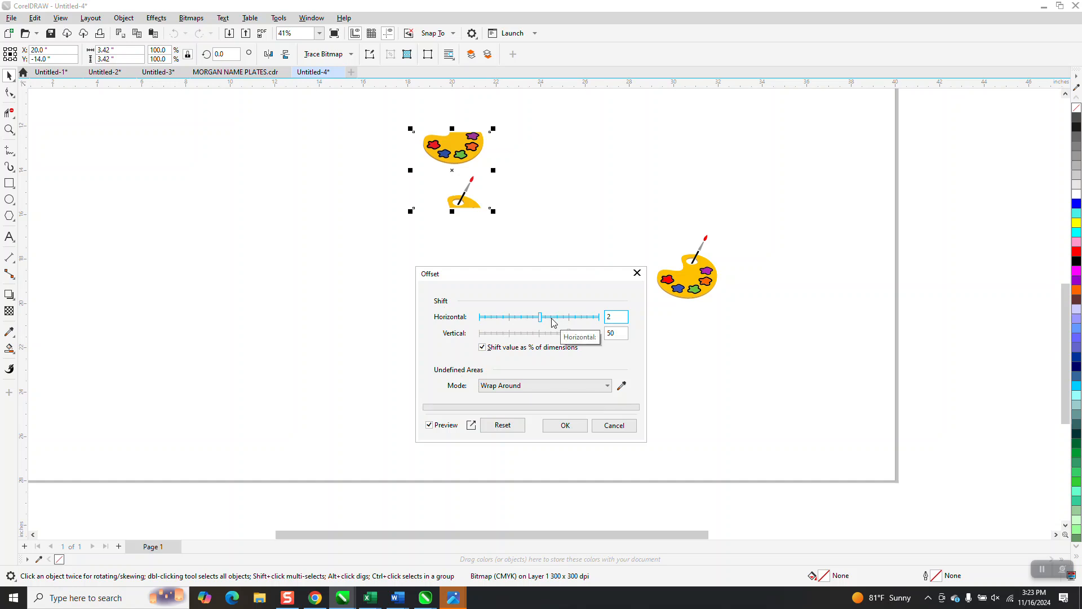
left_click_drag(543, 320, 567, 319)
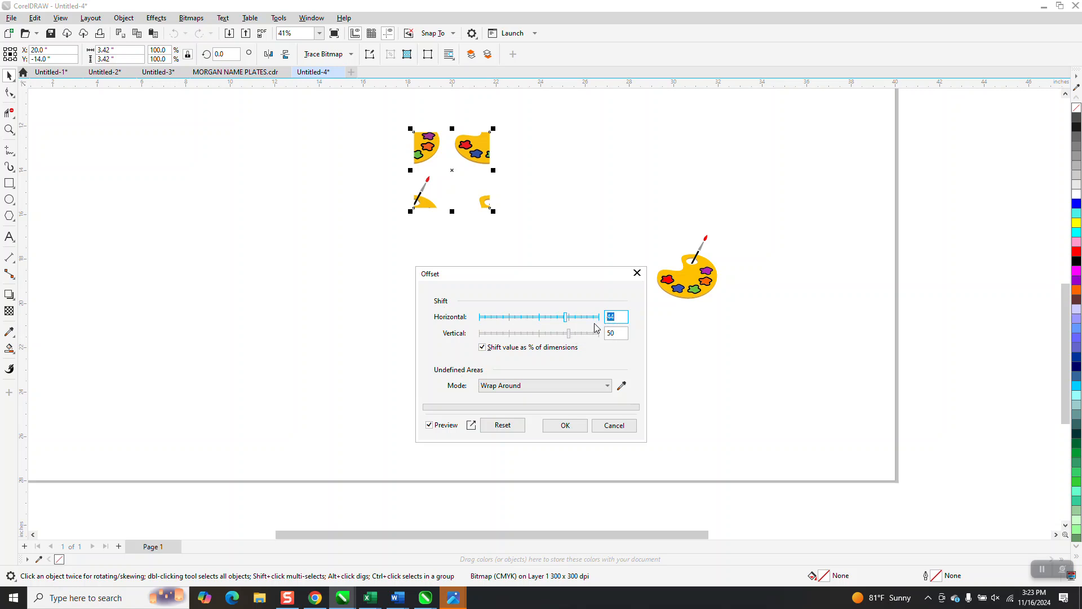
left_click_drag(569, 335, 533, 338)
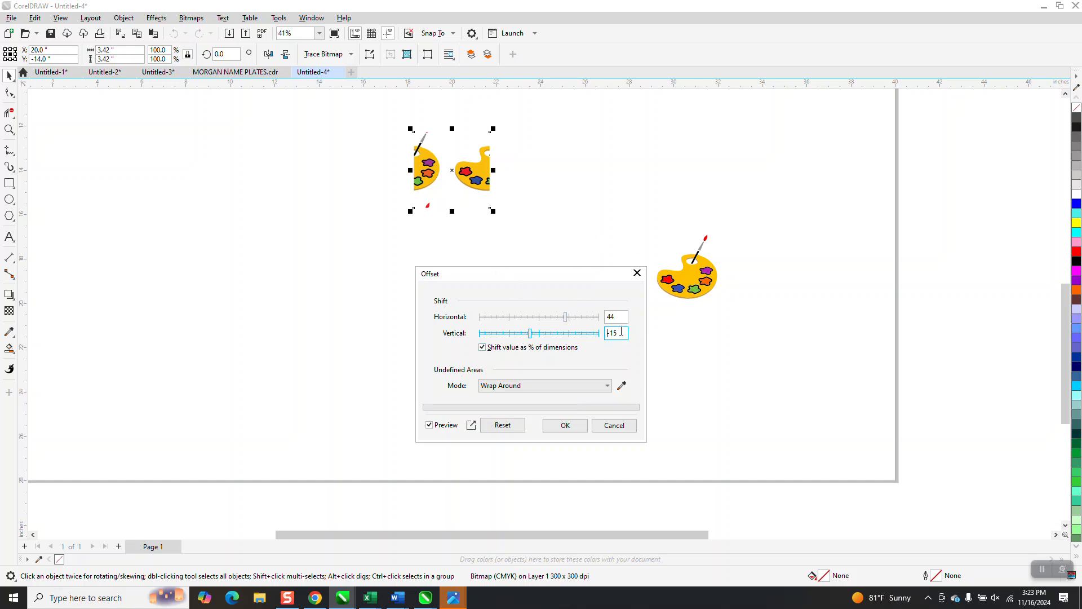
Set the vertical and horizontal shifts to 50% with Wrap Around and apply the Offset effect to the bitmap
type("50")
left_click_drag(621, 317, 581, 322)
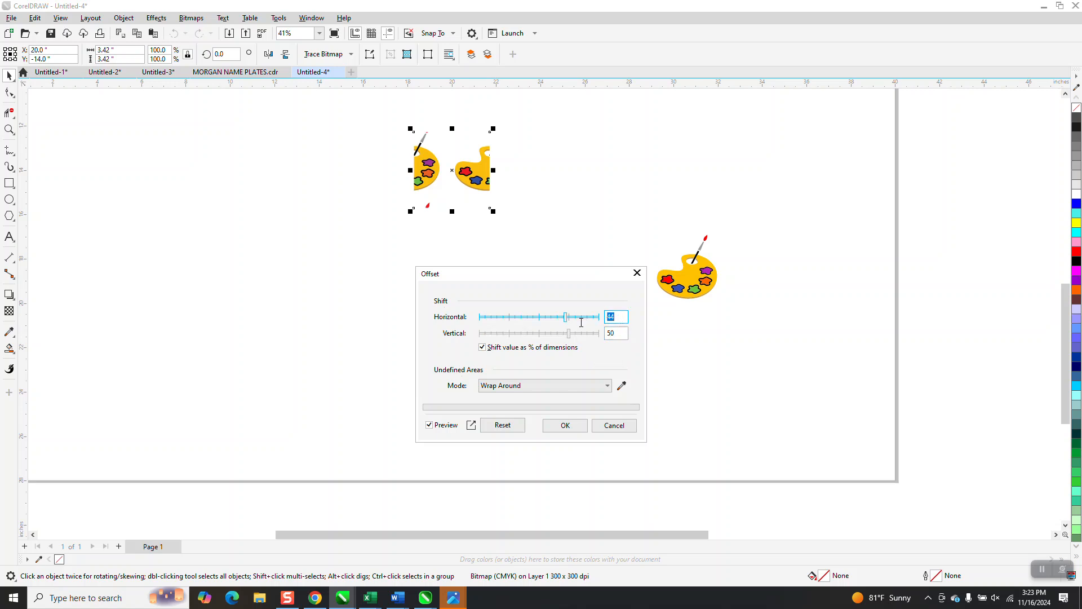
type("50")
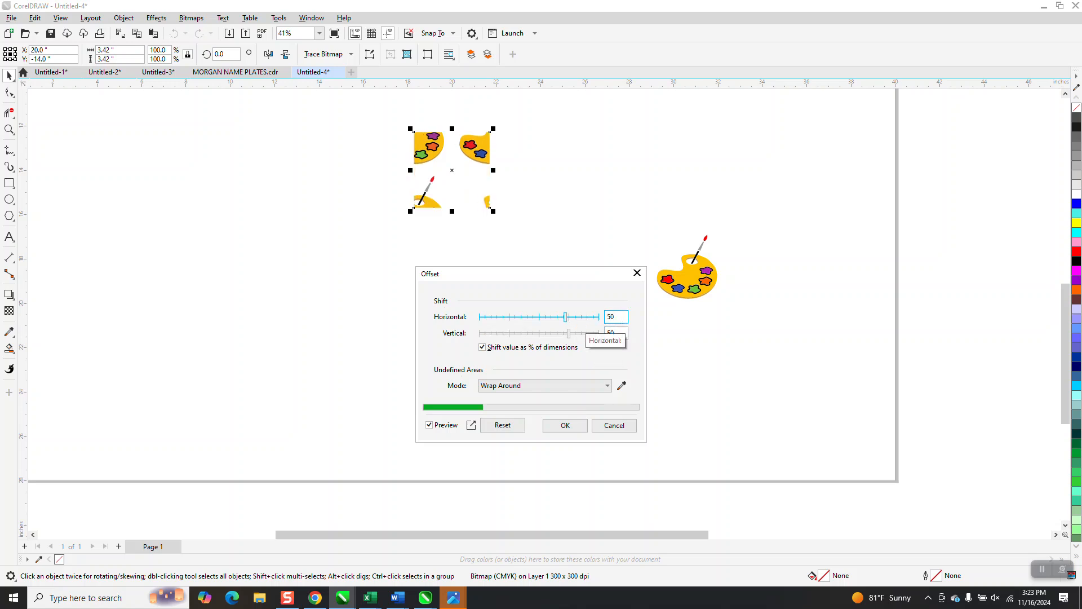
left_click(572, 425)
Mirror the spare palette horizontally, scale it to about 73% and place it in the open middle of the offset bitmap
left_click(694, 277)
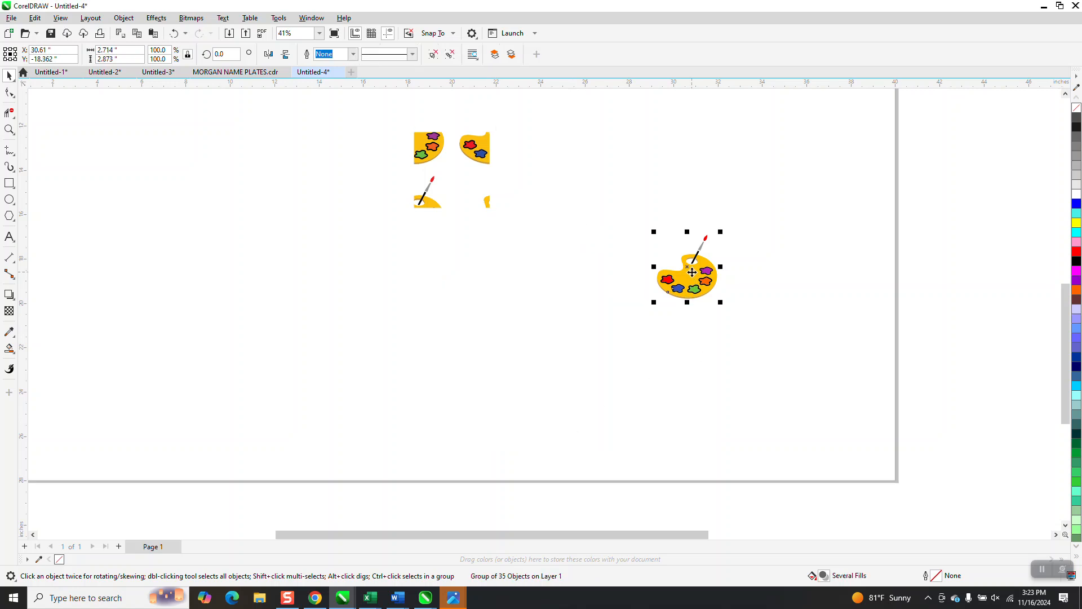
left_click(268, 54)
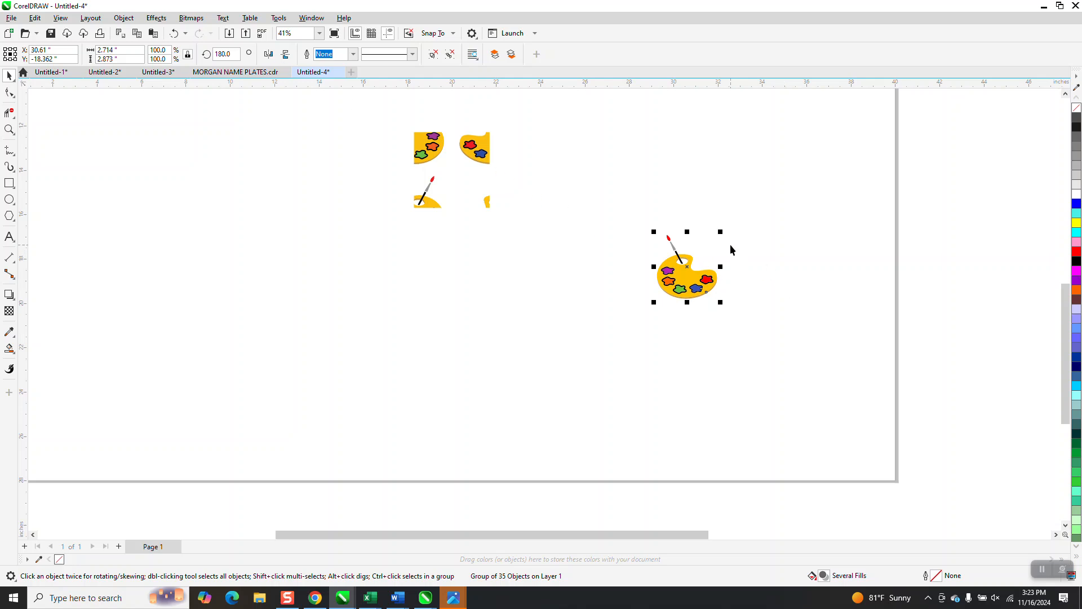
left_click_drag(721, 232, 703, 253)
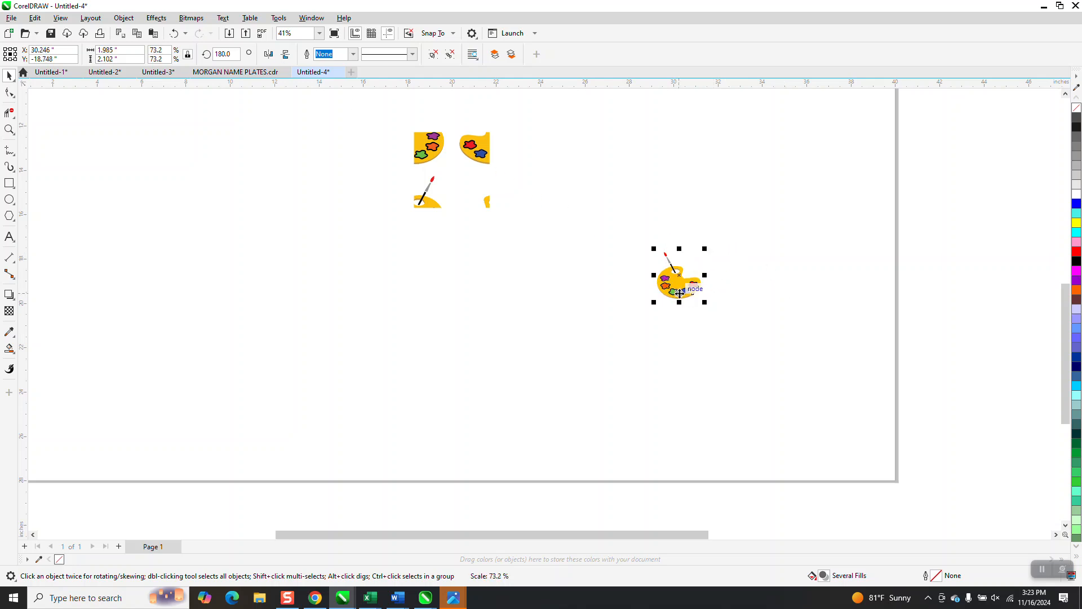
left_click_drag(672, 287, 465, 187)
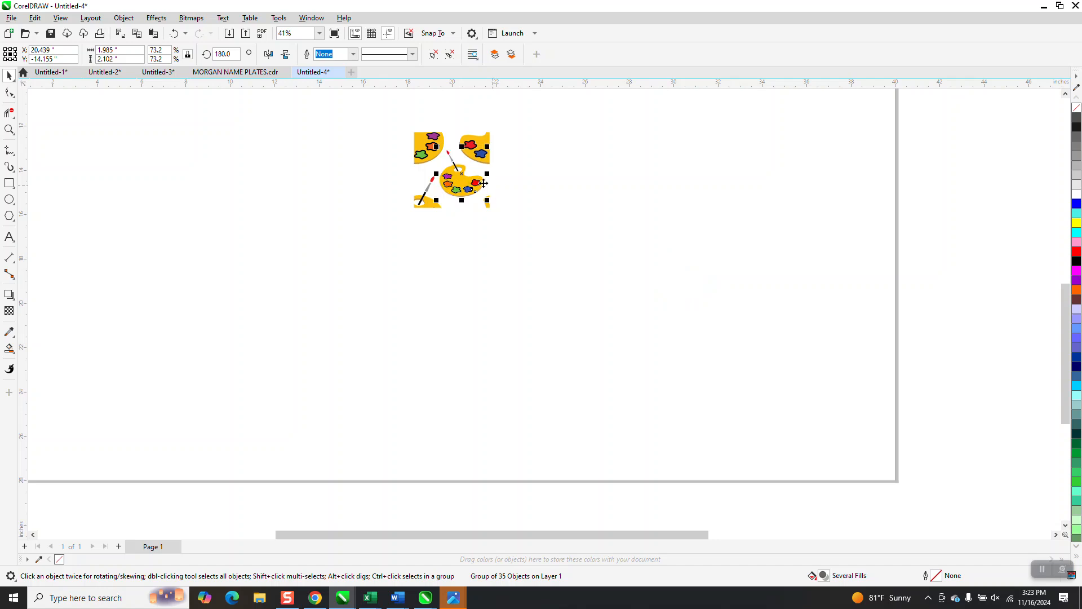
Group the offset bitmap with the mirrored palette and resize the group to 6 by 6 inches
left_click(7, 115)
left_click(40, 117)
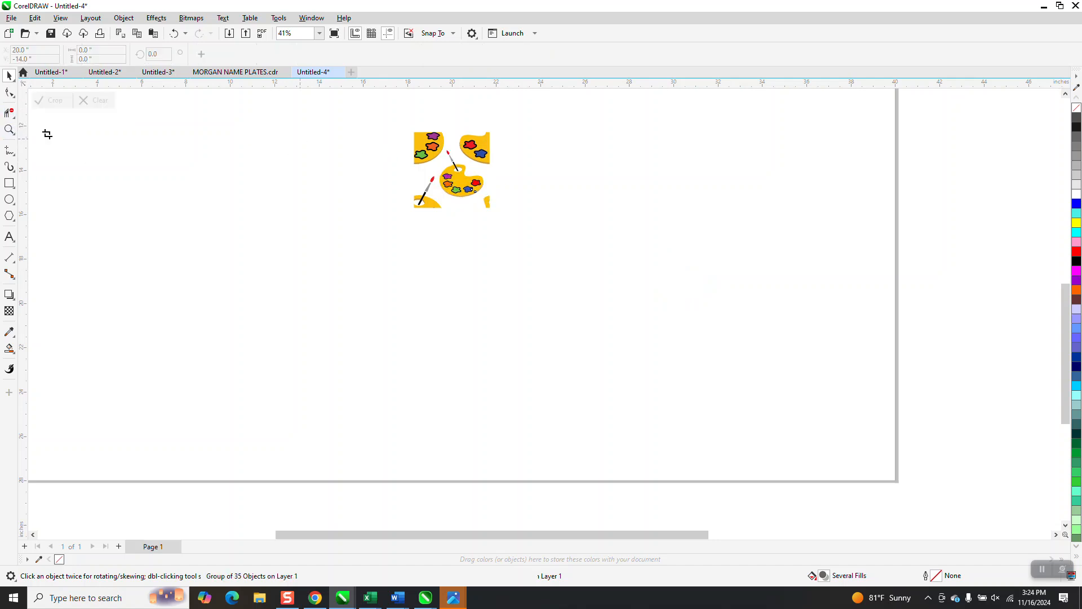
left_click(9, 129)
left_click_drag(384, 132, 566, 251)
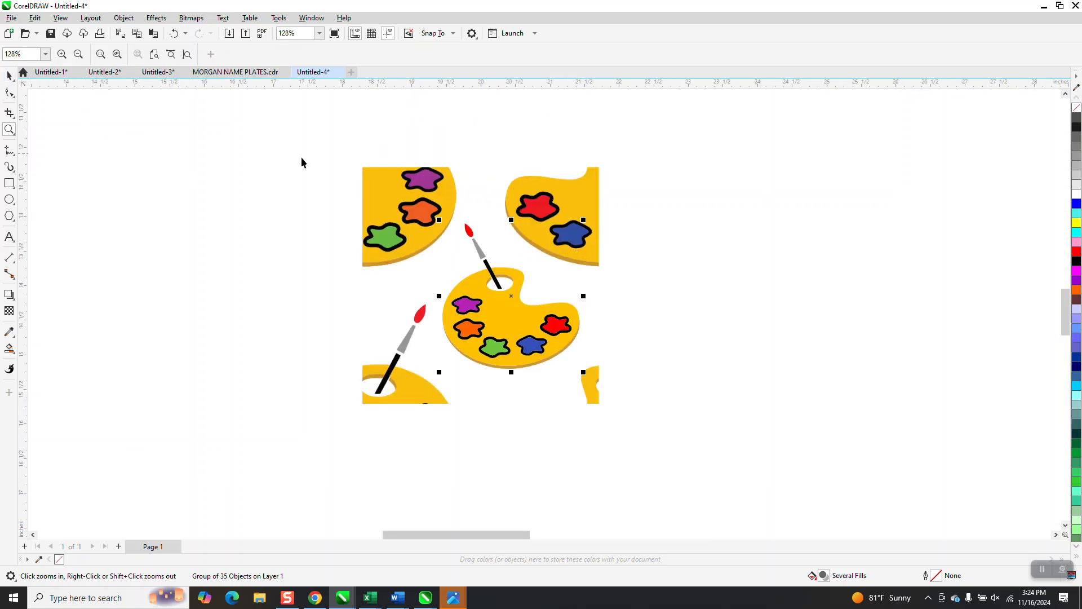
scroll(303, 160, "down", 1)
left_click_drag(318, 134, 716, 434)
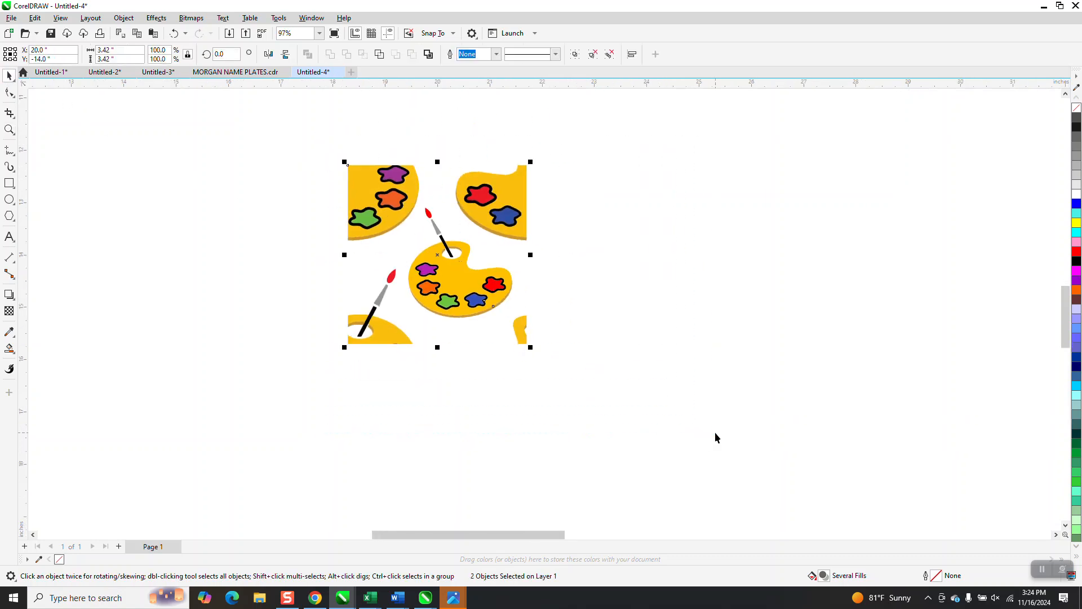
key("ctrl+g")
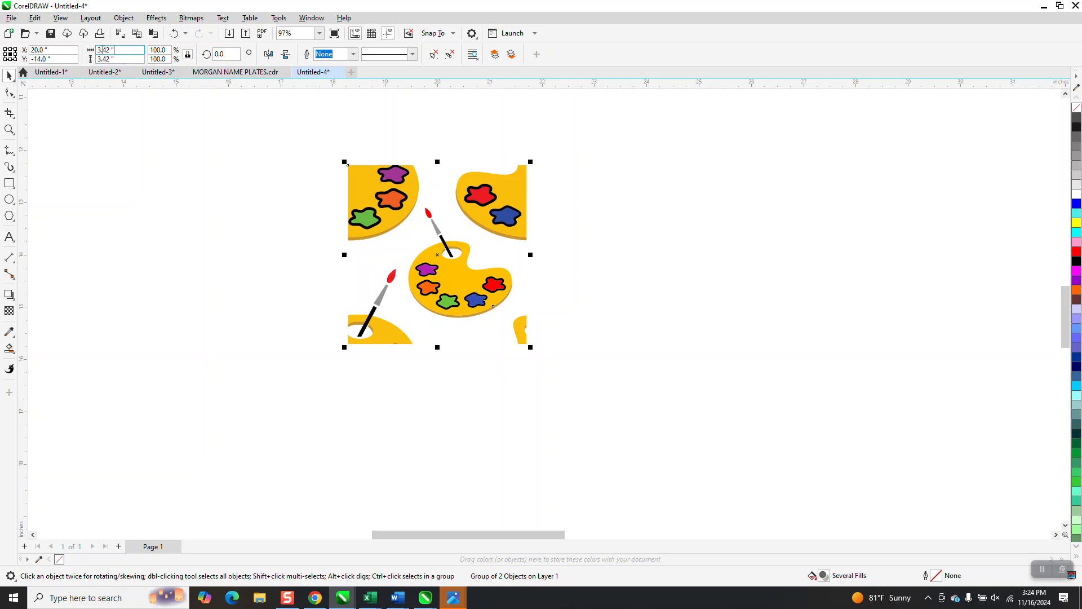
key("Tab")
type("6")
key("Return")
Set the nudge distance to 6 inches and nudge a duplicate of the tile to the right of the original
left_click(103, 180)
left_click(401, 55)
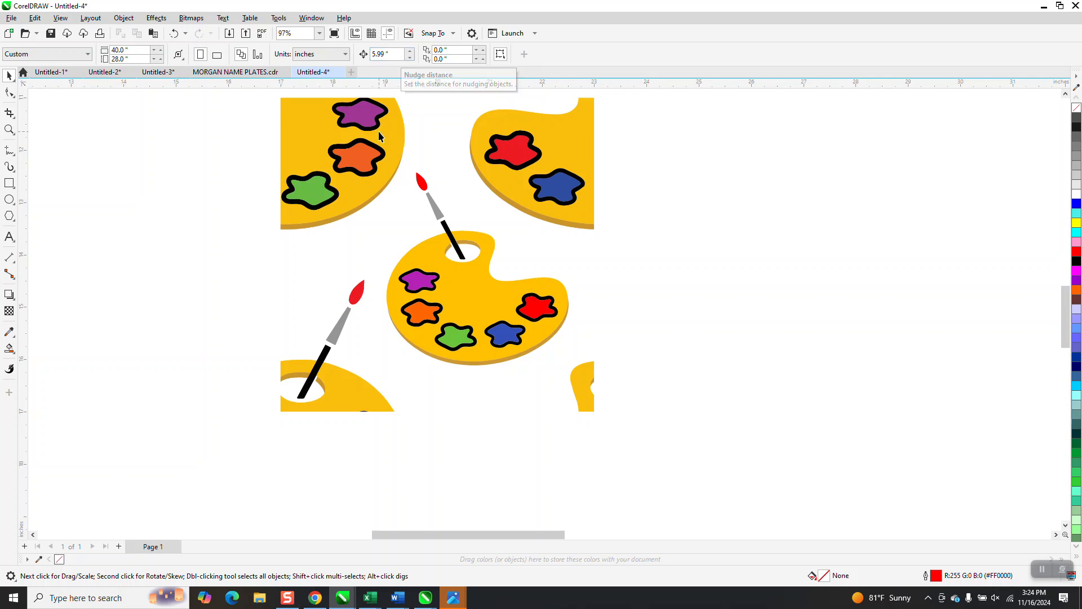
left_click(381, 54)
type("6")
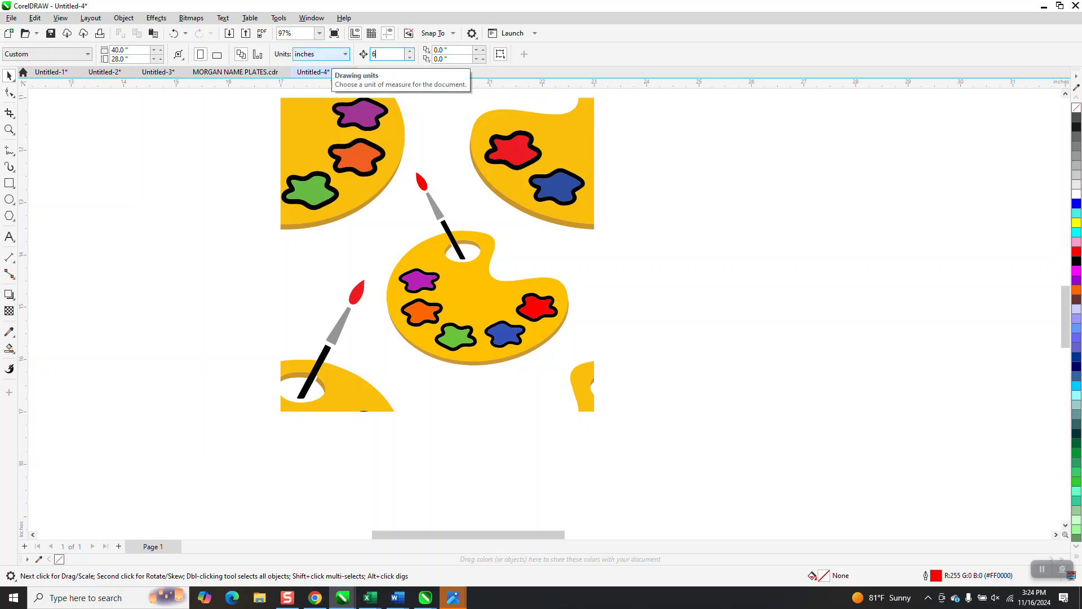
key("Return")
left_click(505, 128)
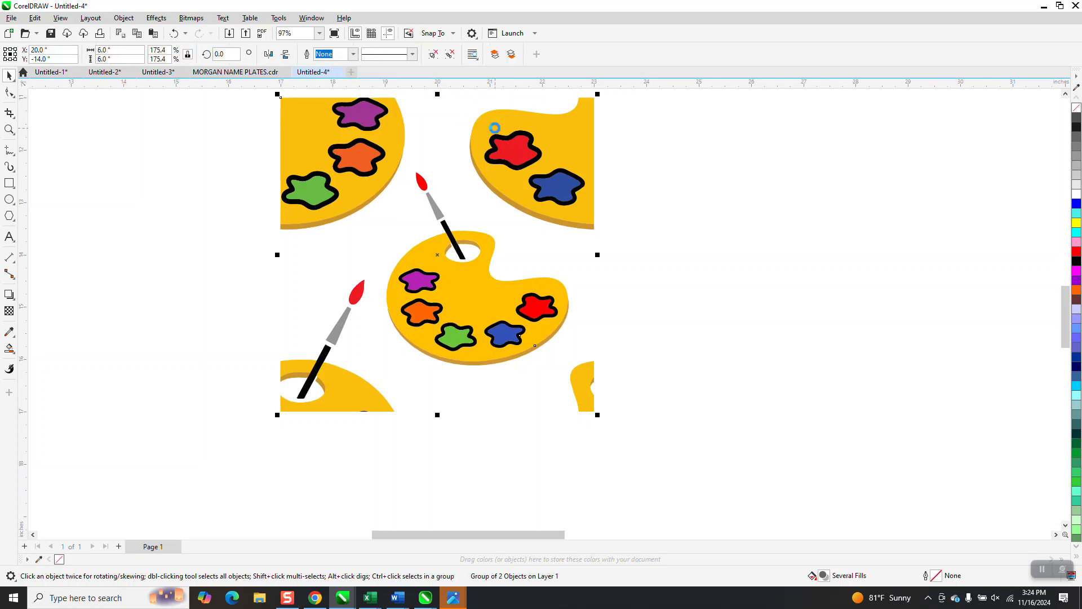
key("ctrl+d")
key("Right")
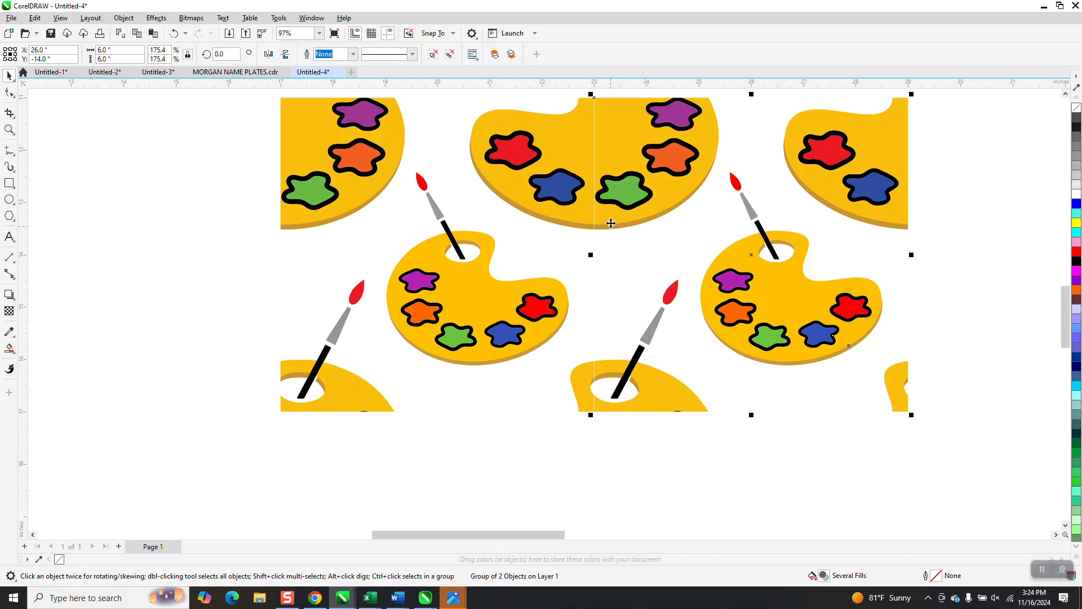
Inspect the seam between the two tiles up close and delete the duplicate tile
scroll(531, 254, "down", 1)
scroll(558, 254, "up", 12)
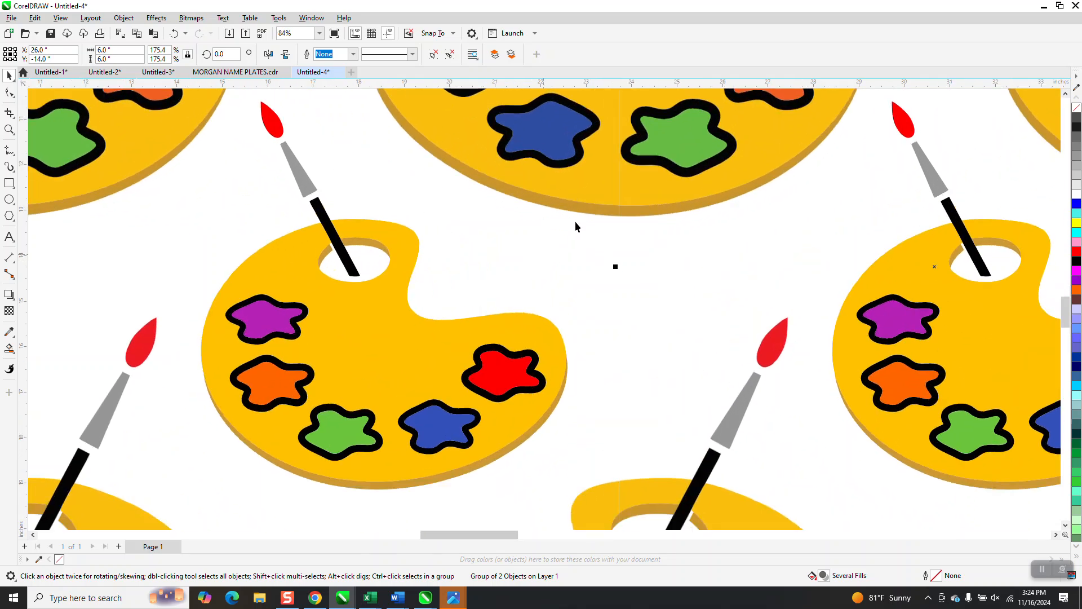
scroll(619, 227, "down", 15)
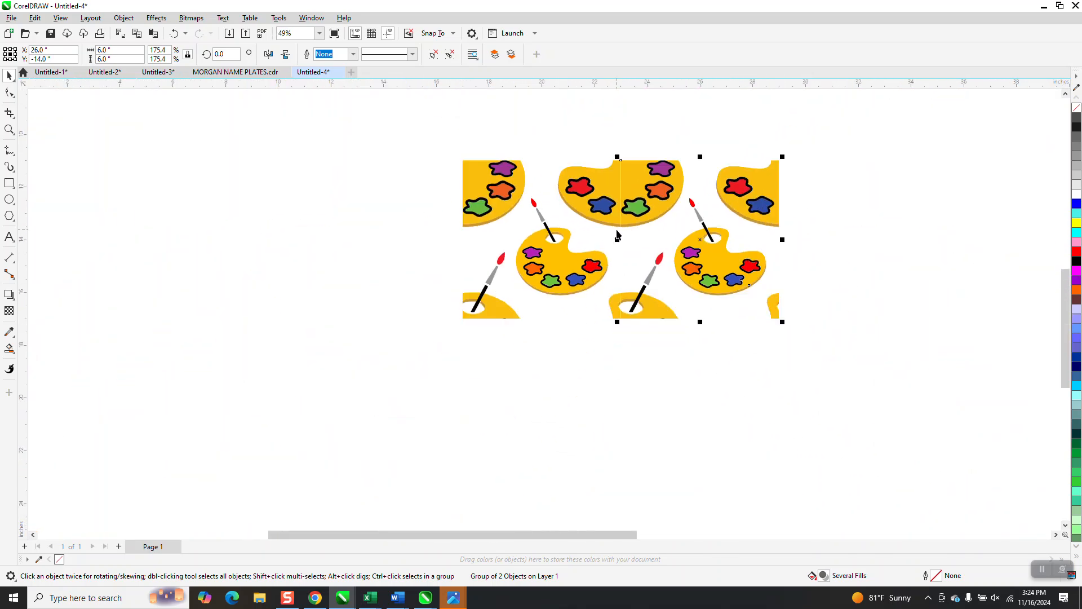
key("Escape")
left_click(668, 185)
key("Delete")
Set the nudge distance to 5.99 inches and repeat the tile to the right to make a row of four
left_click(384, 54)
type("5.99")
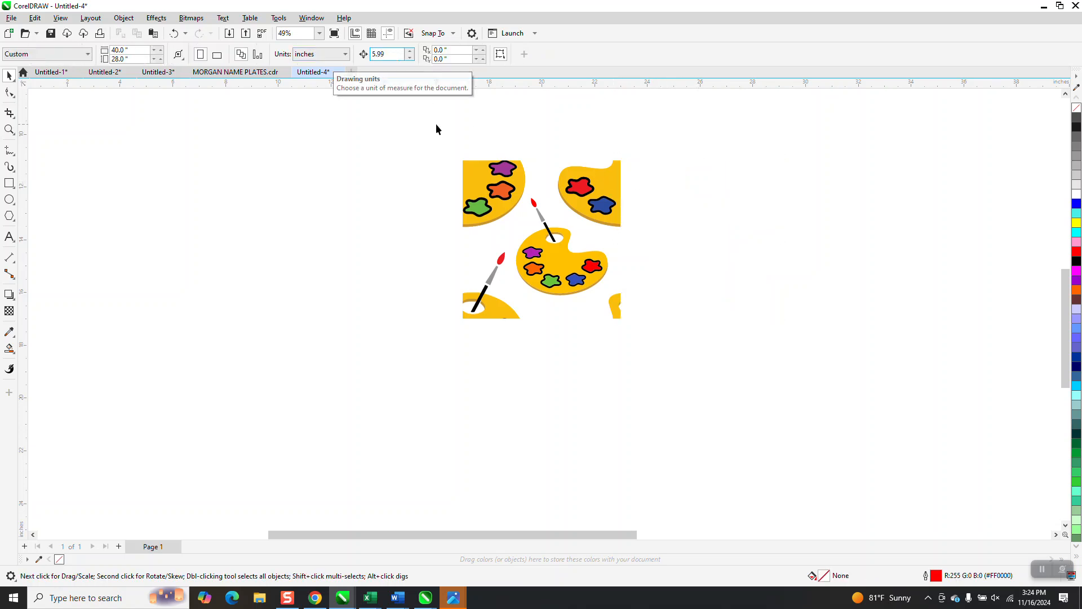
left_click(596, 187)
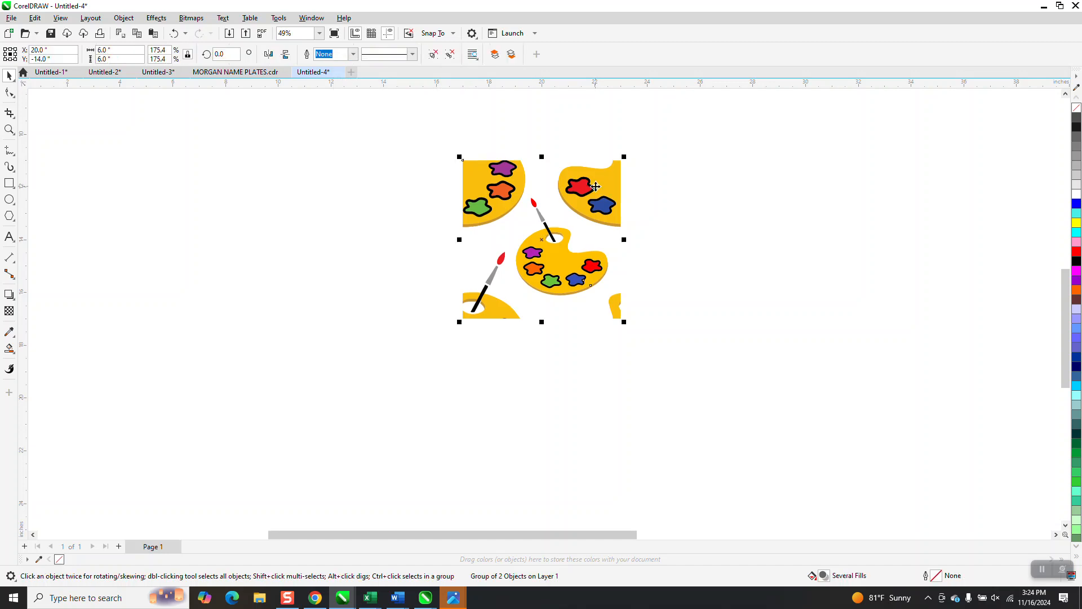
key("ctrl+d")
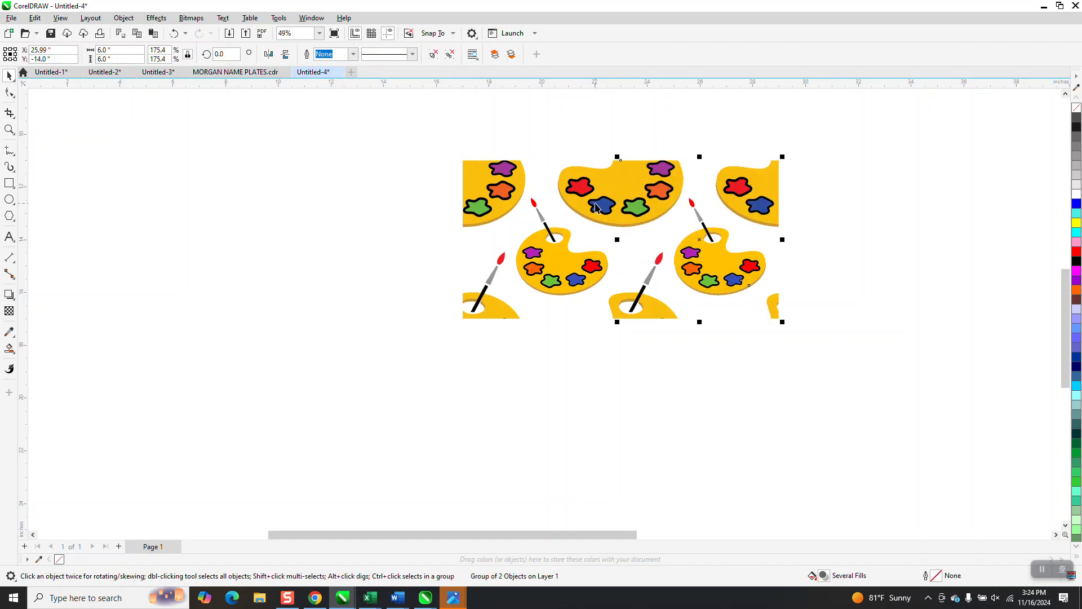
key("ctrl+d")
scroll(388, 217, "down", 2)
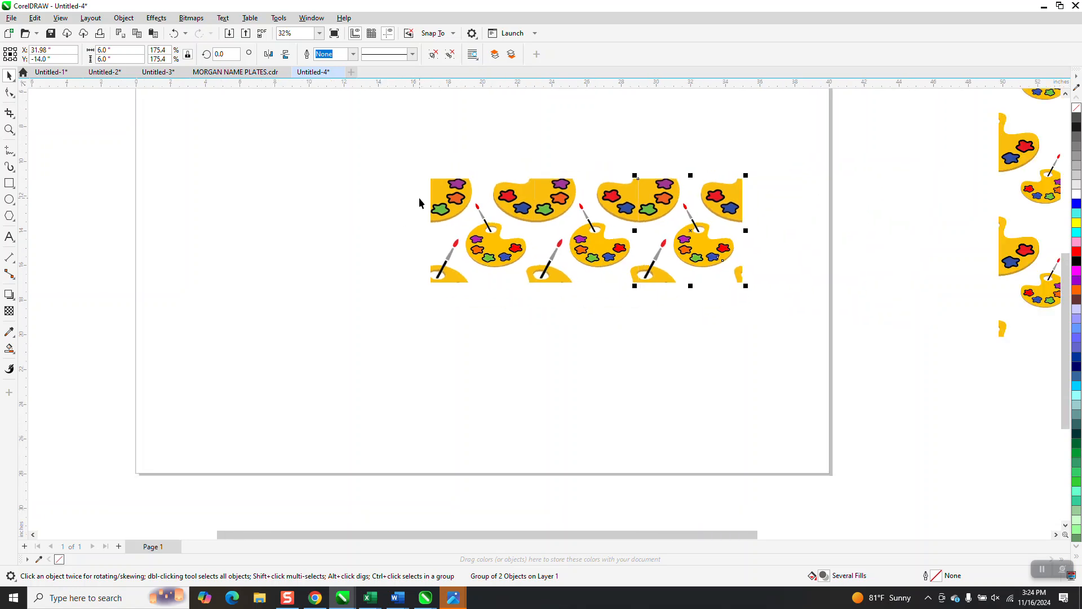
key("ctrl+d")
Move the row of four tiles up and to the left on the page and stack three copies beneath it at 5.99-inch spacing
left_click_drag(380, 127, 832, 326)
left_click_drag(642, 233, 503, 167)
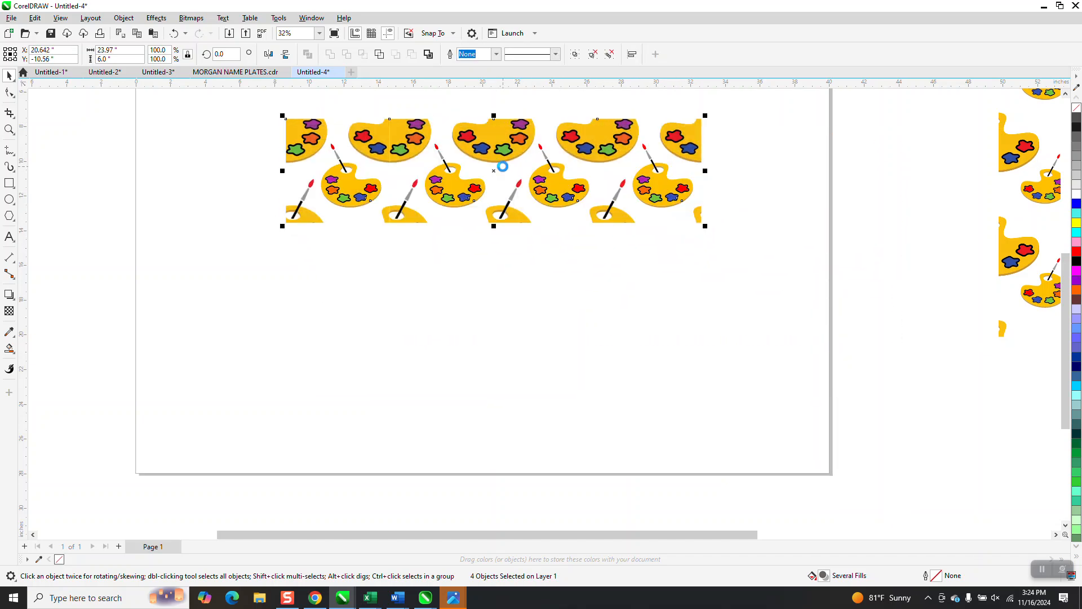
key("ctrl+d")
key("ctrl+d")
key("ctrl+d")
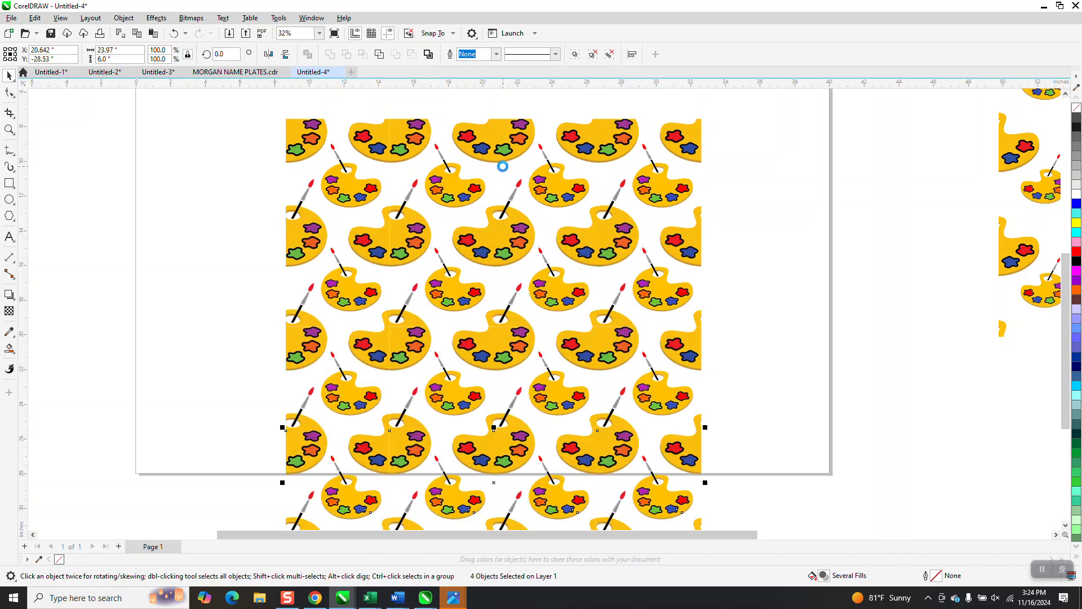
Select all 16 tiles of the four-by-four block, group them and center the group on the page
scroll(449, 234, "down", 1)
left_click_drag(279, 114, 661, 431)
left_click_drag(691, 495, 686, 495)
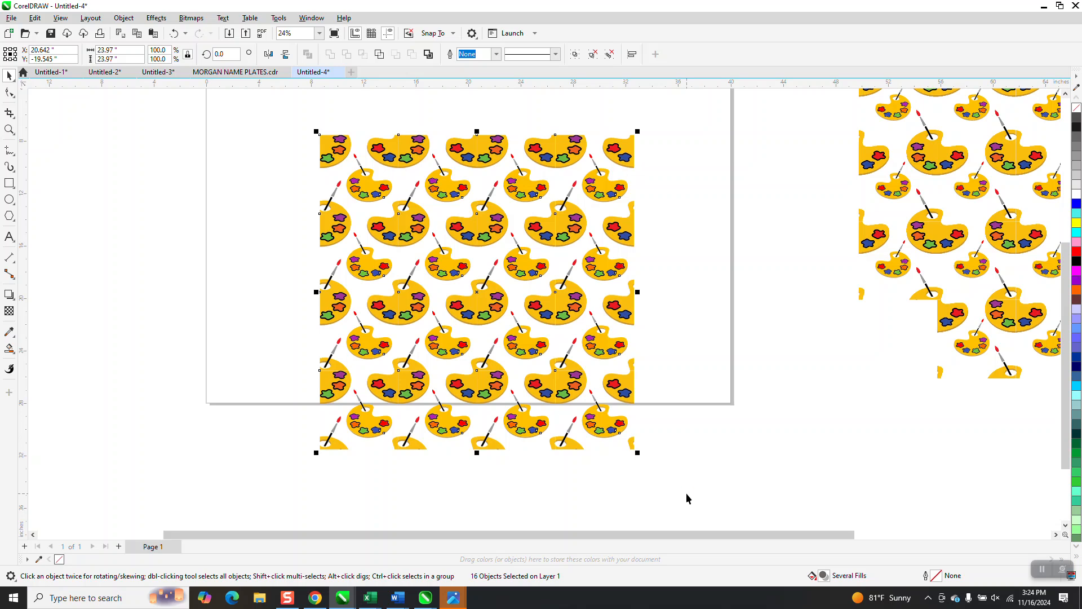
key("ctrl+g")
key("p")
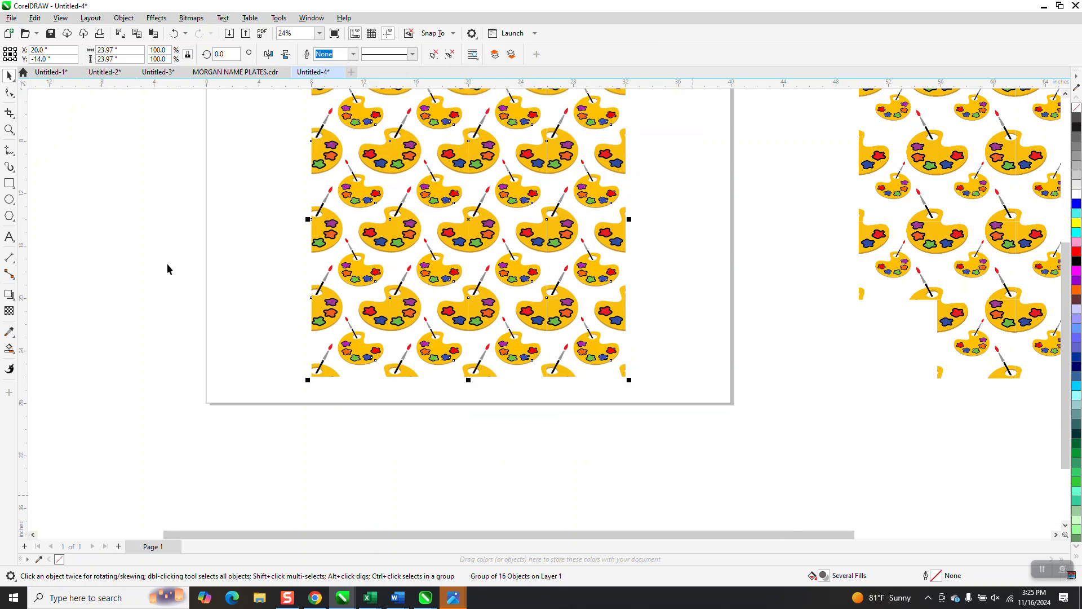
Examine the palettes in the middle of the grouped pattern up close for visible seams and edge quality around the paint blobs
left_click(9, 129)
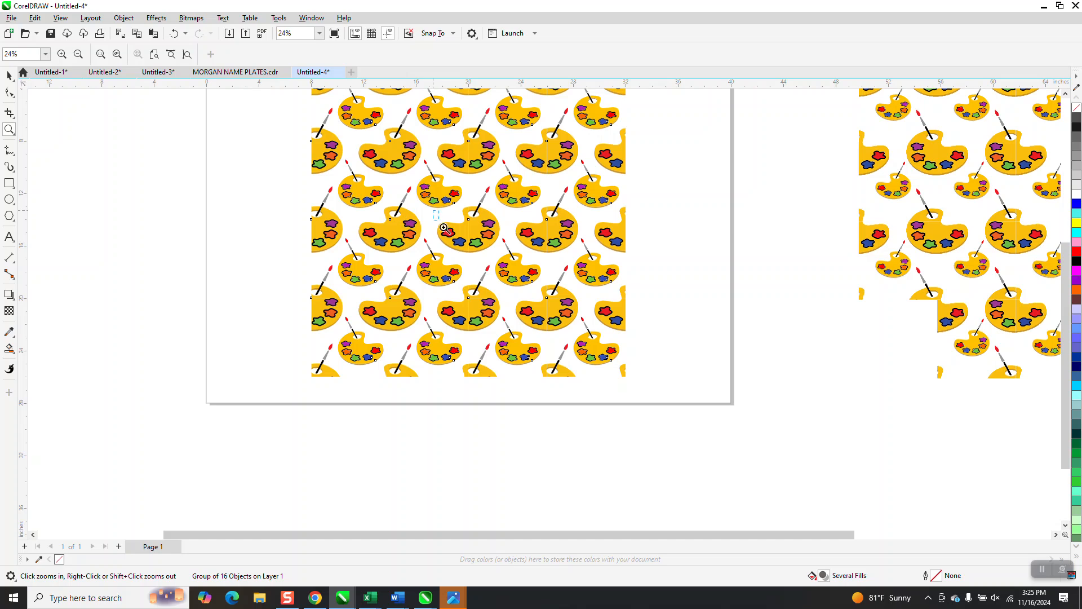
left_click_drag(444, 228, 515, 258)
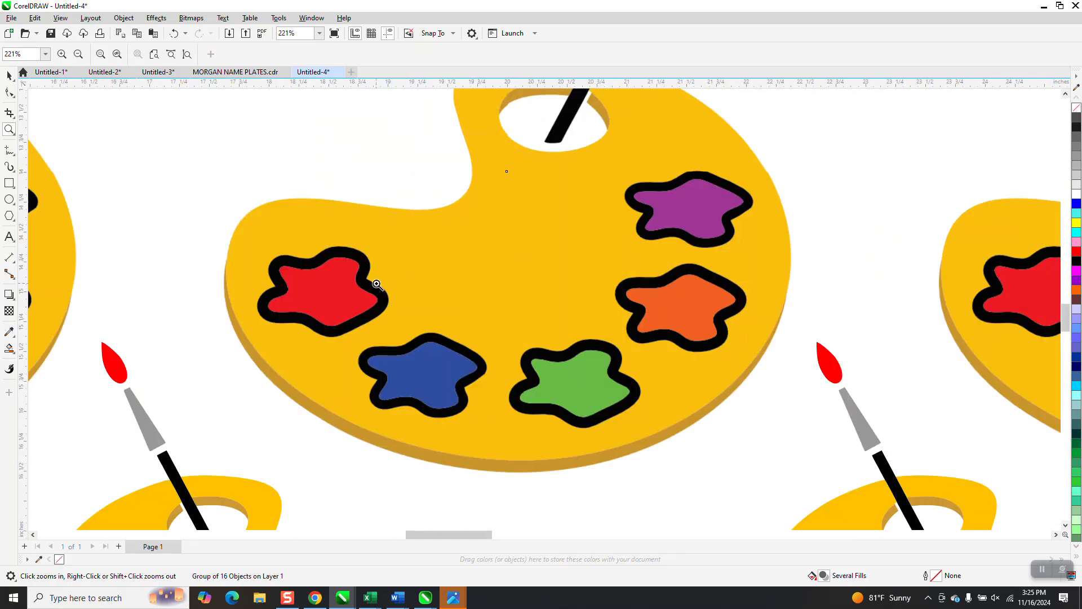
left_click_drag(422, 314, 515, 370)
scroll(381, 269, "down", 4)
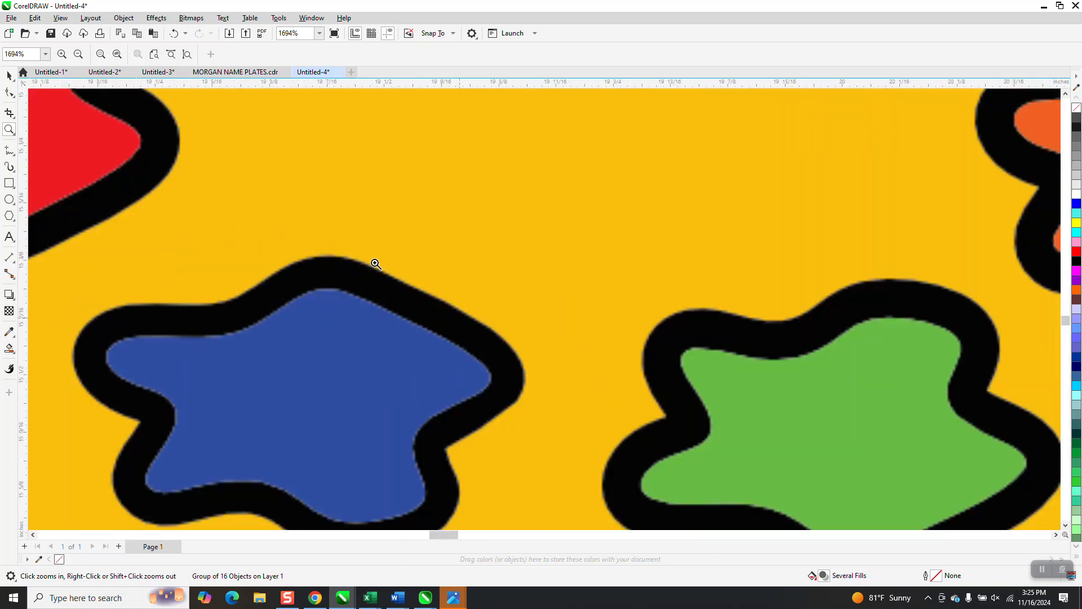
scroll(376, 259, "down", 6)
left_click_drag(314, 362, 439, 415)
scroll(493, 268, "down", 6)
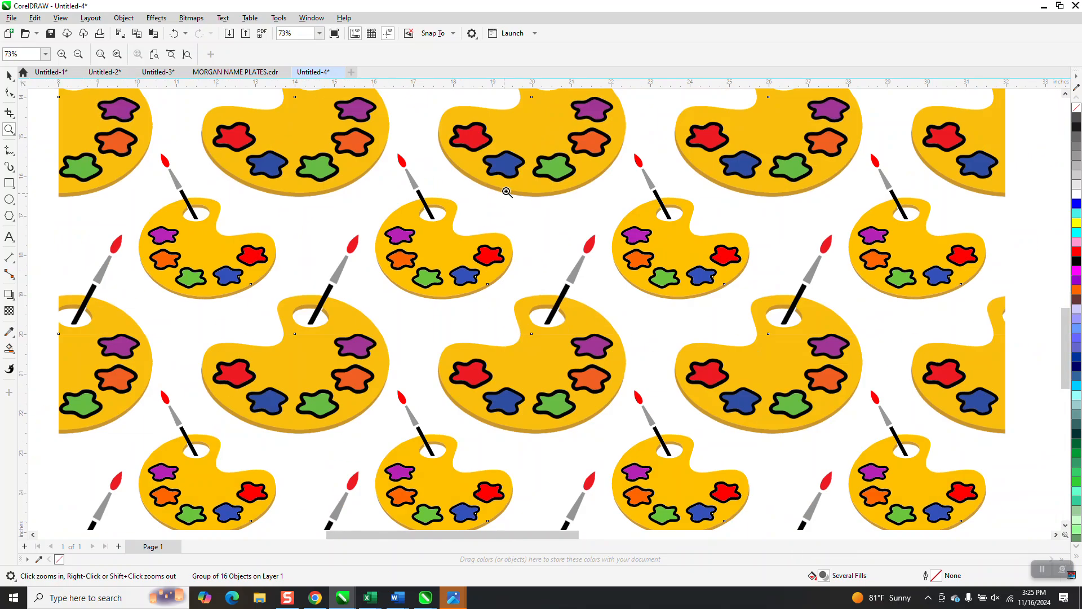
left_click_drag(486, 145, 596, 204)
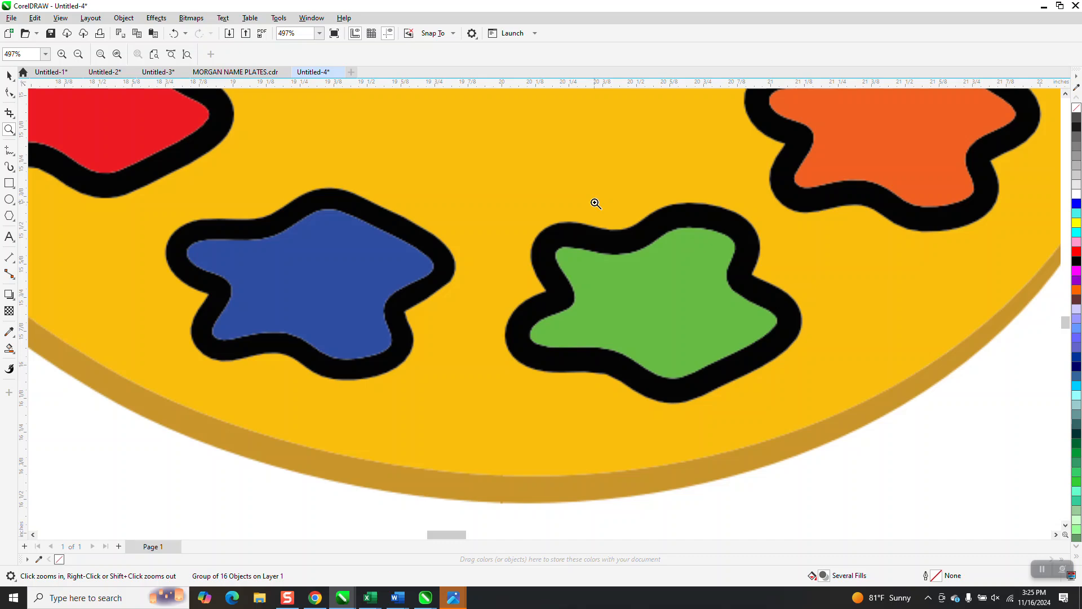
left_click_drag(437, 242, 469, 284)
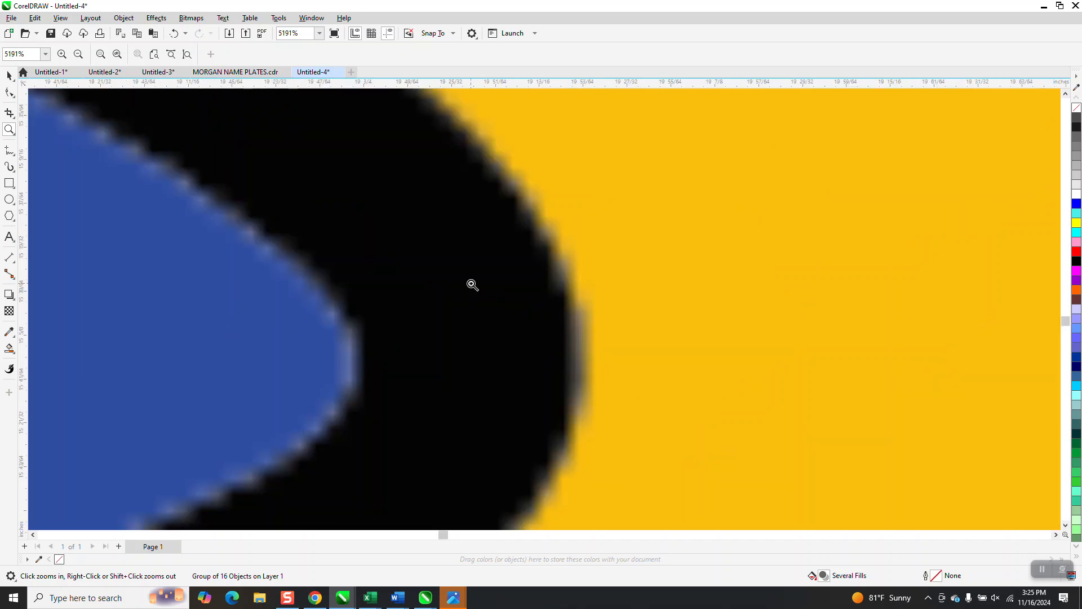
scroll(465, 269, "down", 2)
scroll(466, 270, "down", 6)
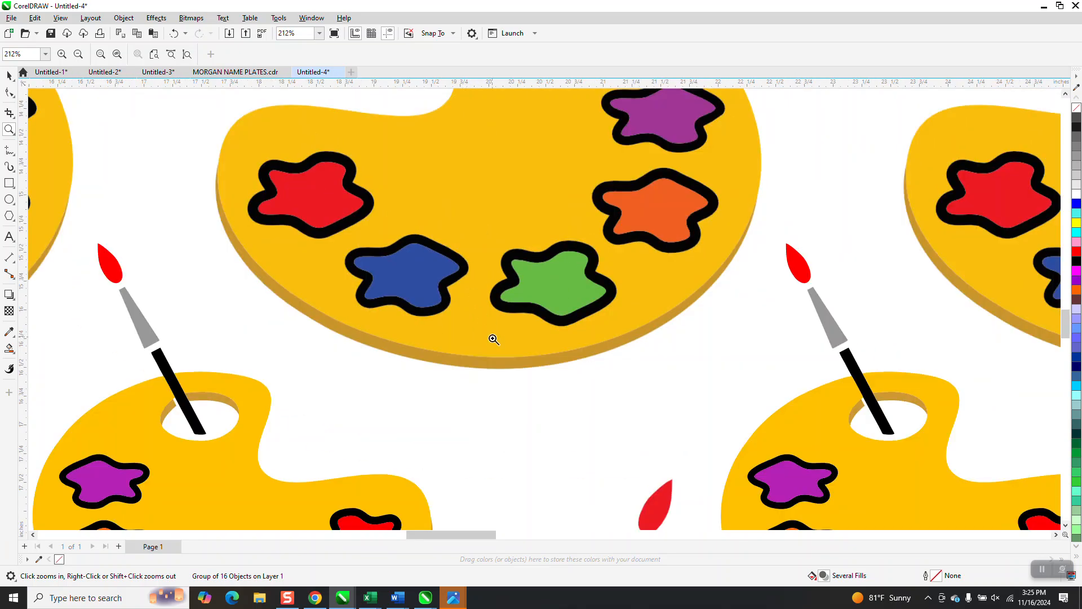
Review the whole repeated pattern on the page and recheck the joins across the central palettes
scroll(500, 349, "down", 1)
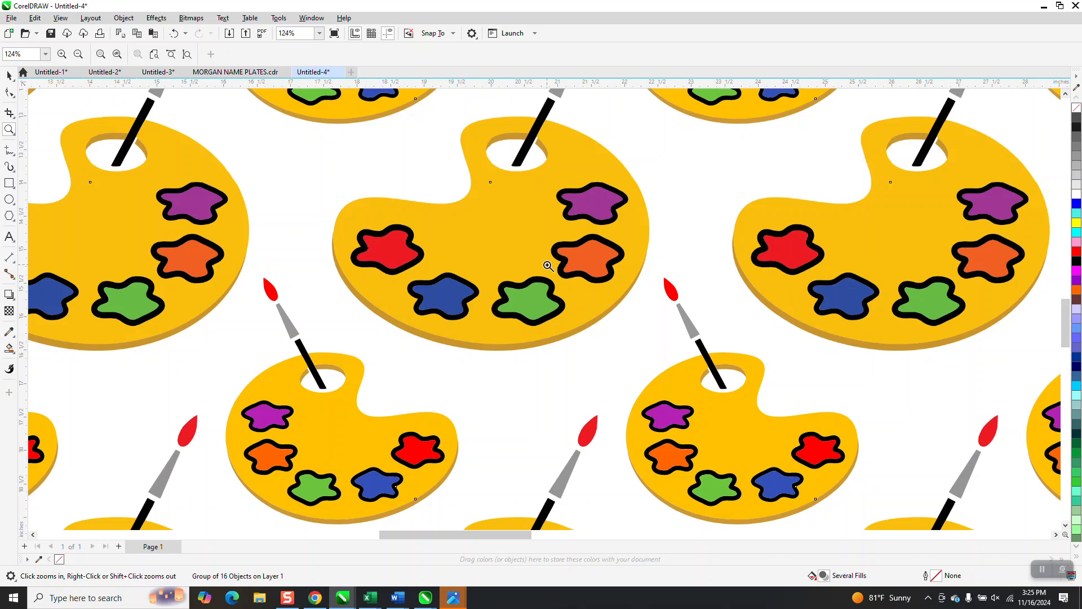
scroll(513, 250, "down", 5)
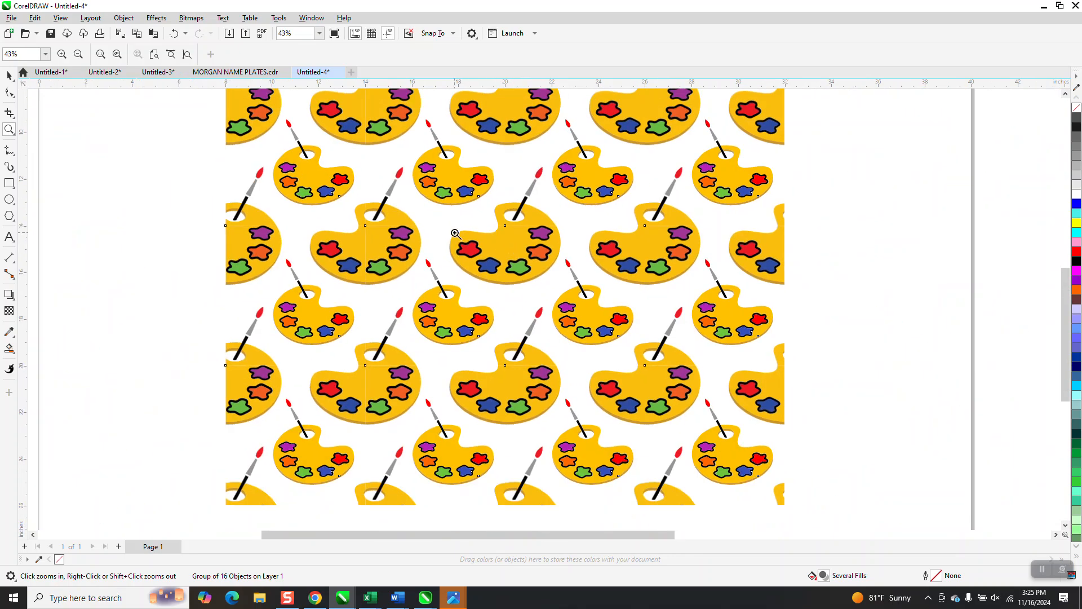
scroll(507, 252, "down", 1)
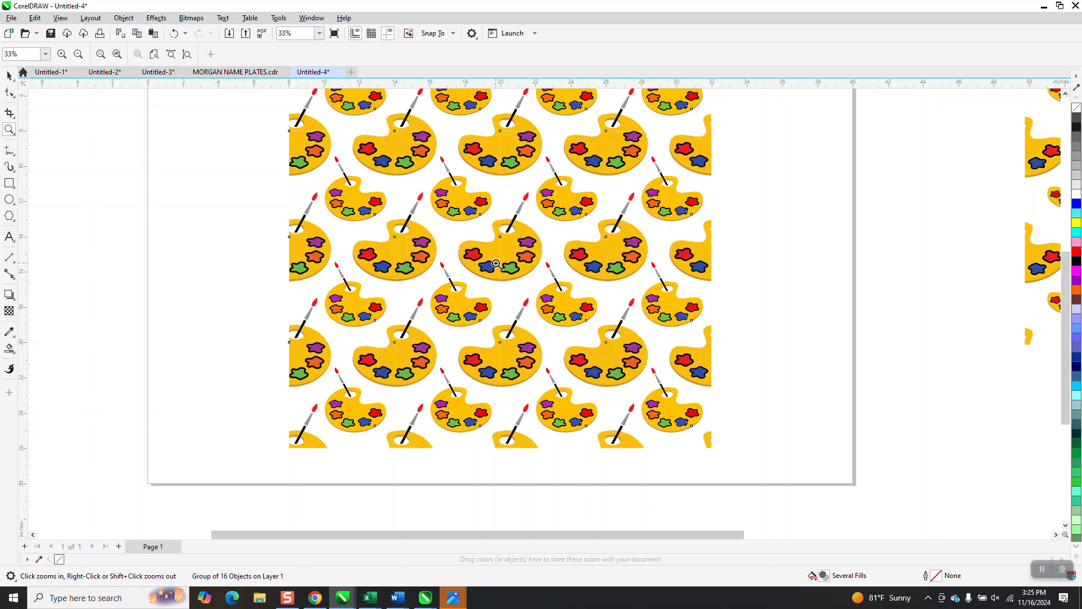
scroll(496, 263, "down", 3)
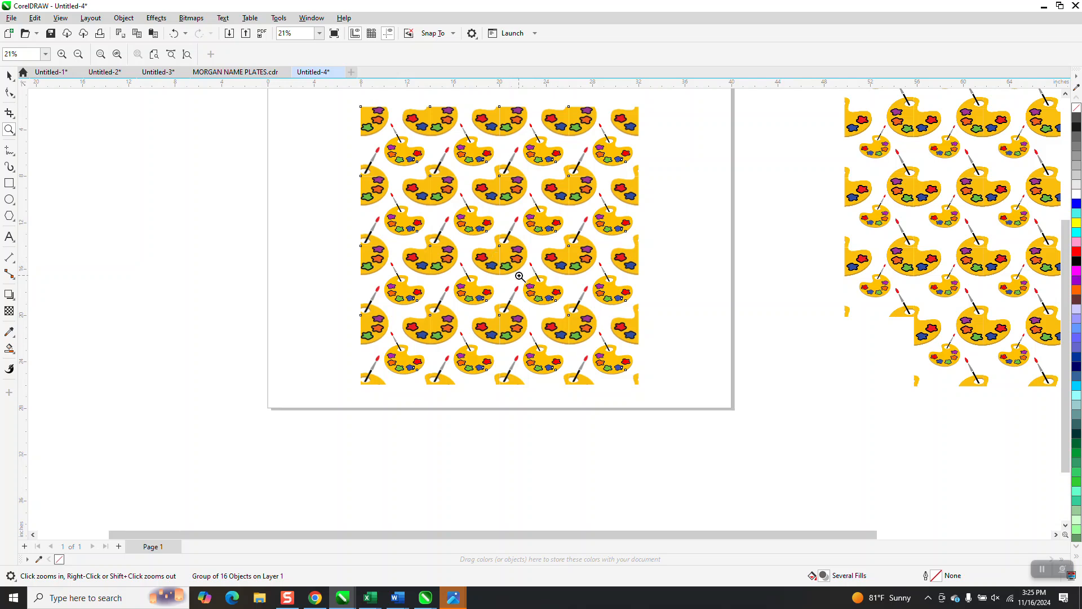
scroll(446, 287, "down", 1)
left_click_drag(372, 150, 656, 401)
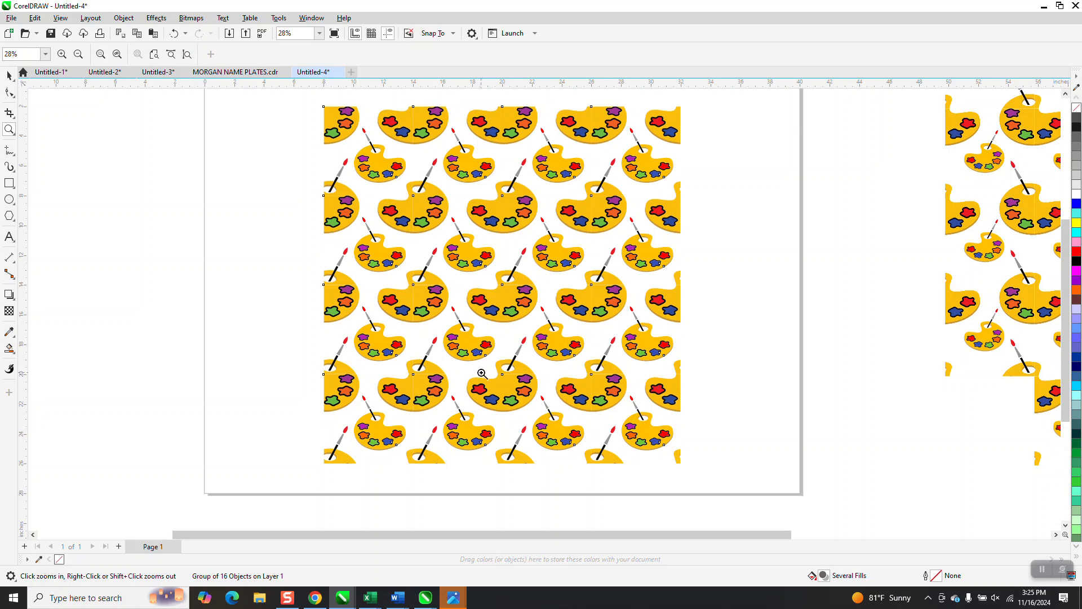
left_click_drag(486, 270, 549, 357)
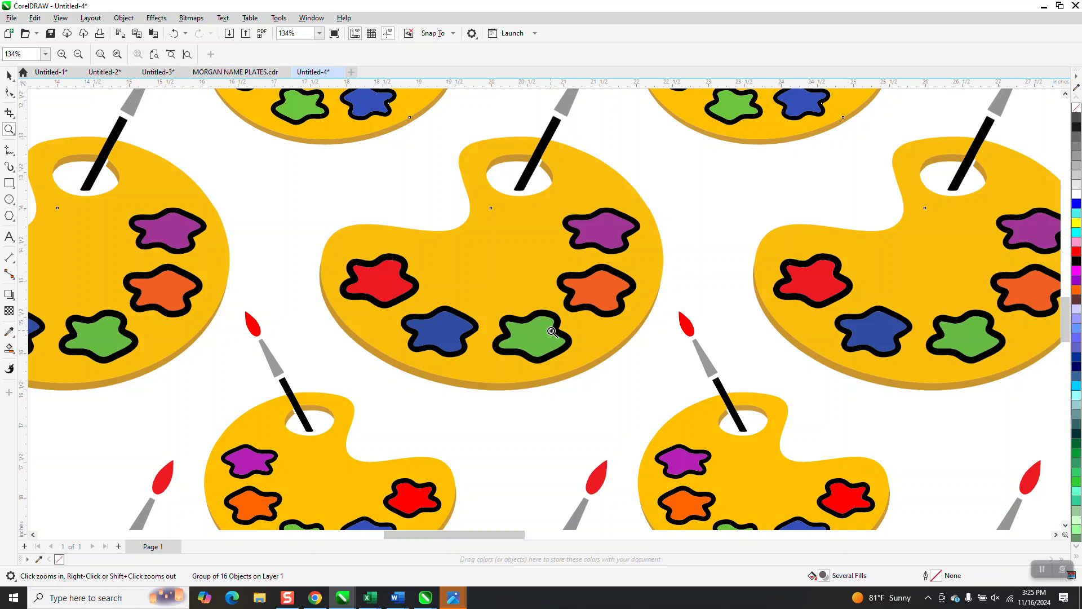